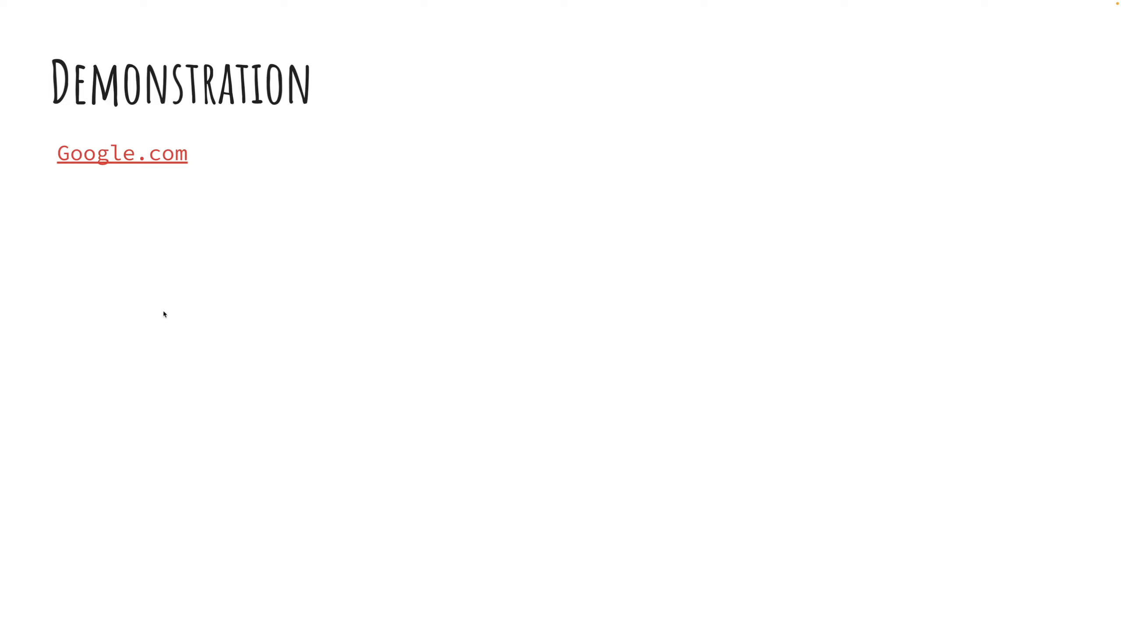
Open Google.com from the slide link and move the Jamboard shortcut beside Finance in the Google apps launcher.
left_click(146, 163)
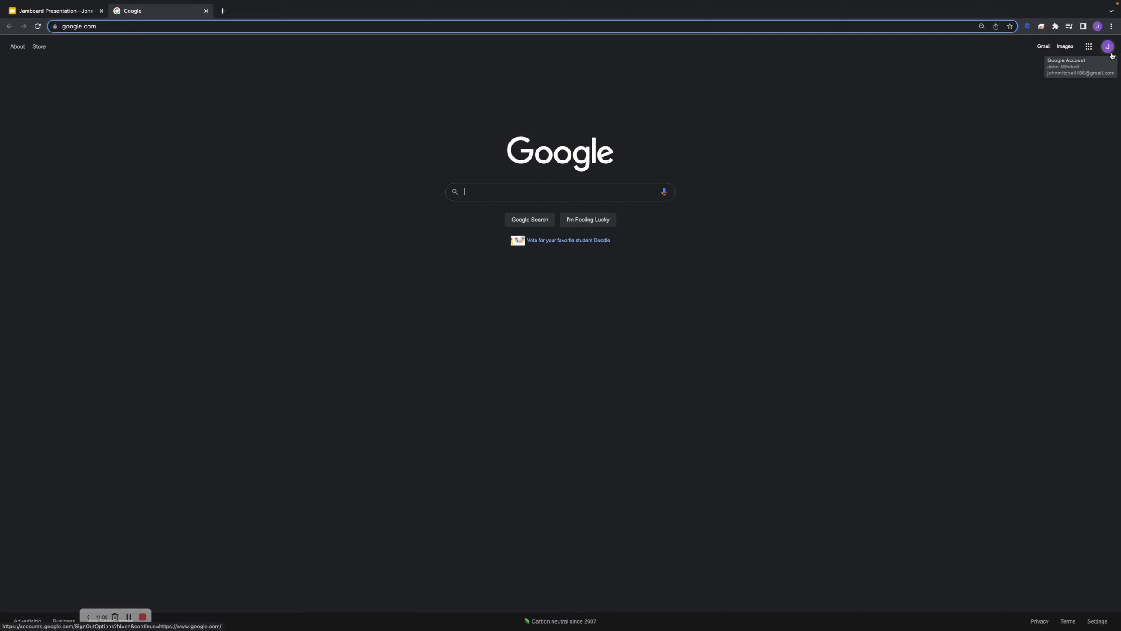
left_click(1088, 47)
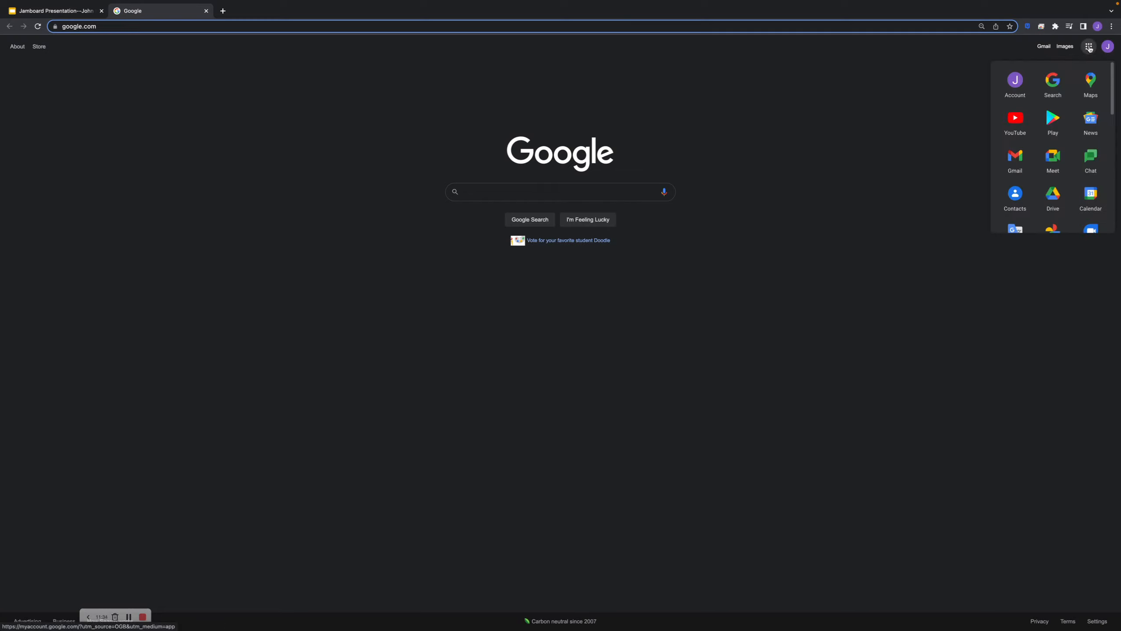
scroll(1074, 137, "down", 3)
scroll(1073, 136, "down", 3)
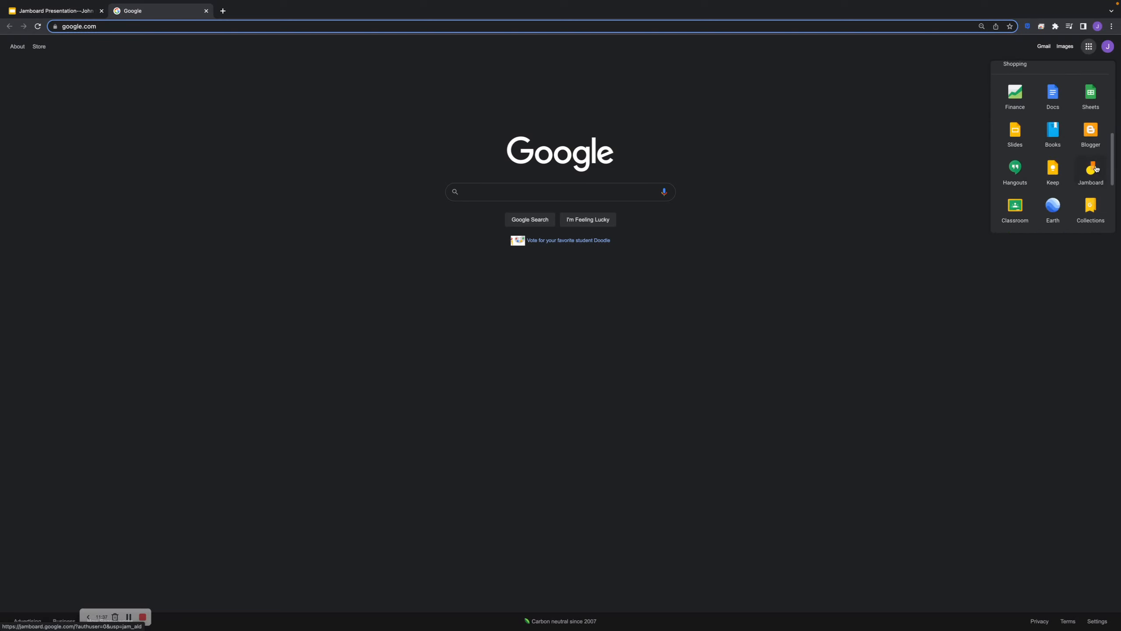
left_click_drag(1088, 171, 1028, 282)
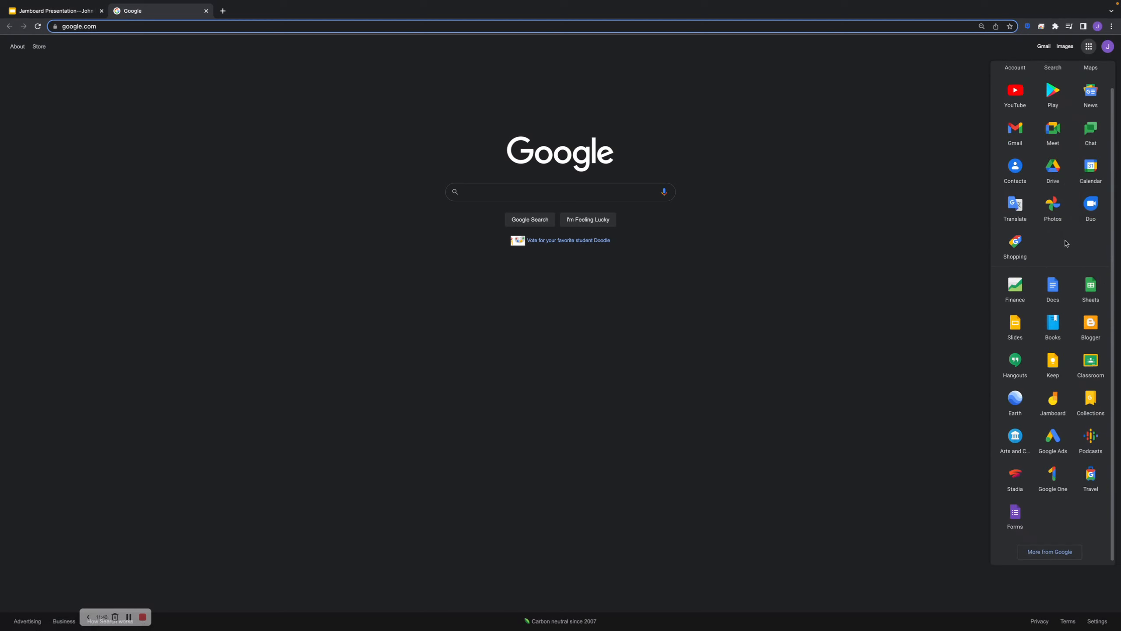
left_click_drag(1056, 408, 1049, 298)
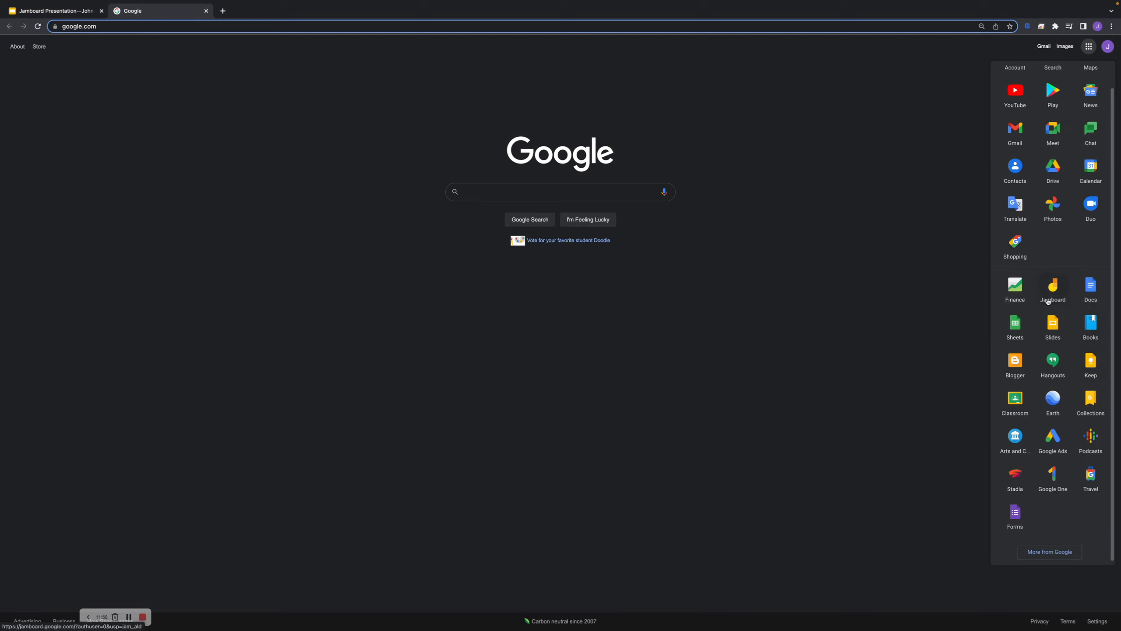
Launch Jamboard from the Google apps launcher and create a new blank jam.
left_click(1051, 292)
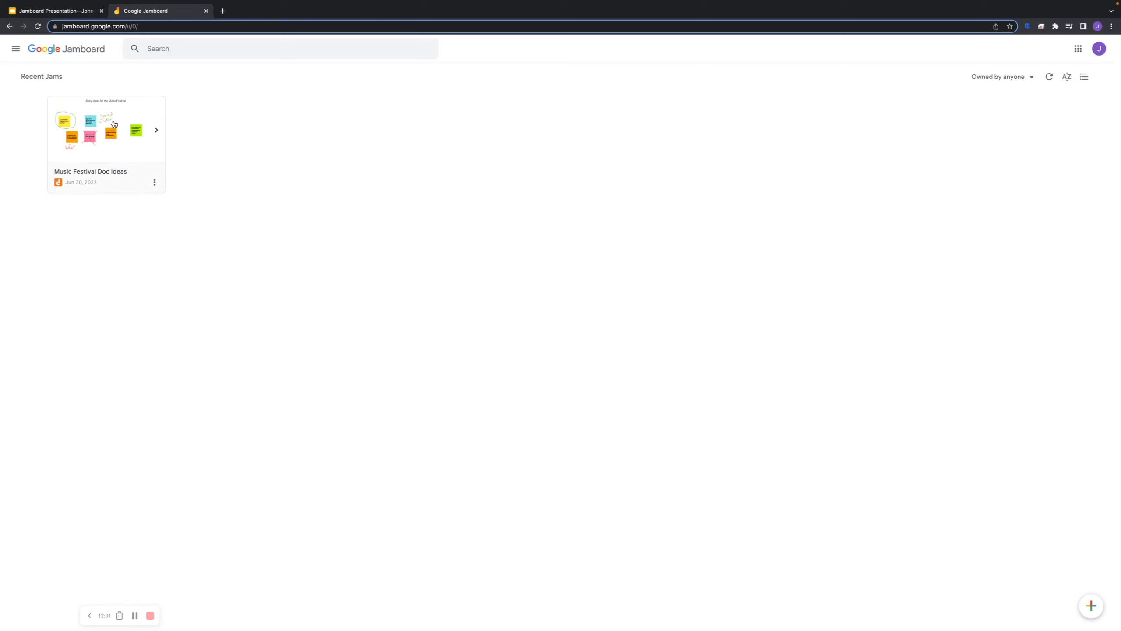
left_click(16, 51)
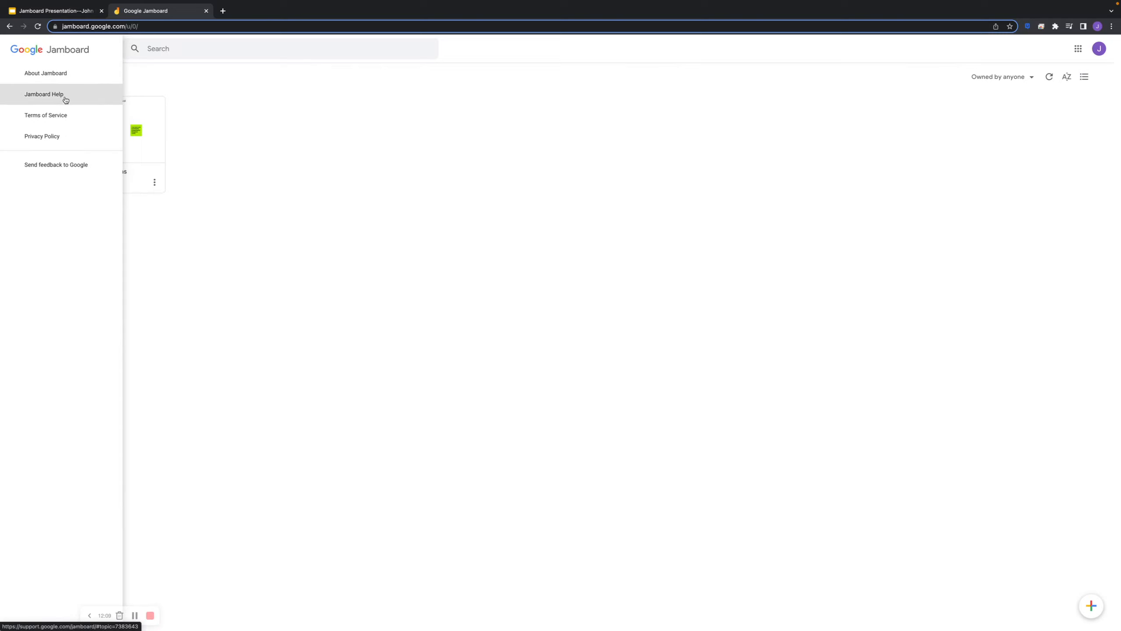
left_click(267, 153)
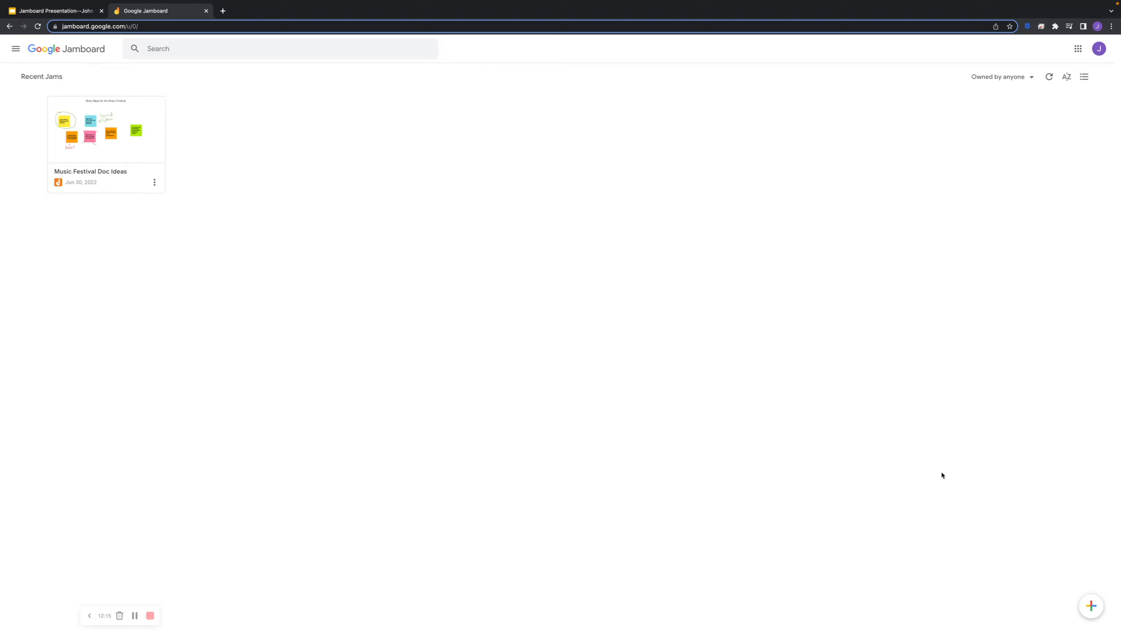
left_click(1092, 607)
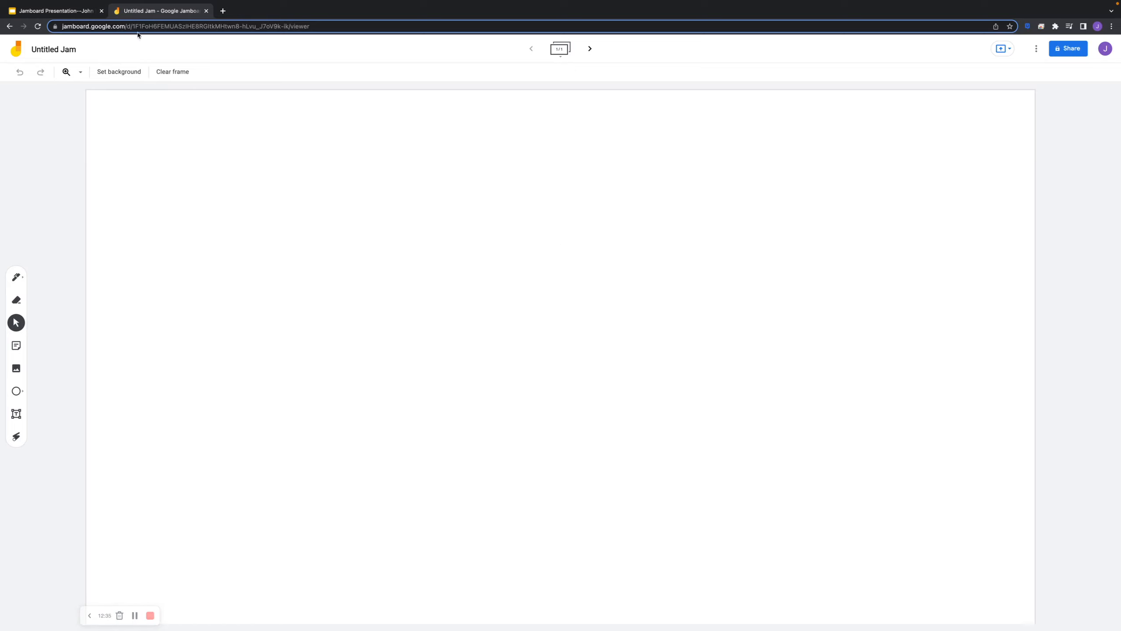
Try the dotted, lined and blue backgrounds on the frame and restore the plain white one.
left_click(119, 72)
left_click(161, 98)
left_click(119, 72)
left_click(202, 98)
left_click(119, 73)
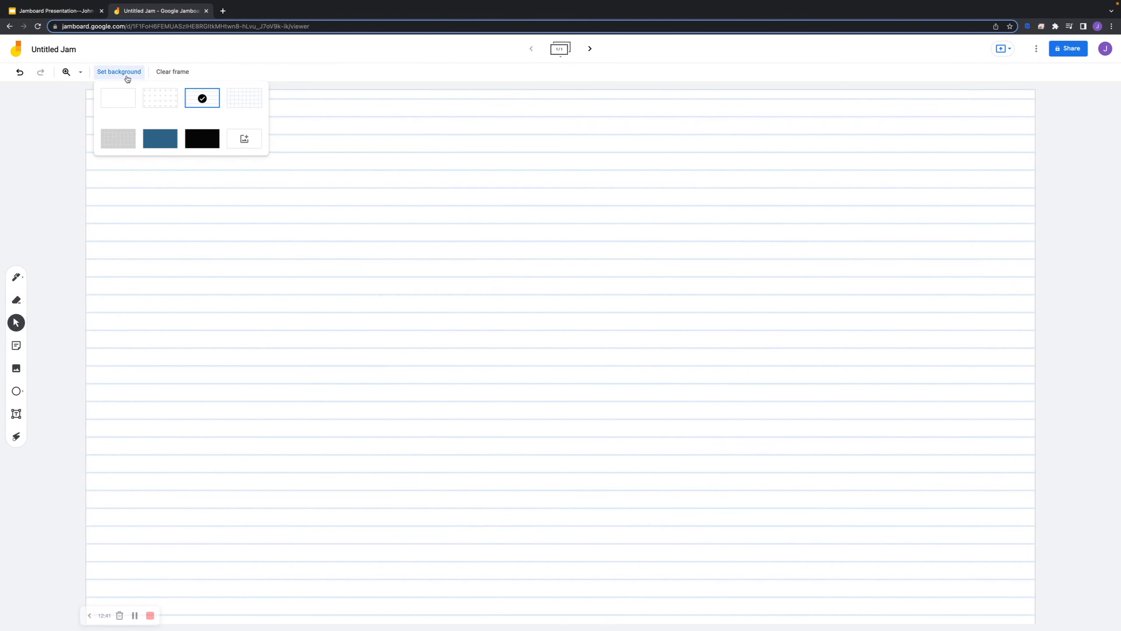
left_click(164, 140)
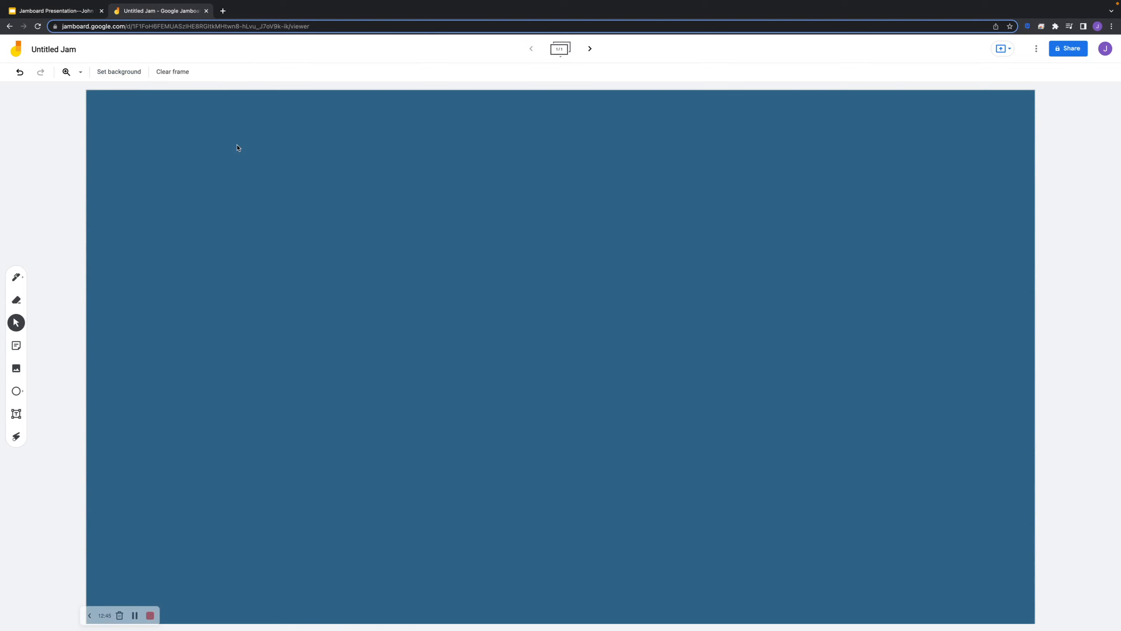
left_click(119, 72)
left_click(156, 102)
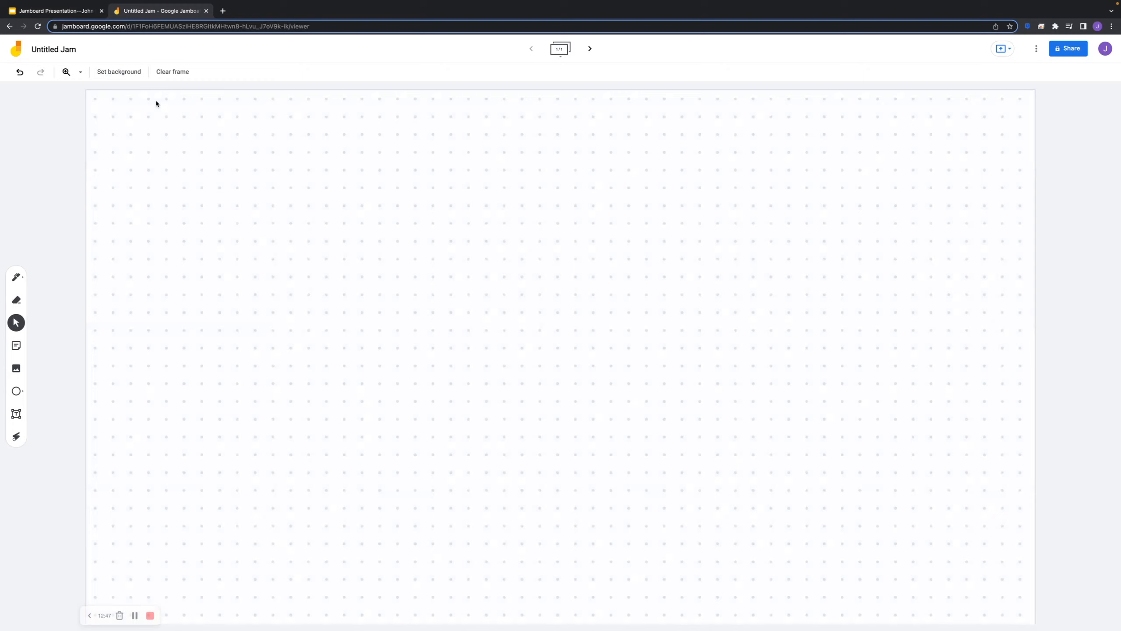
left_click(119, 72)
left_click(125, 97)
Add several blank frames after the first one and return to the first frame.
left_click(591, 49)
left_click(591, 49)
left_click(591, 49)
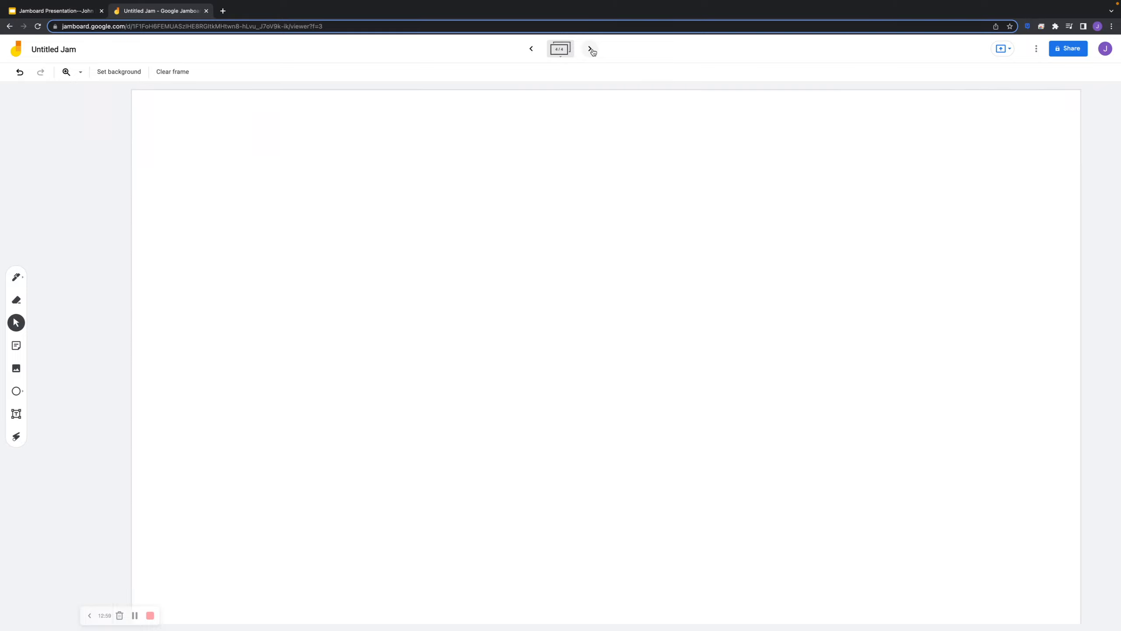
left_click(591, 49)
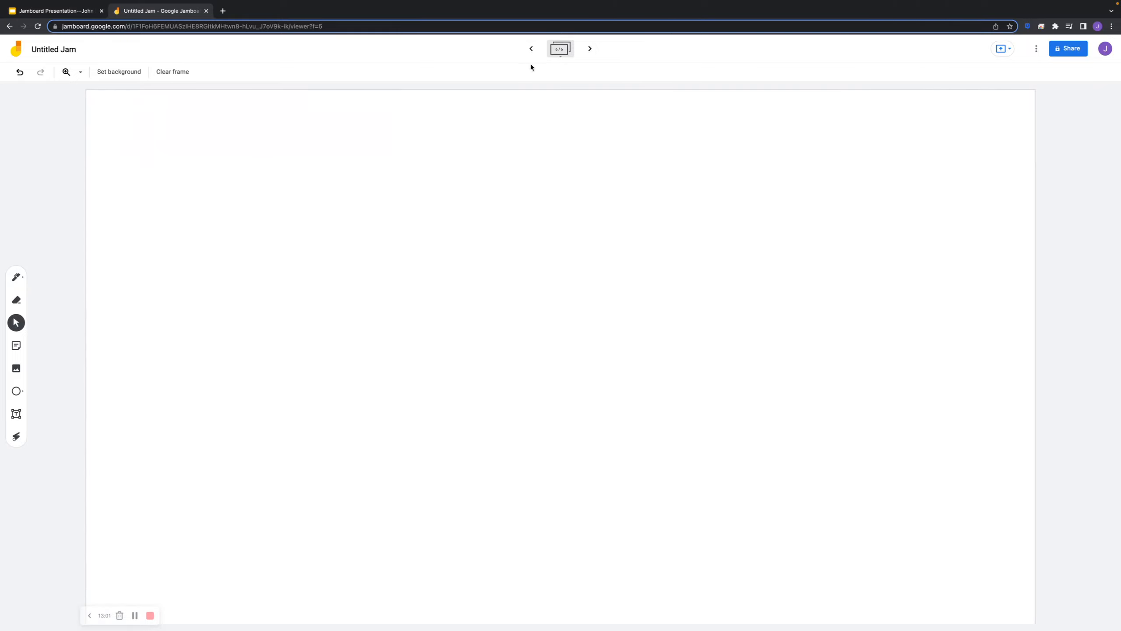
left_click(531, 49)
left_click(530, 49)
left_click(531, 50)
left_click(530, 49)
left_click(531, 49)
left_click(590, 49)
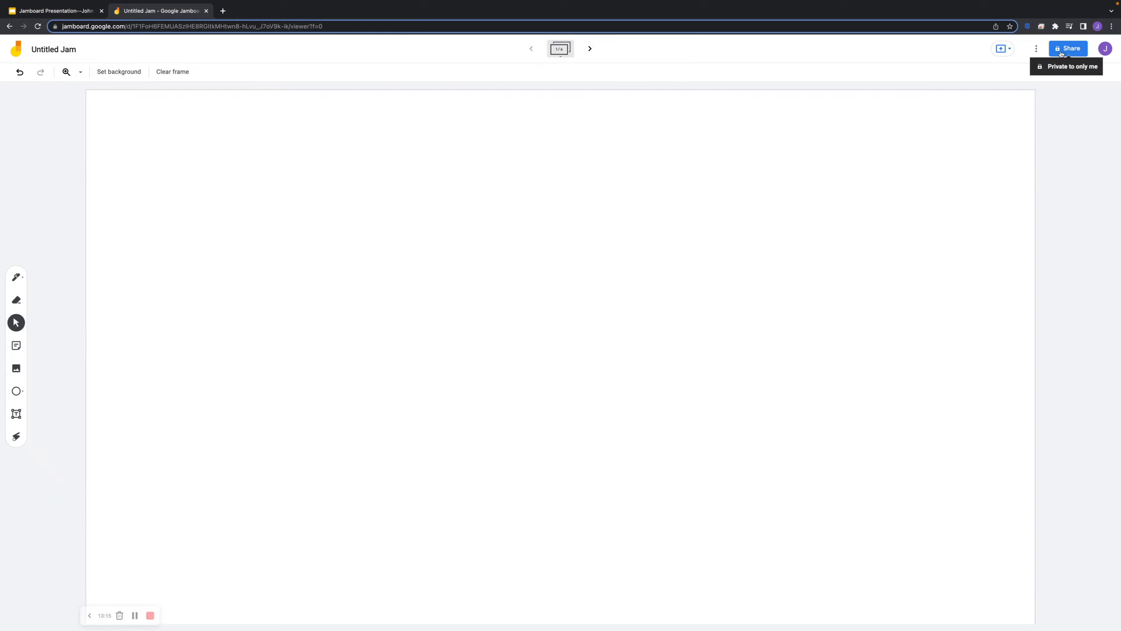
Look through the jam's additional options and rename the untitled jam as Demo.
left_click(1038, 50)
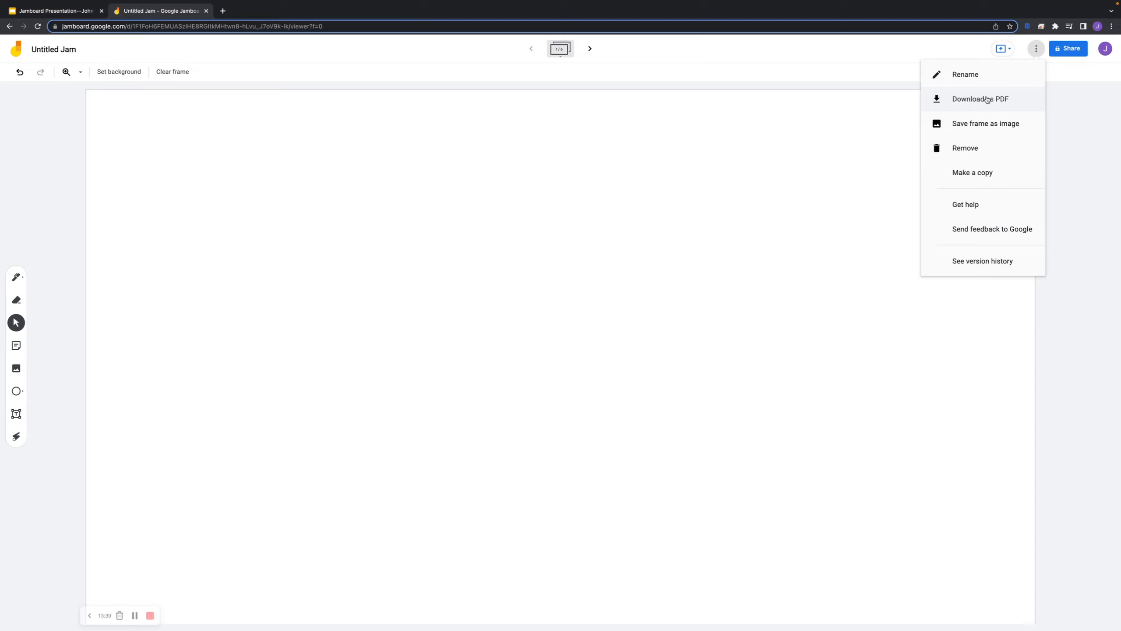
left_click(1035, 50)
left_click(69, 49)
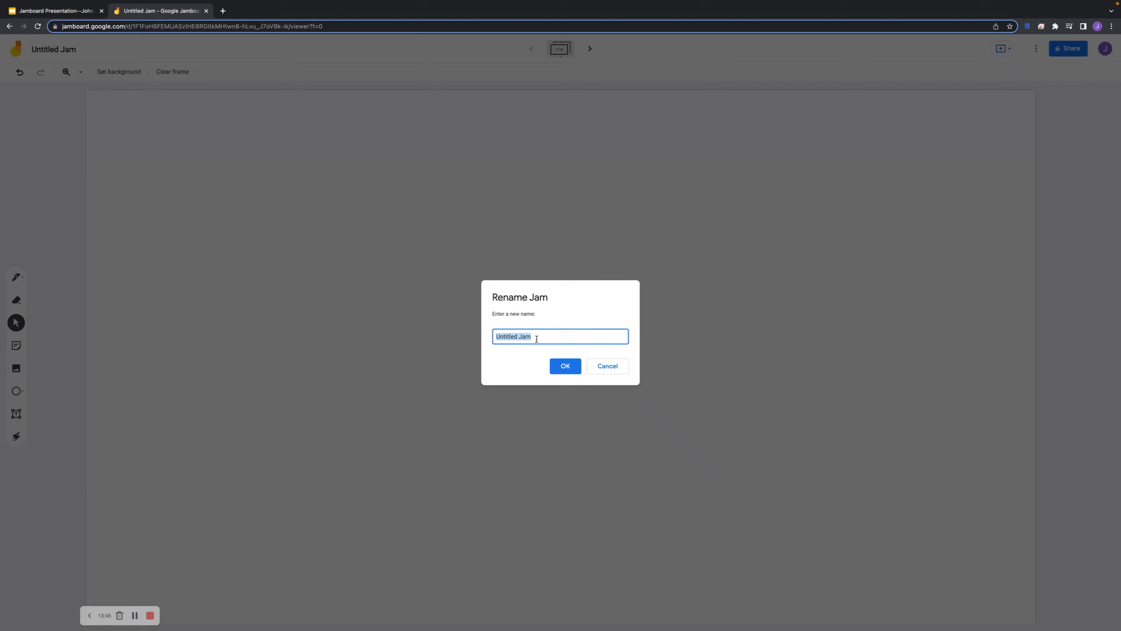
type("Demo")
left_click(565, 366)
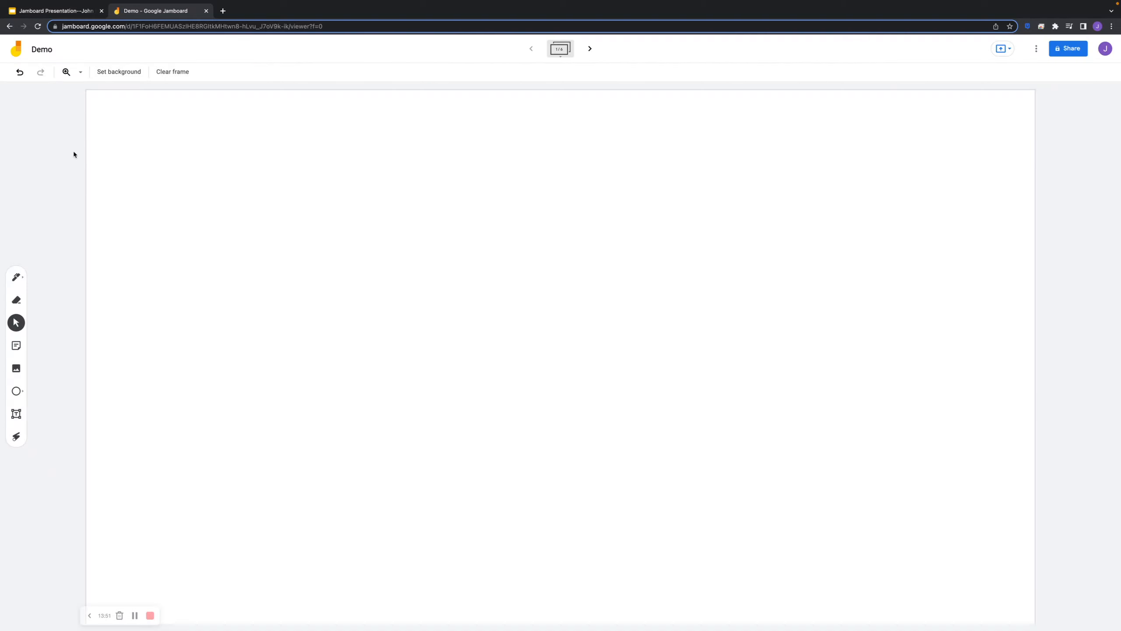
left_click(47, 51)
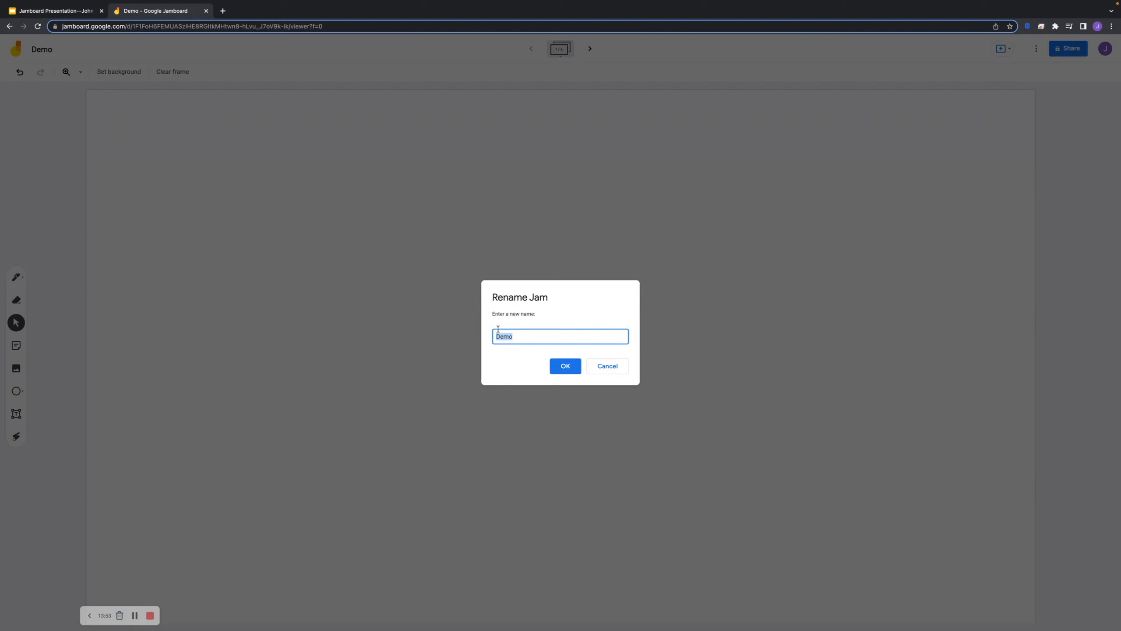
left_click(526, 337)
left_click(611, 369)
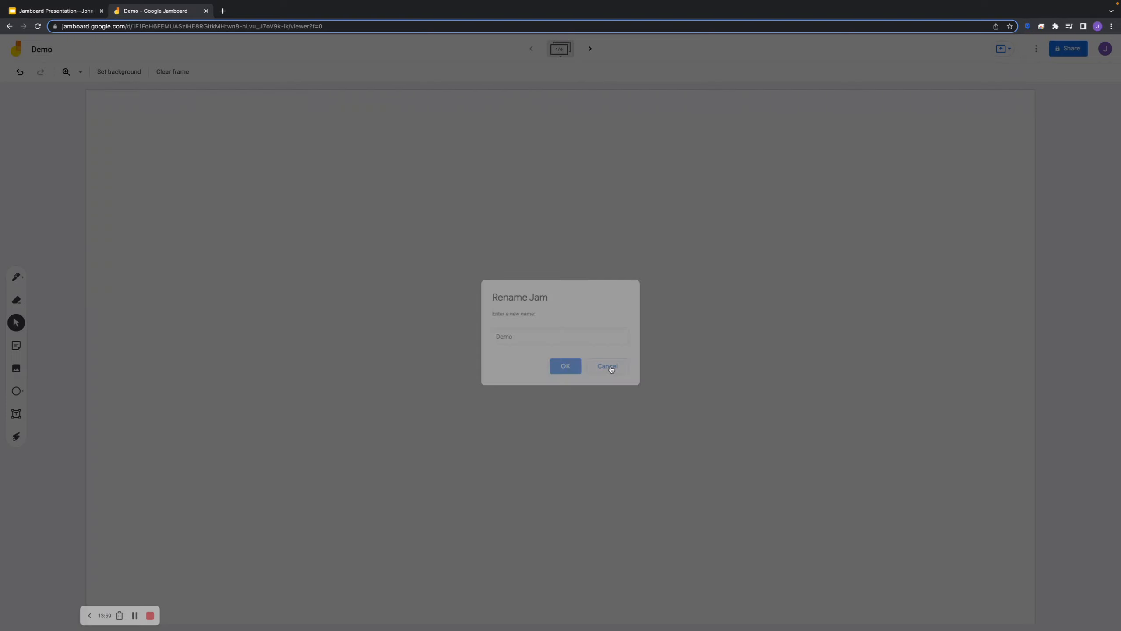
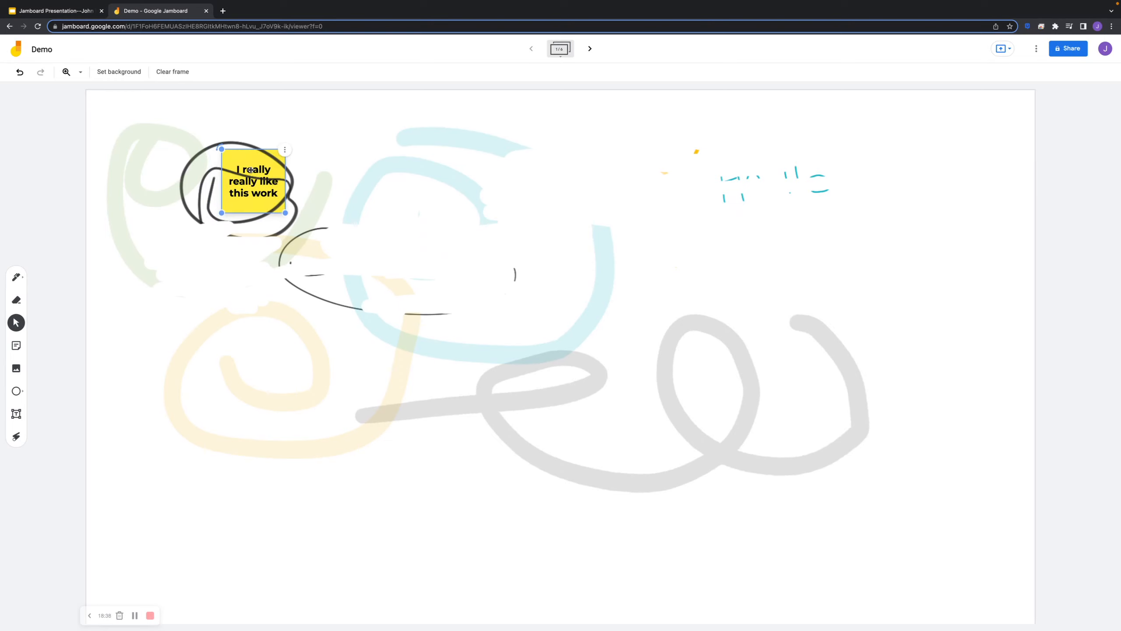
Move the yellow "I really really like this work" sticky note off the black scribble onto the light blue stroke.
left_click(291, 153)
left_click(270, 165)
left_click(291, 154)
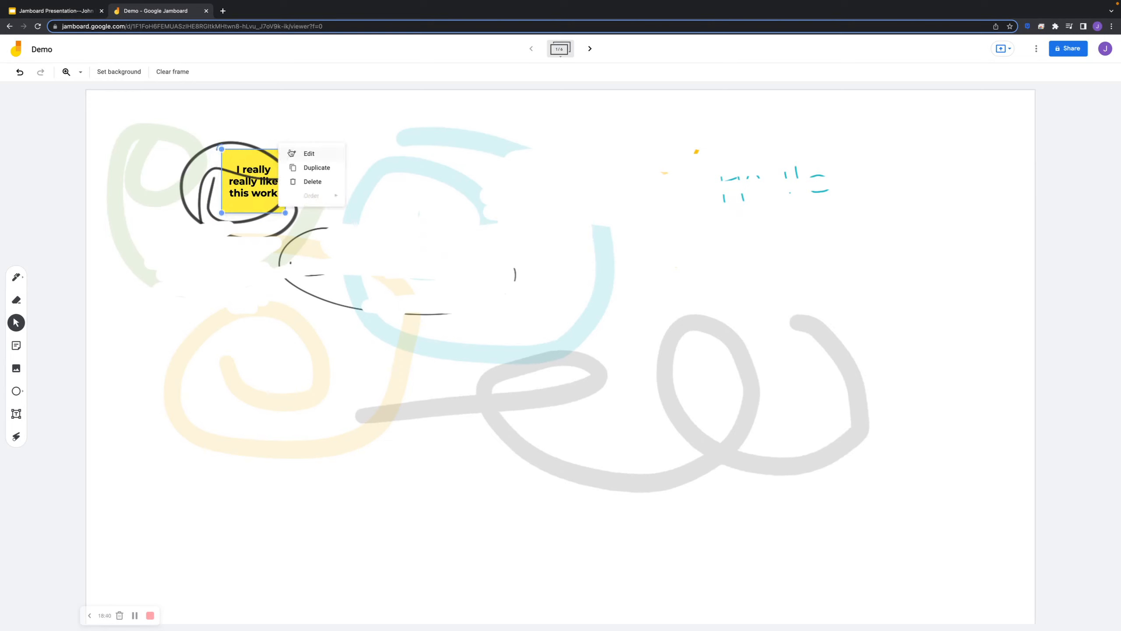
left_click(305, 139)
left_click_drag(255, 195, 409, 186)
left_click(378, 277)
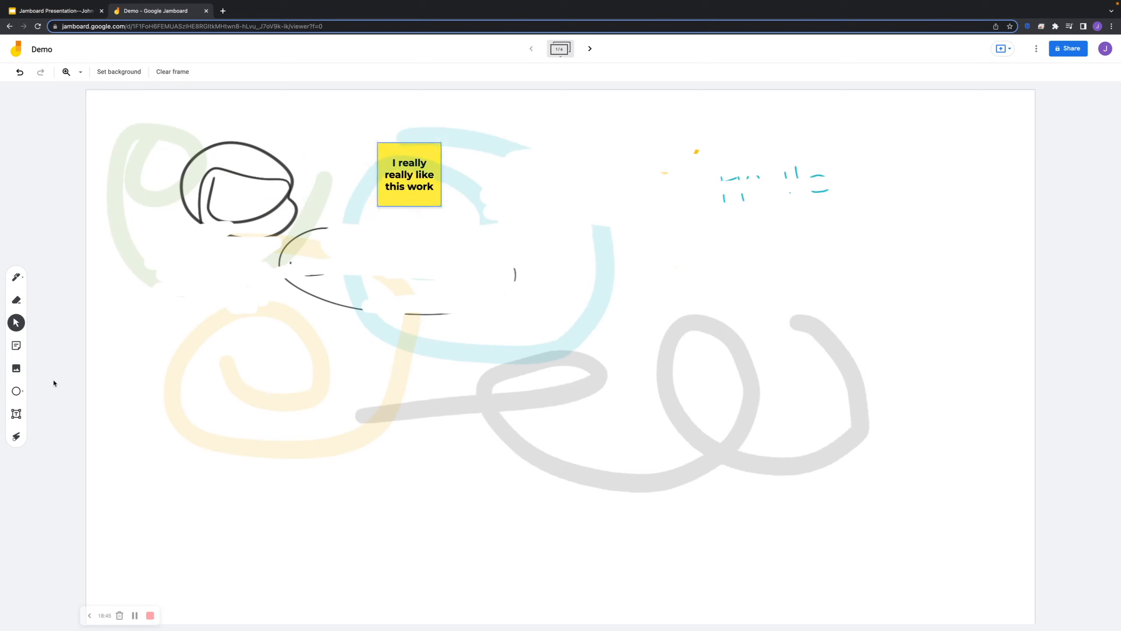
Add a green sticky note with the text "Good Job" to the frame.
left_click(15, 346)
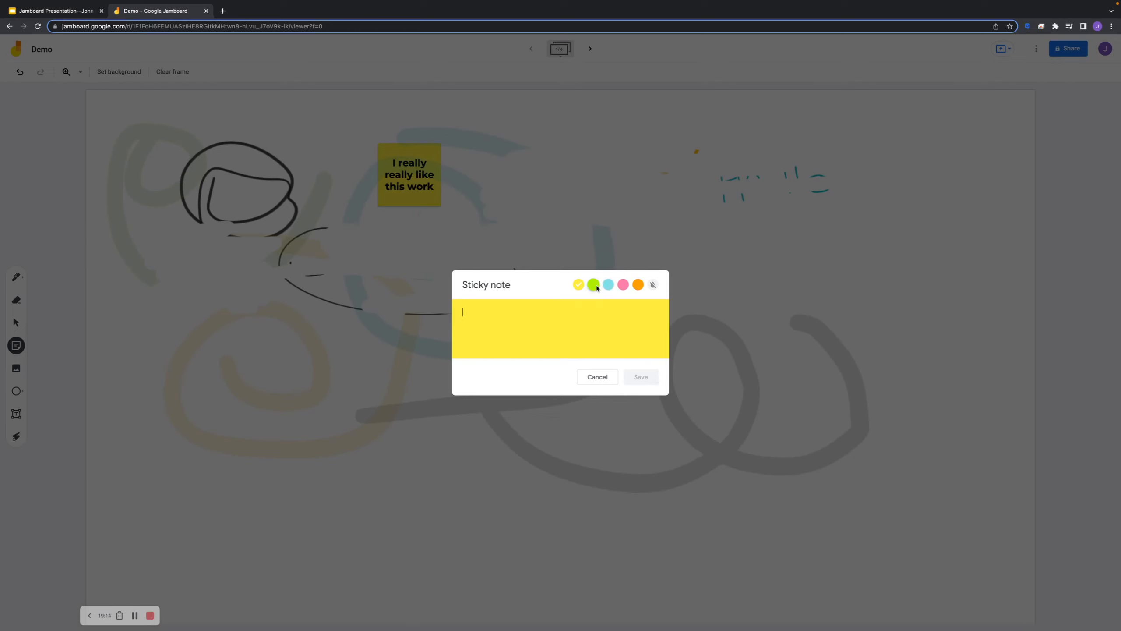
left_click(593, 284)
left_click(498, 318)
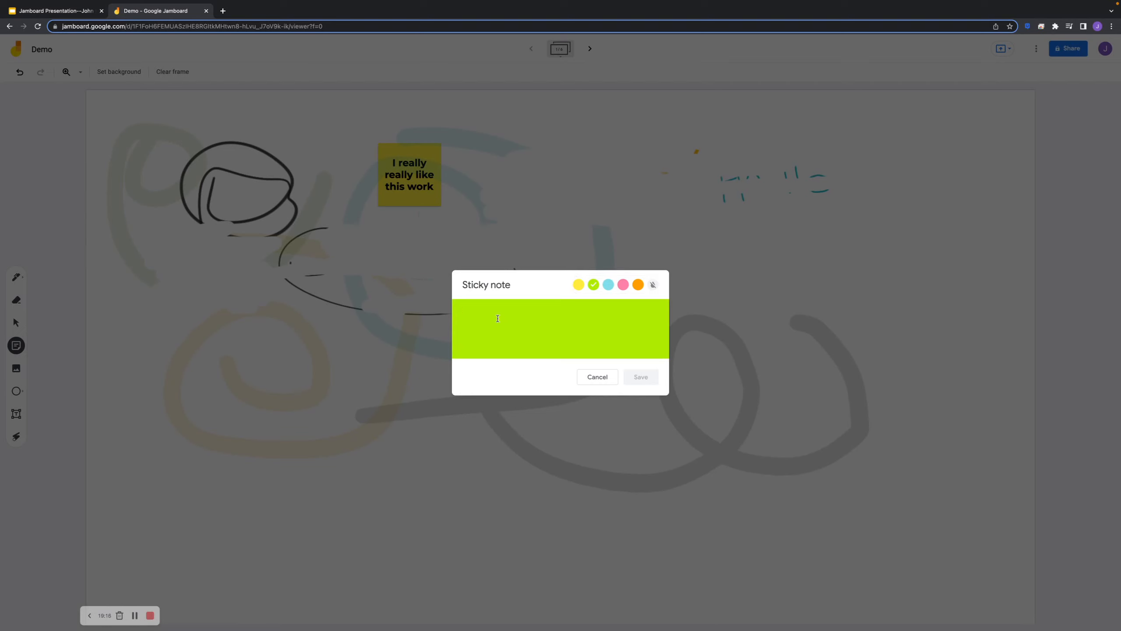
type("Good Job")
left_click(642, 377)
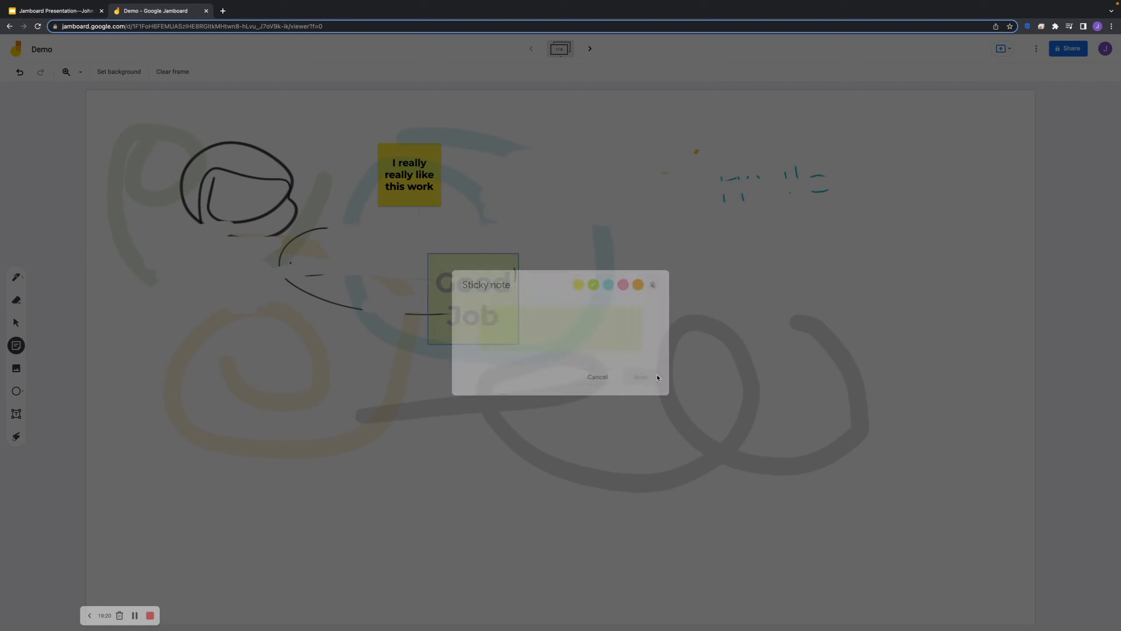
left_click(598, 377)
Place the green note so it overlaps the yellow one, shrink it to about the same size and rotate it clockwise.
left_click_drag(267, 145, 474, 213)
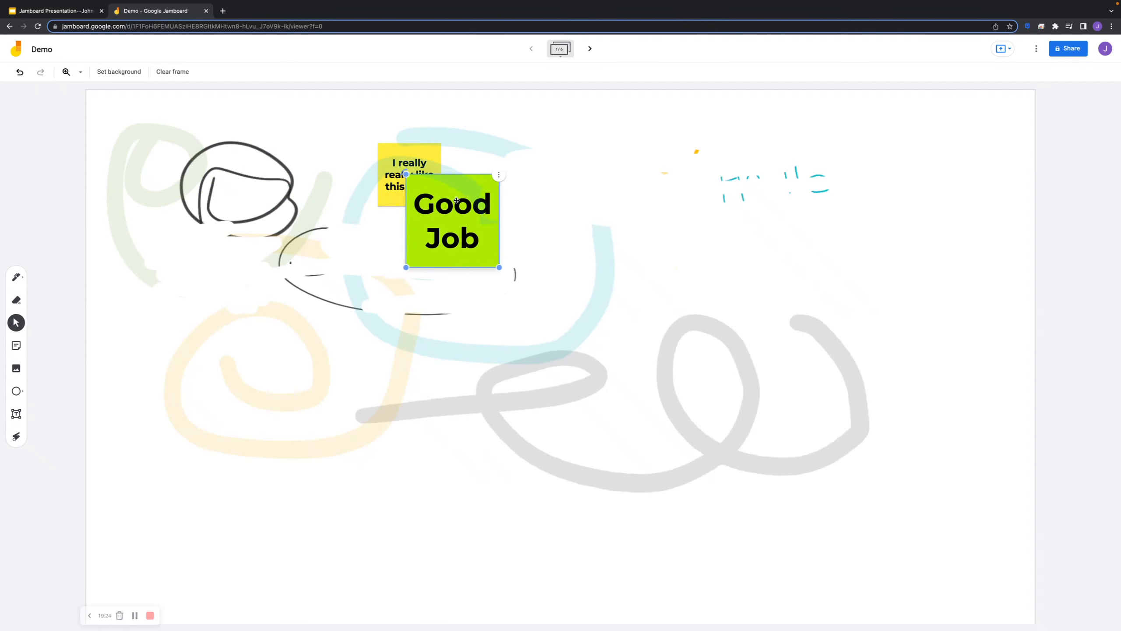
left_click_drag(406, 169, 428, 191)
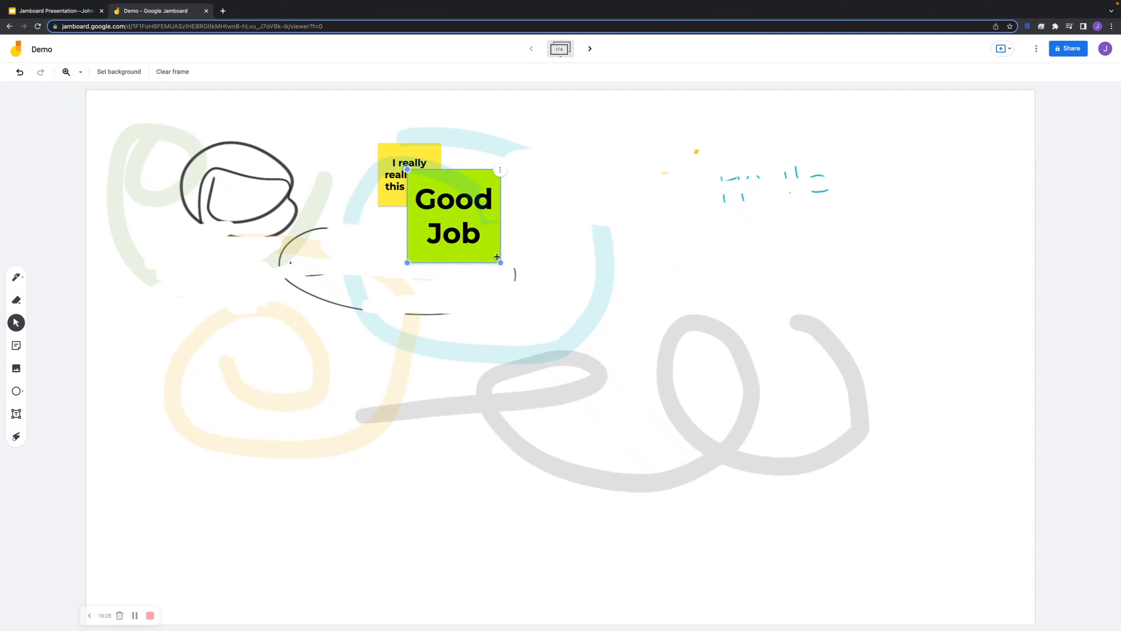
left_click_drag(500, 262, 460, 234)
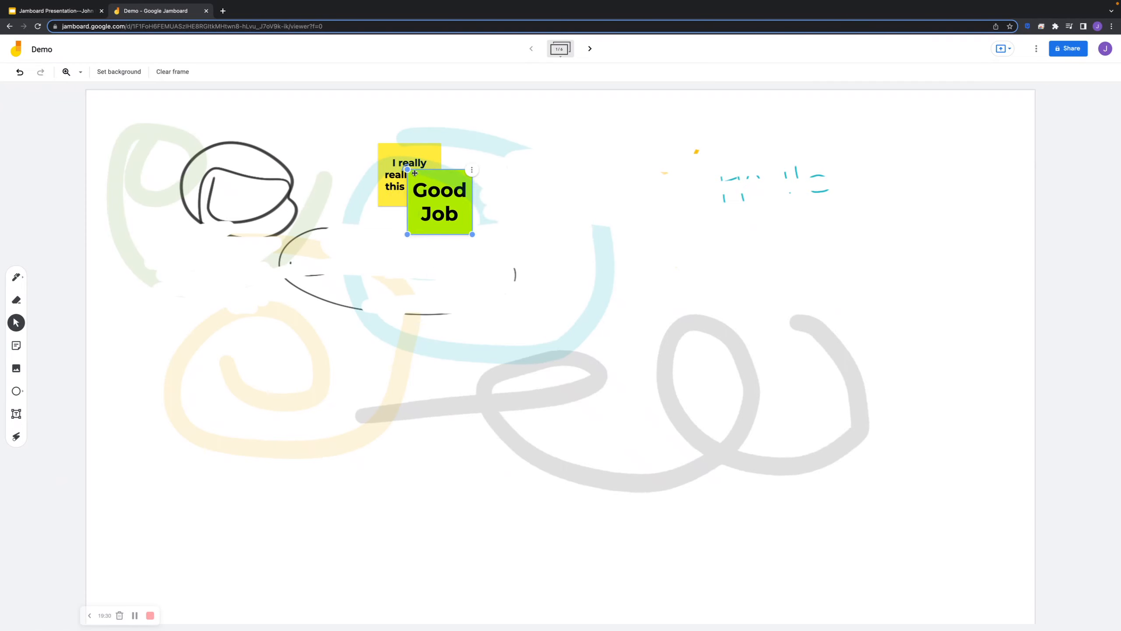
left_click_drag(406, 169, 440, 185)
left_click(483, 328)
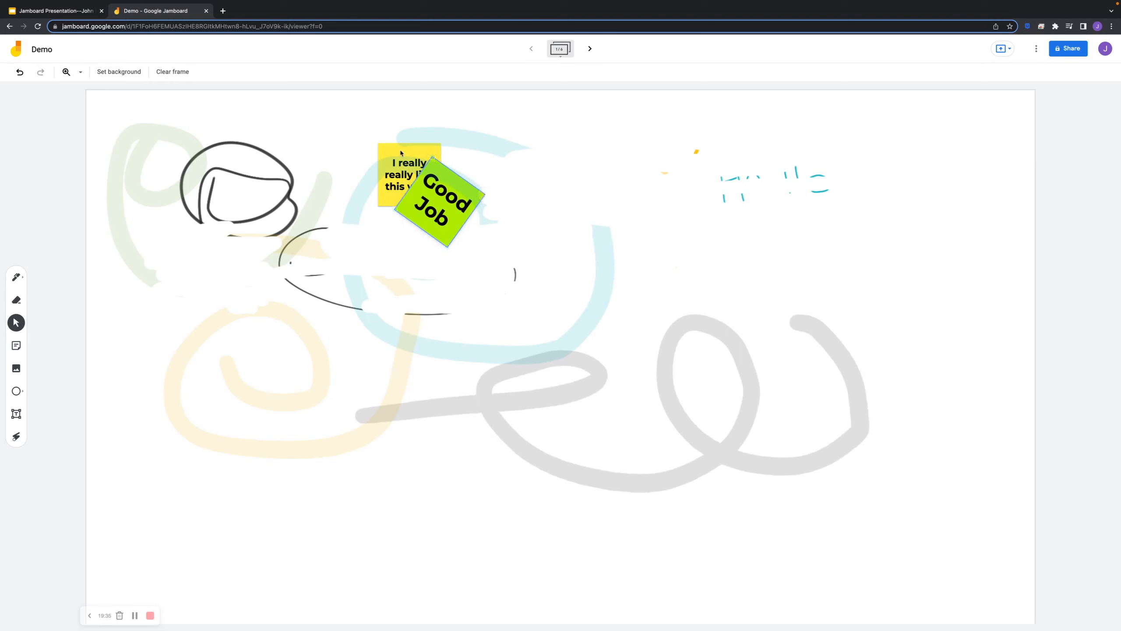
Bring the yellow sticky note in front of the overlapping green note.
right_click(406, 165)
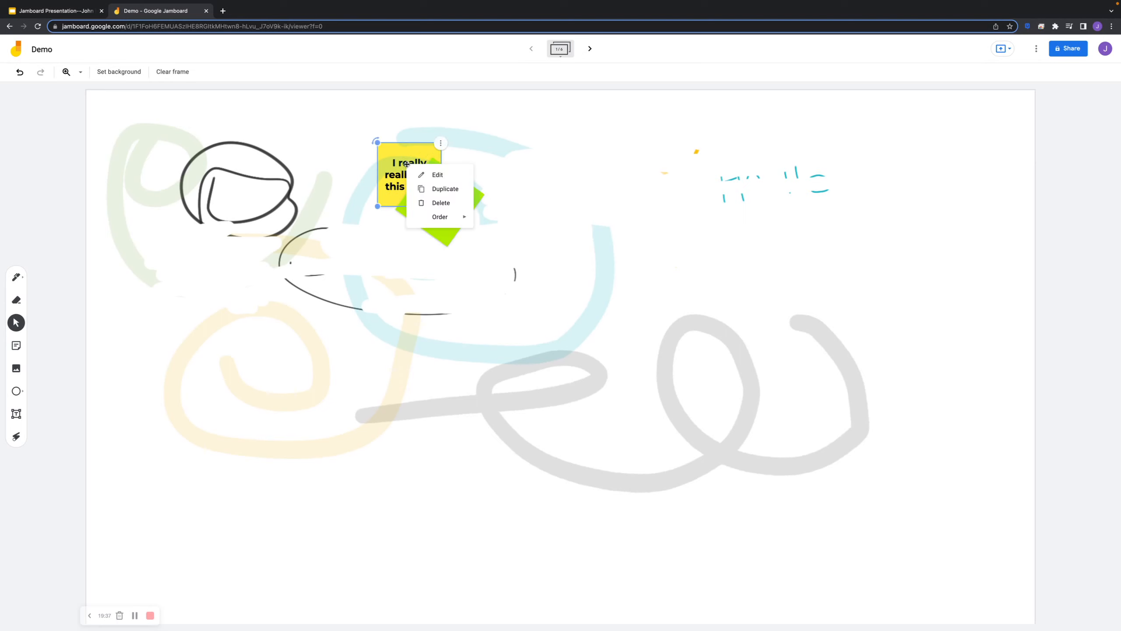
left_click(397, 249)
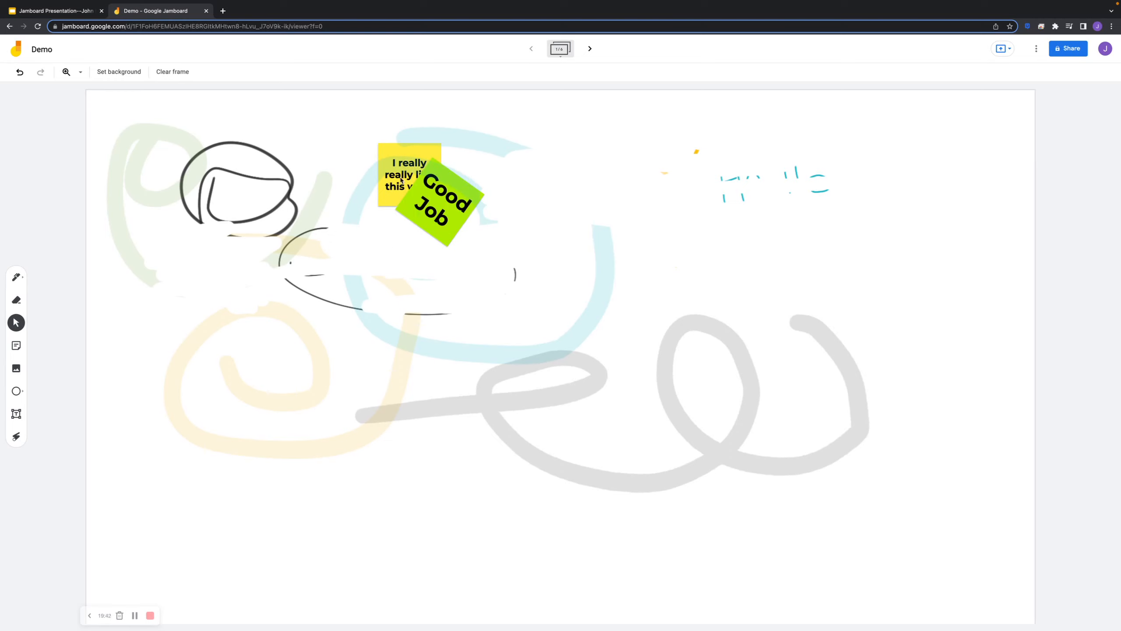
right_click(397, 173)
mouse_move(426, 217)
left_click(493, 219)
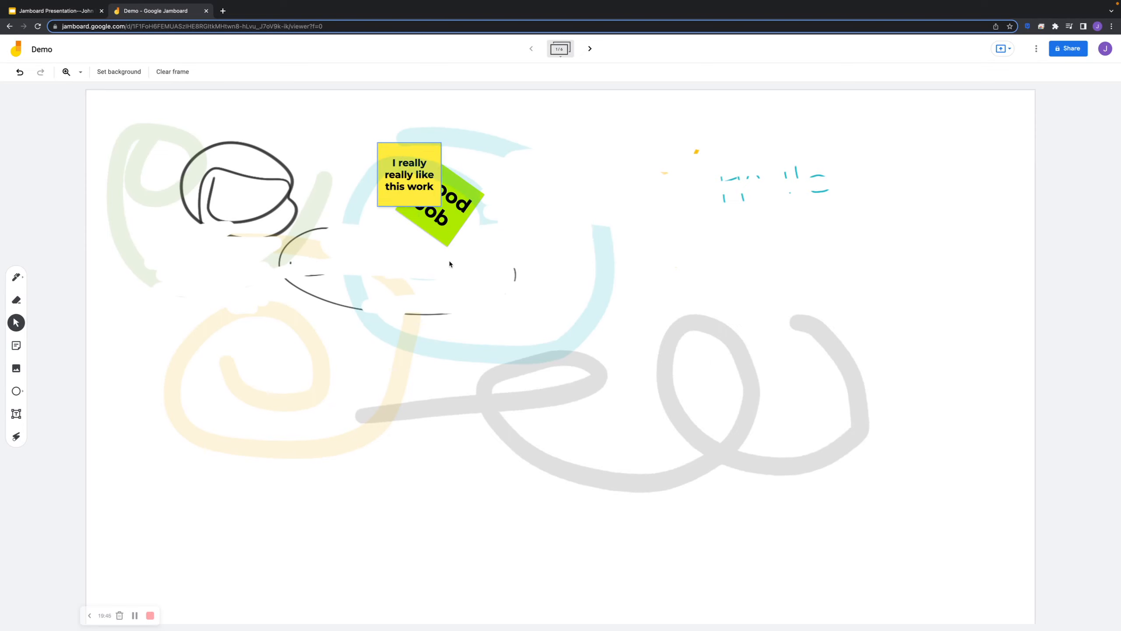
Bring the green "Good Job" note forward one level so it overlaps the yellow note.
right_click(456, 199)
left_click(460, 270)
right_click(458, 207)
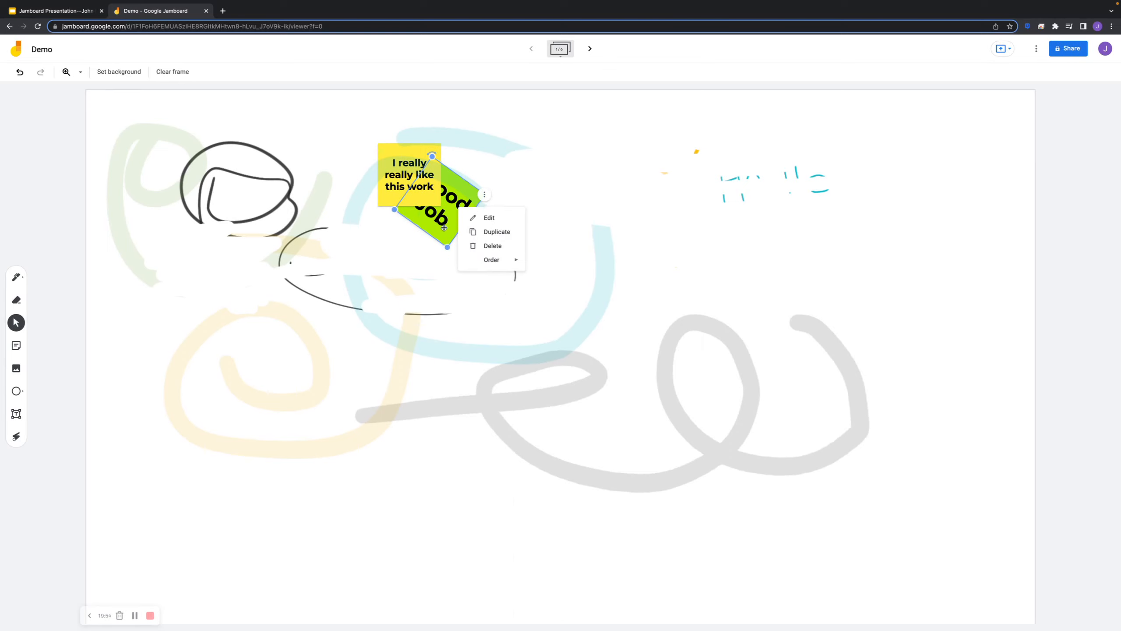
mouse_move(515, 264)
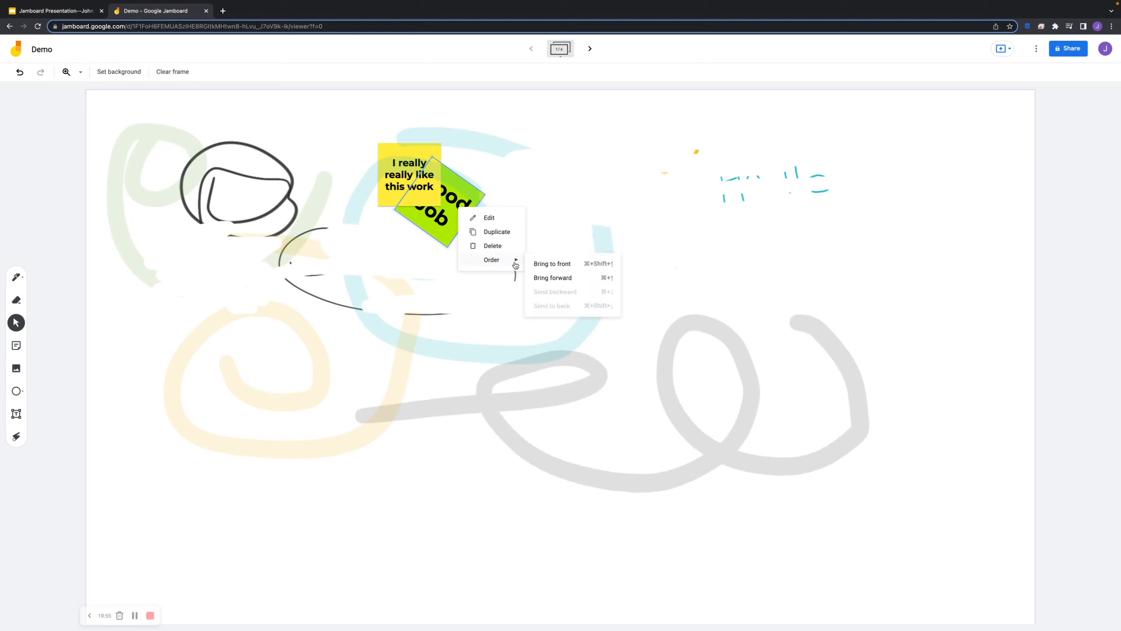
left_click(551, 279)
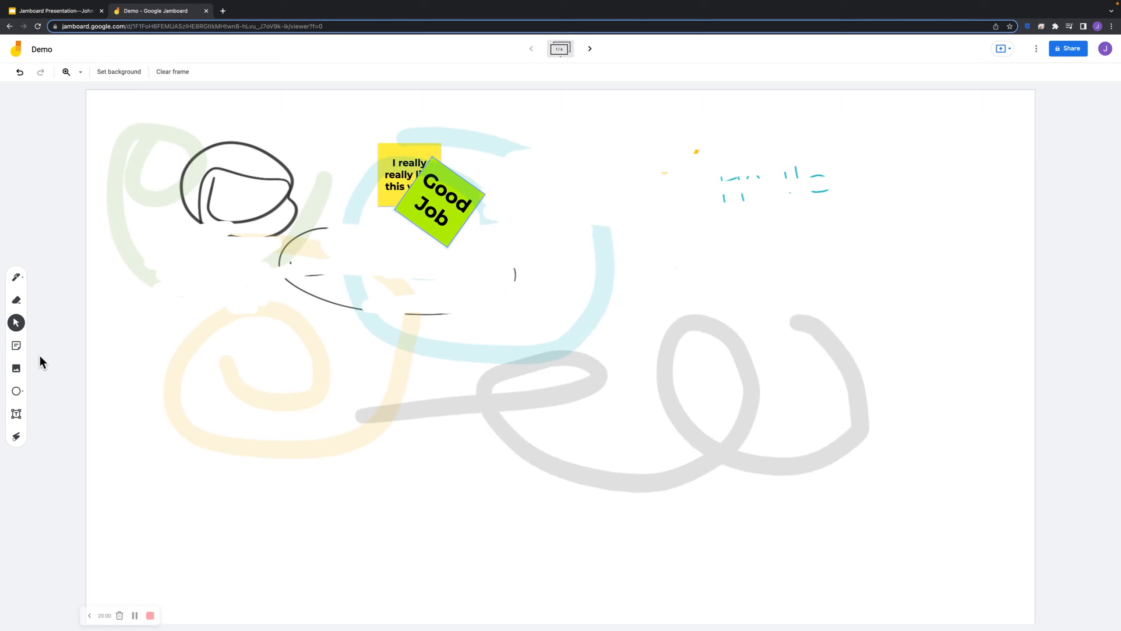
Add a blue sticky note with the text "Great Work!" to the frame.
left_click(15, 346)
left_click(608, 284)
type("Great Work!")
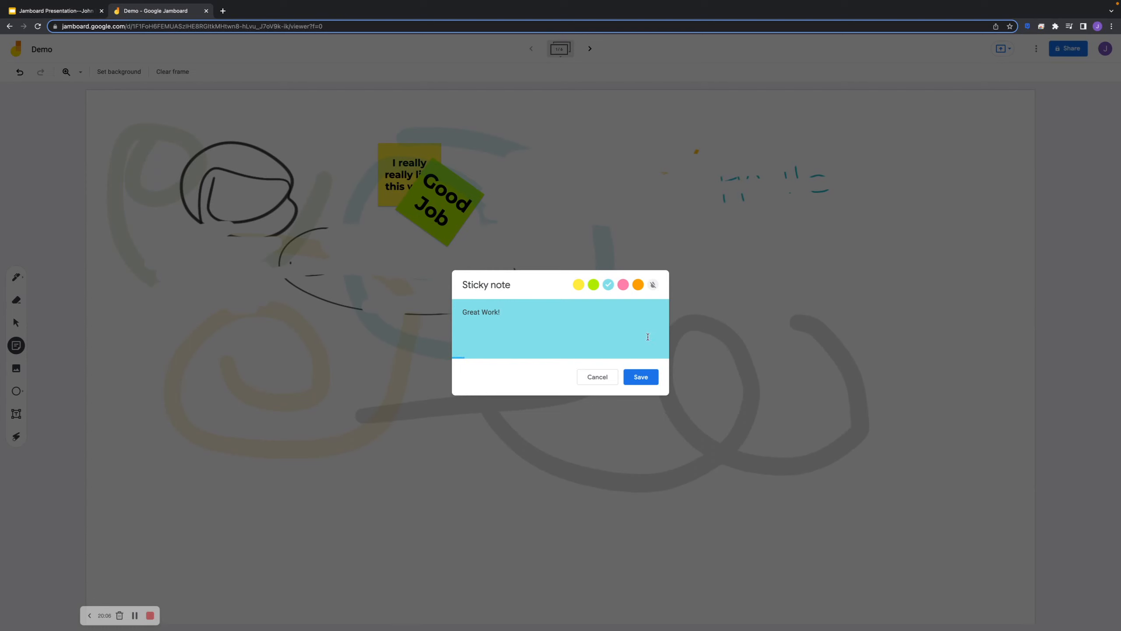
left_click(640, 377)
left_click(418, 268)
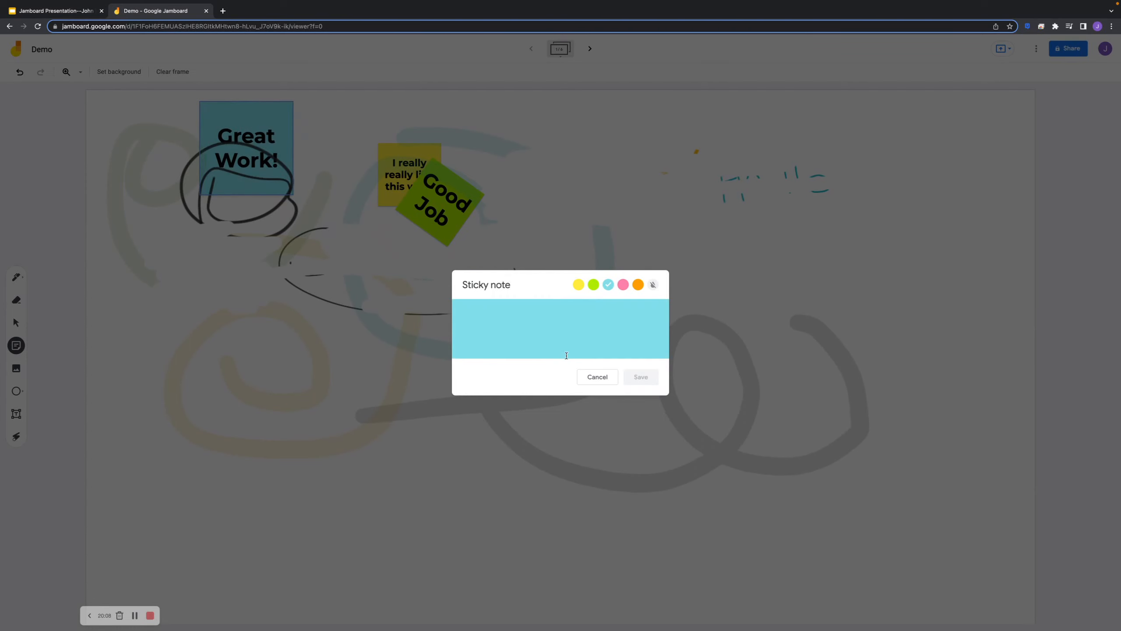
left_click(601, 379)
Shrink the blue note to about the yellow note's size and place it overlapping the yellow note's lower-left corner.
left_click(278, 184)
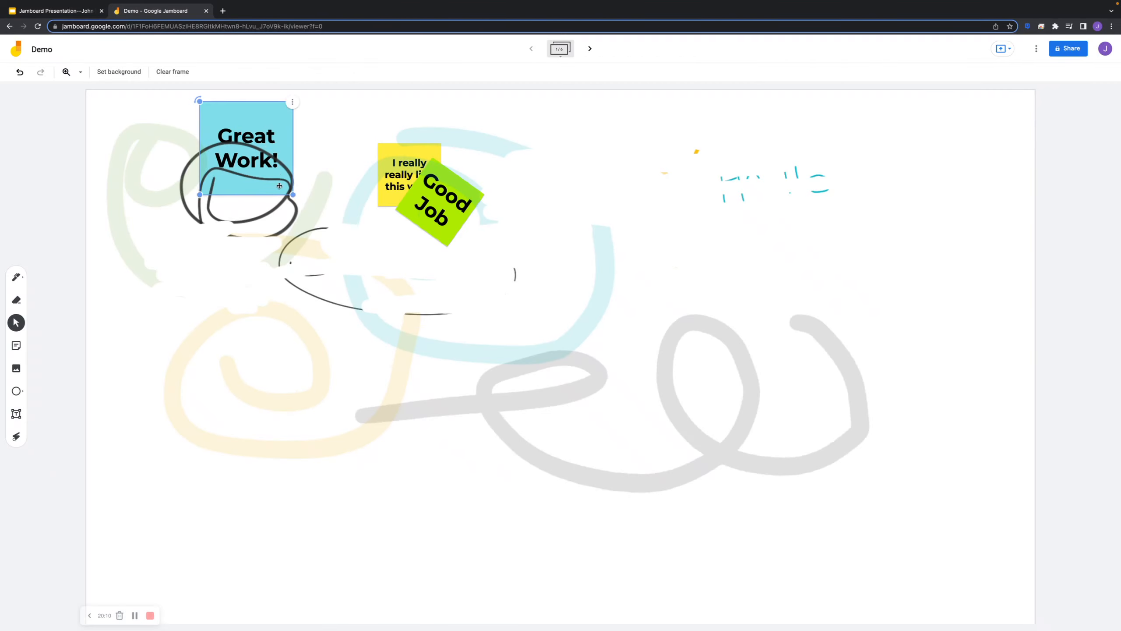
left_click_drag(293, 195, 260, 162)
left_click_drag(233, 112, 380, 178)
left_click(414, 293)
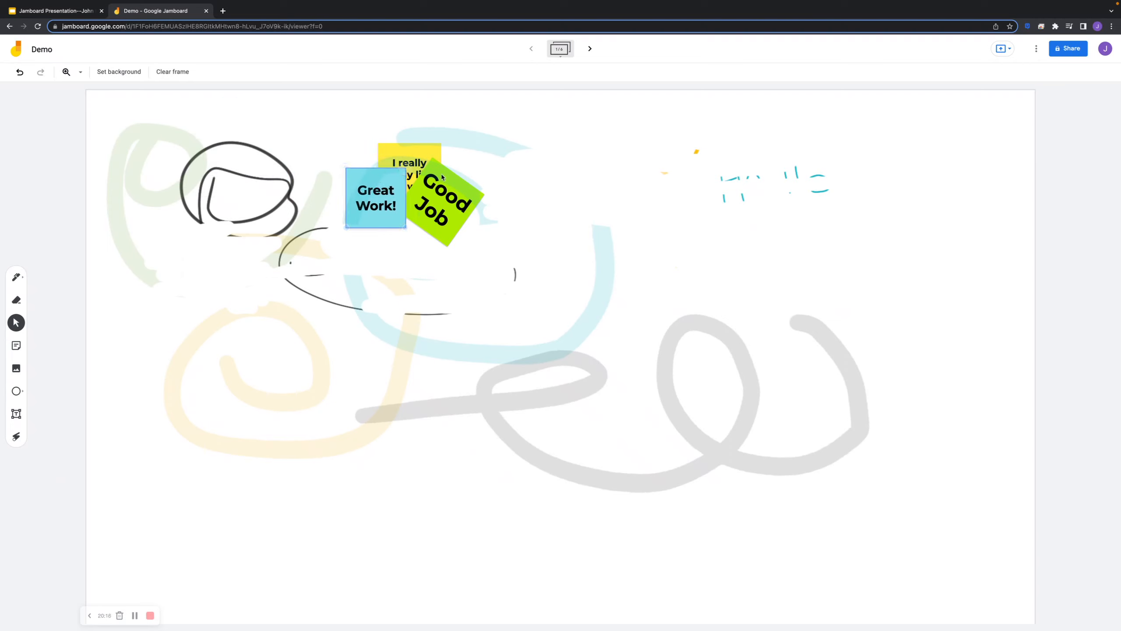
Bring the yellow note to the front of the blue and green notes.
right_click(417, 168)
mouse_move(454, 207)
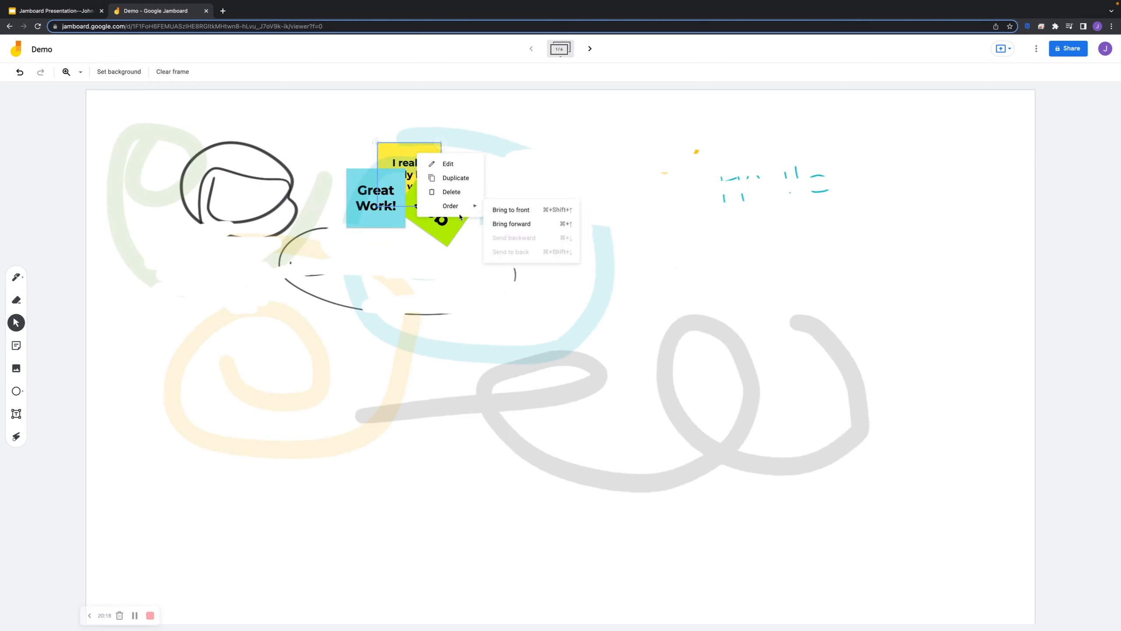
left_click(514, 210)
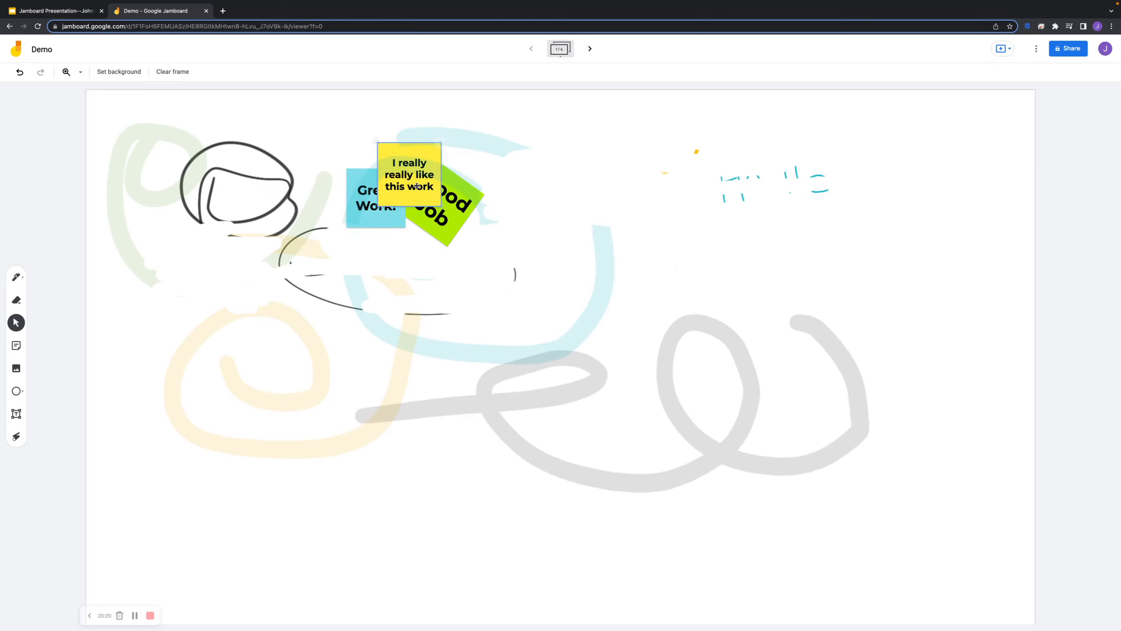
Bring the green note forward by one level in the stack of notes.
right_click(442, 220)
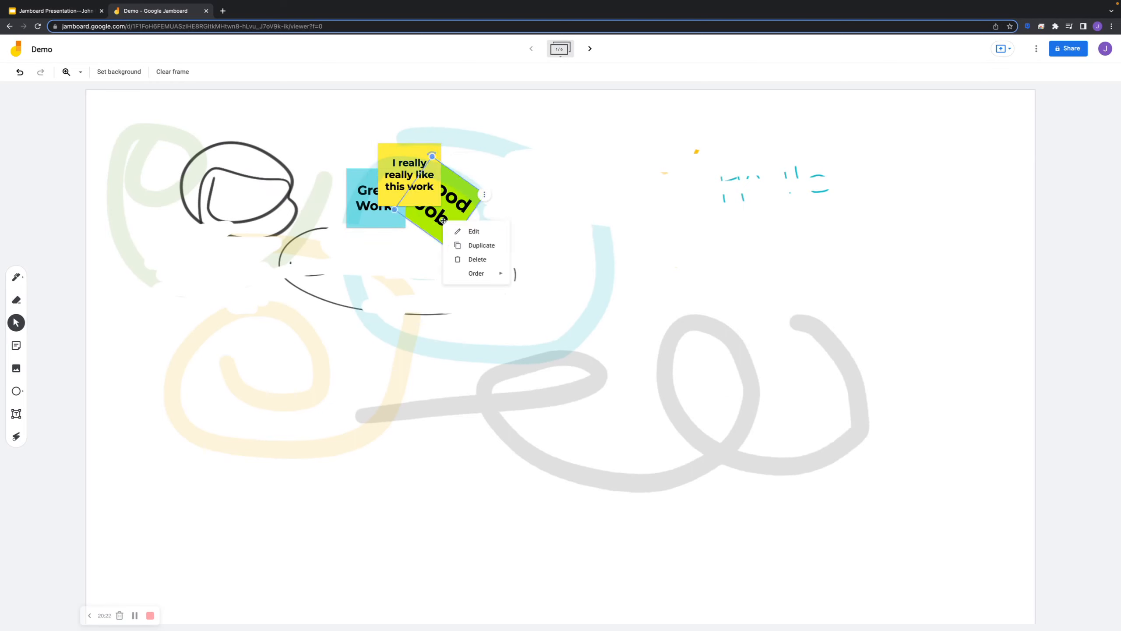
mouse_move(476, 270)
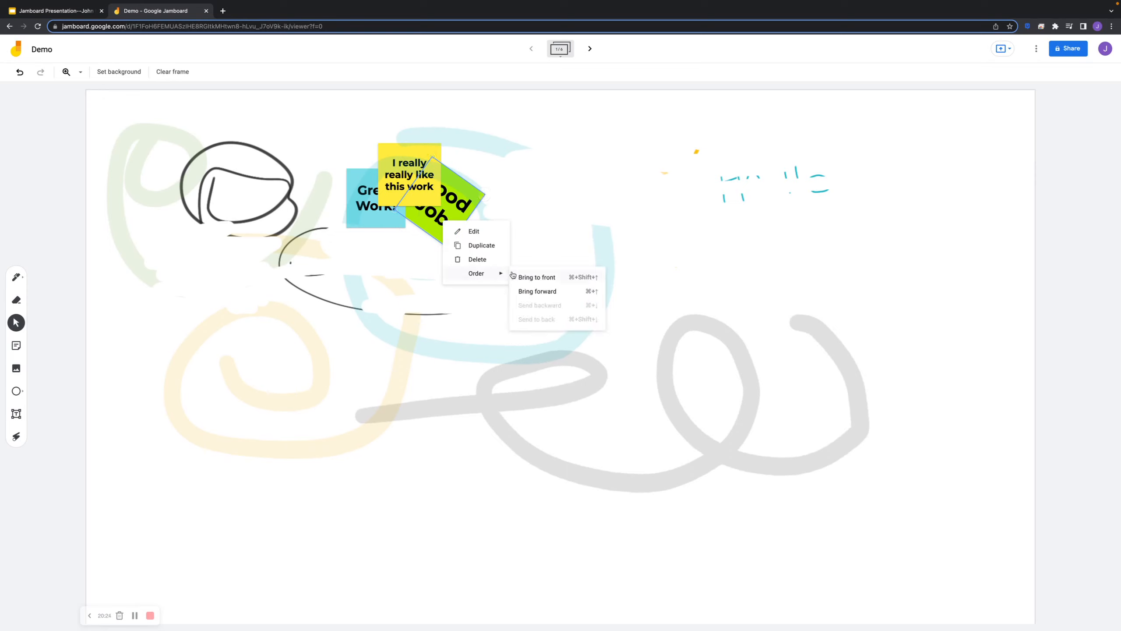
left_click(527, 293)
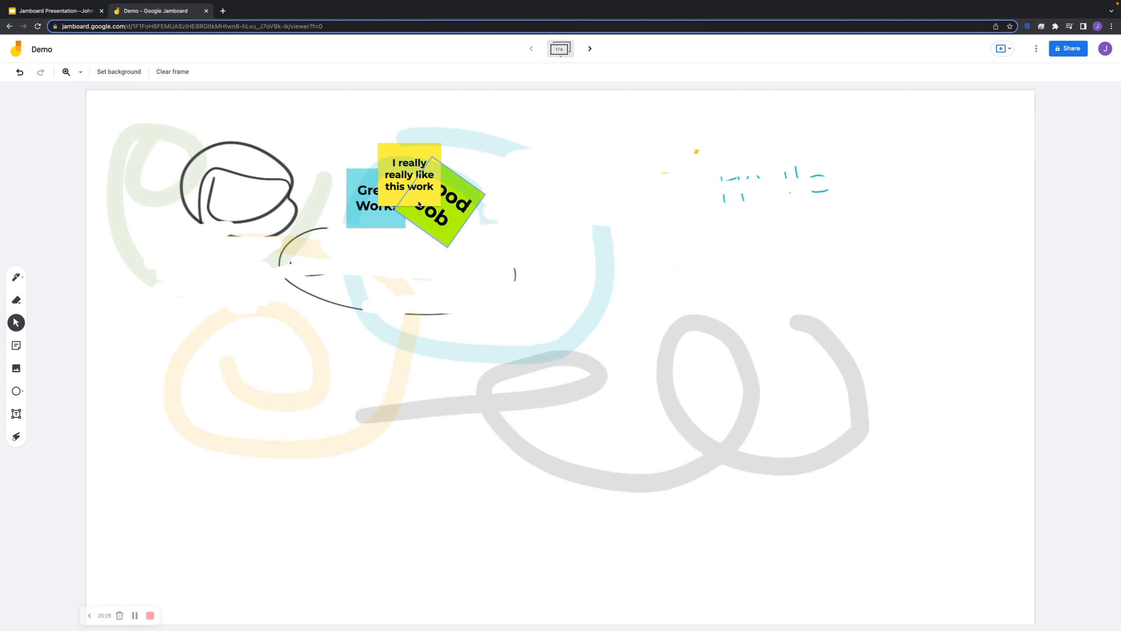
Bring the green note to the very front of the stack.
right_click(444, 236)
mouse_move(483, 289)
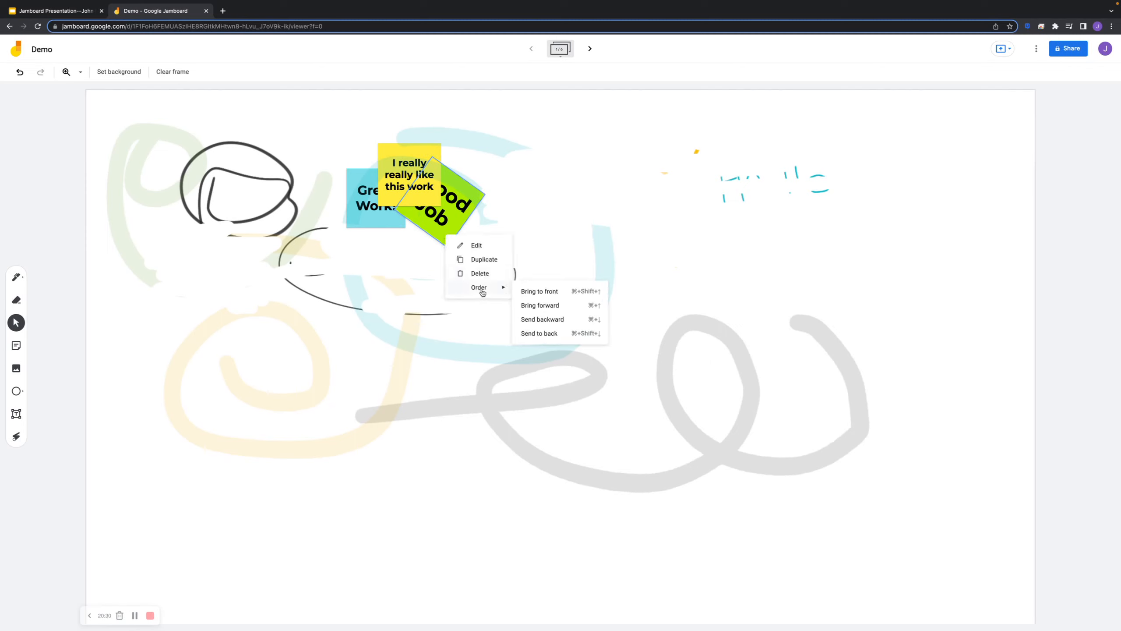
left_click(544, 292)
Bring the yellow note back to the front, above the green one.
right_click(391, 187)
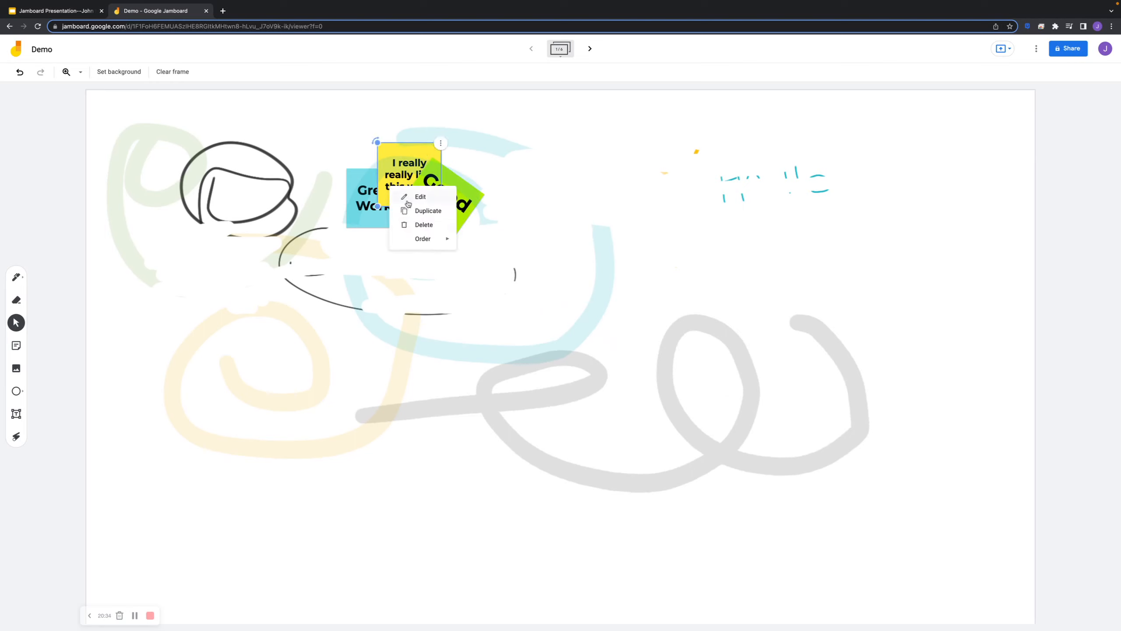
mouse_move(421, 239)
left_click(496, 256)
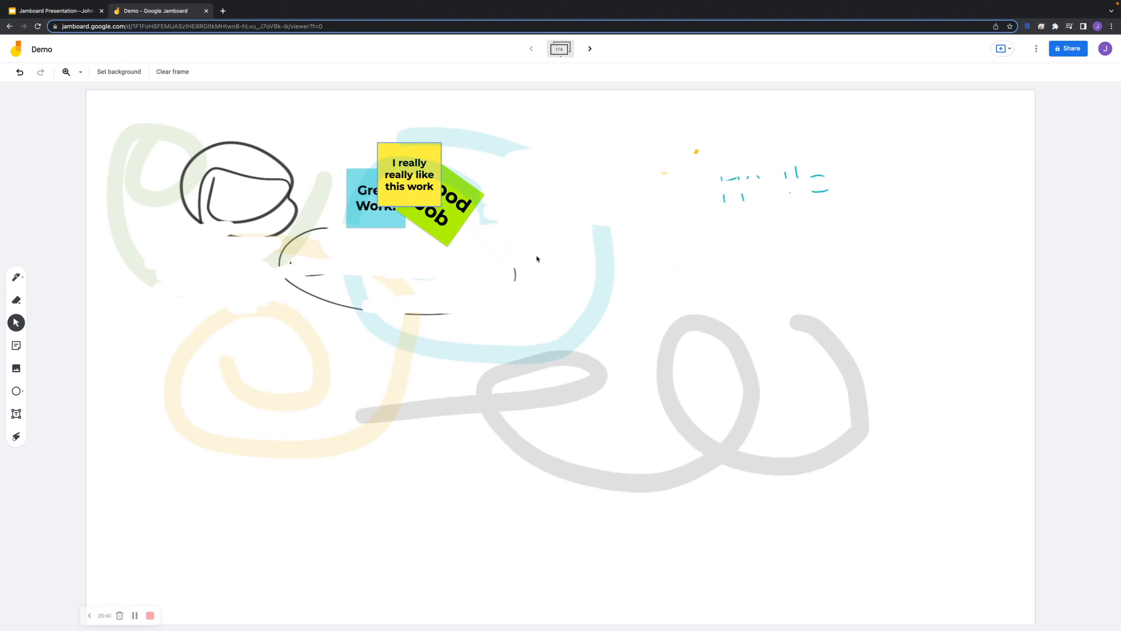
Enlarge the yellow note to nearly three times its size, rotate it clockwise and place it in the frame's upper-right area.
left_click(412, 176)
left_click_drag(444, 208, 914, 318)
left_click_drag(732, 137, 815, 199)
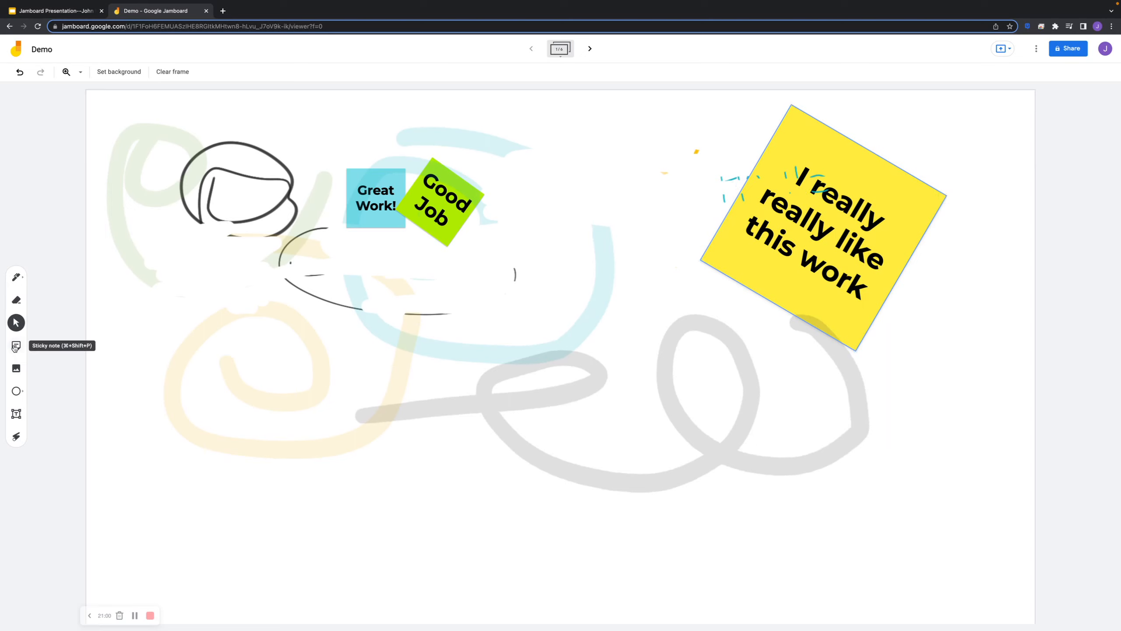
Insert a picture of a blue-eyed cat from a Google image search for "cats".
left_click(16, 367)
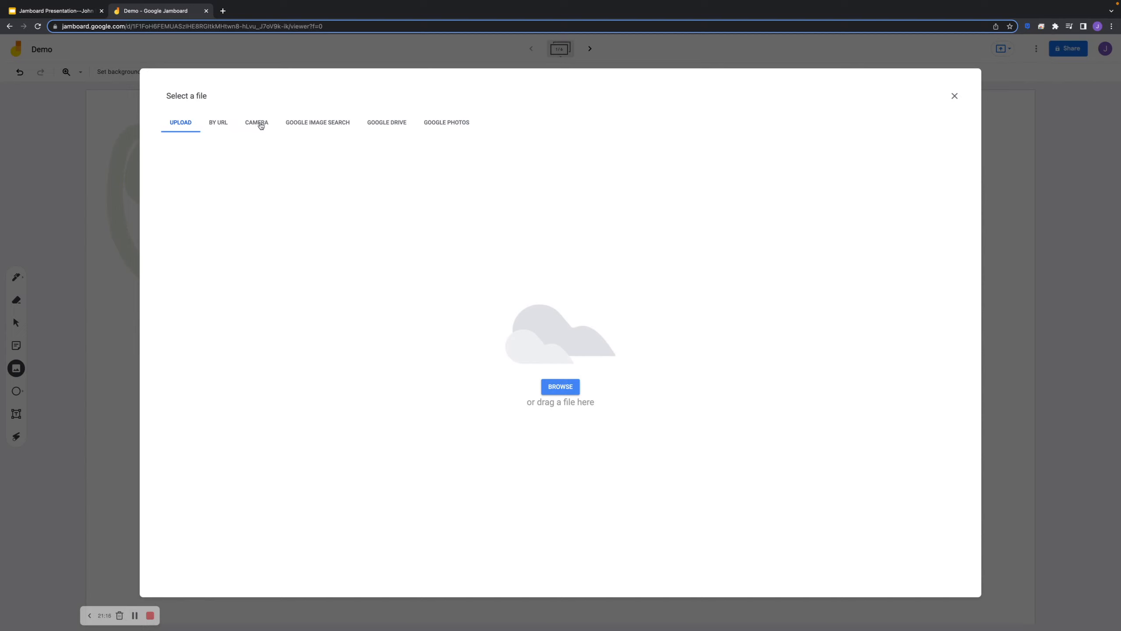
left_click(329, 123)
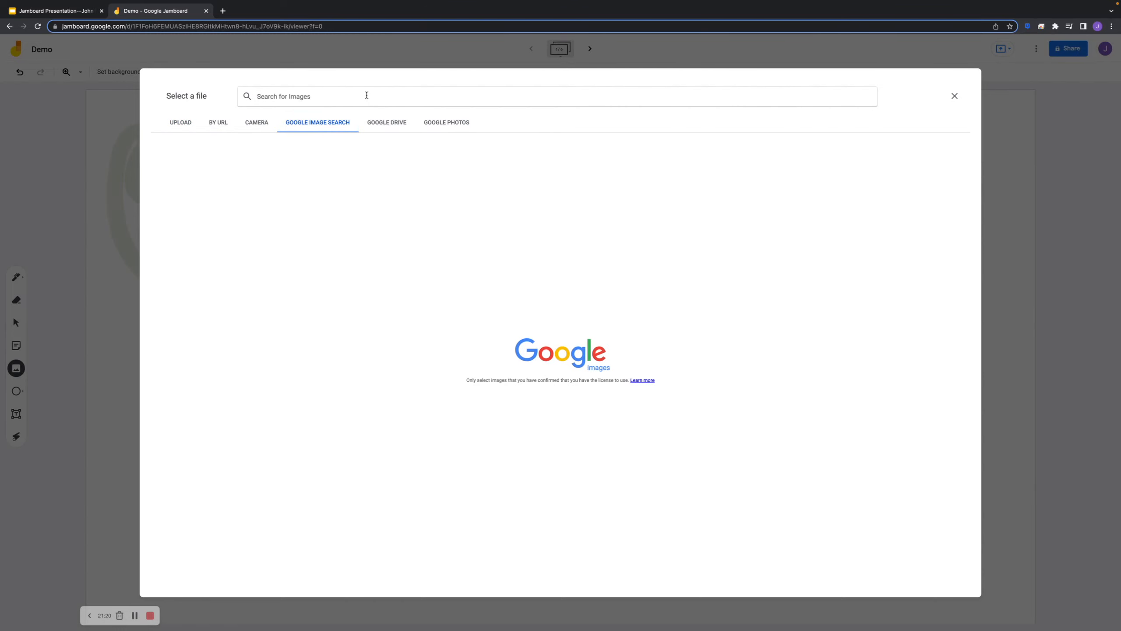
type("cats")
key("Return")
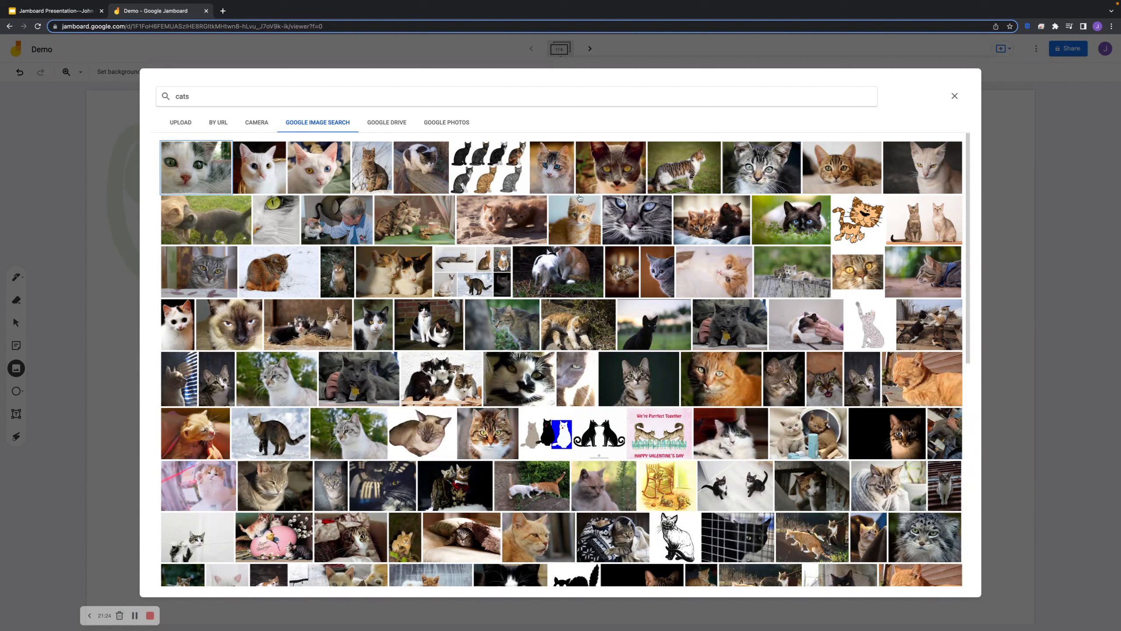
left_click(550, 167)
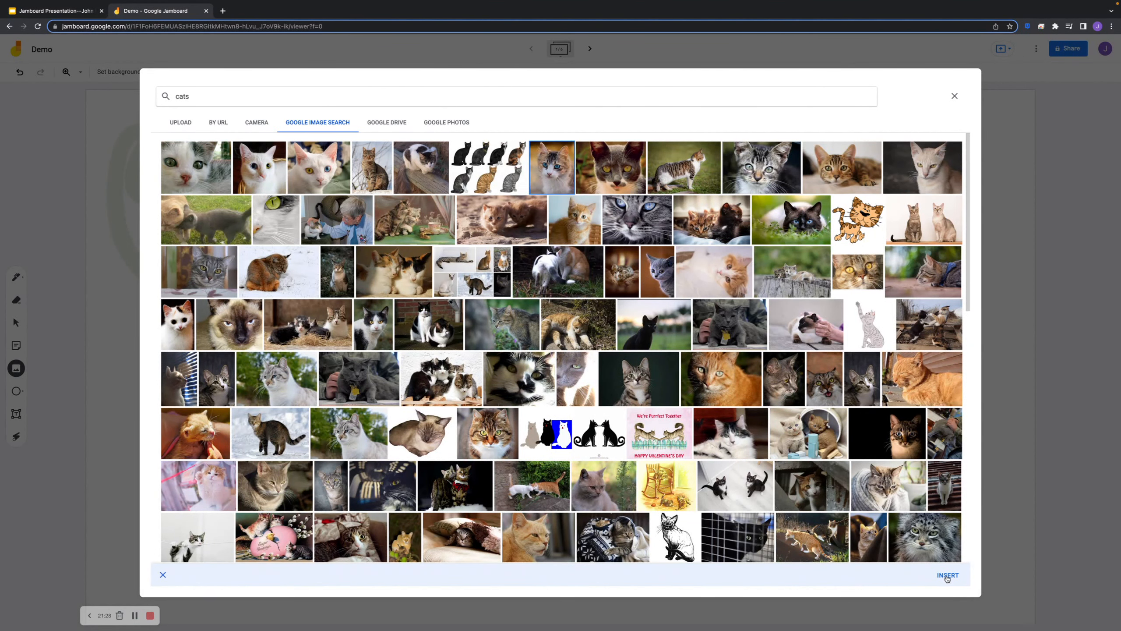
left_click(947, 576)
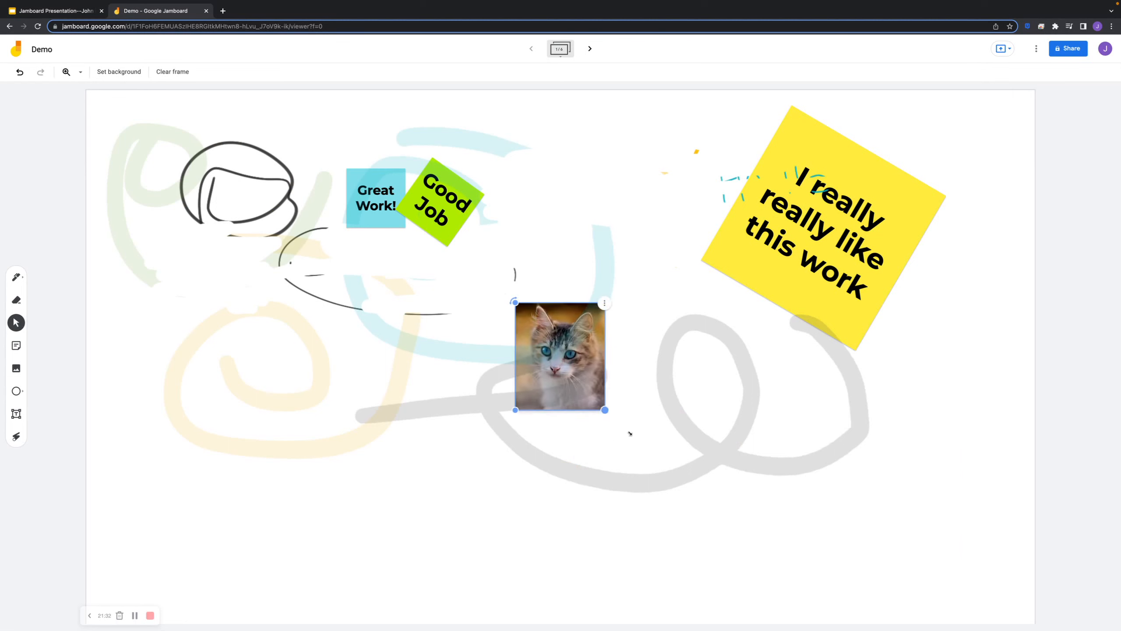
Enlarge the cat picture to more than twice its inserted size.
left_click_drag(617, 463, 570, 387)
left_click(676, 230)
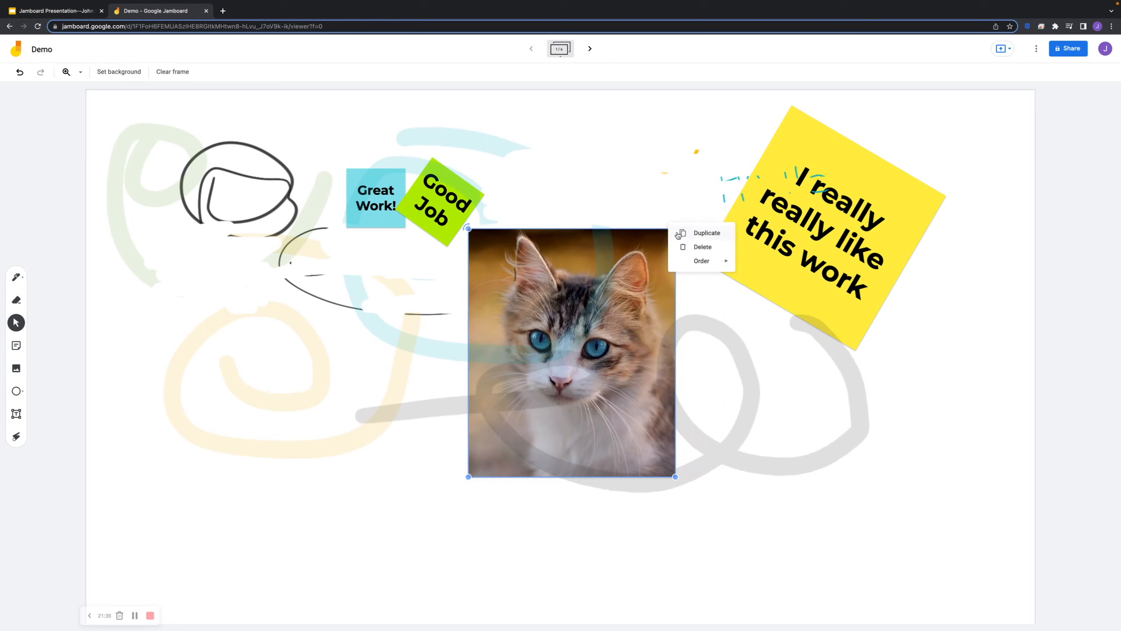
mouse_move(697, 266)
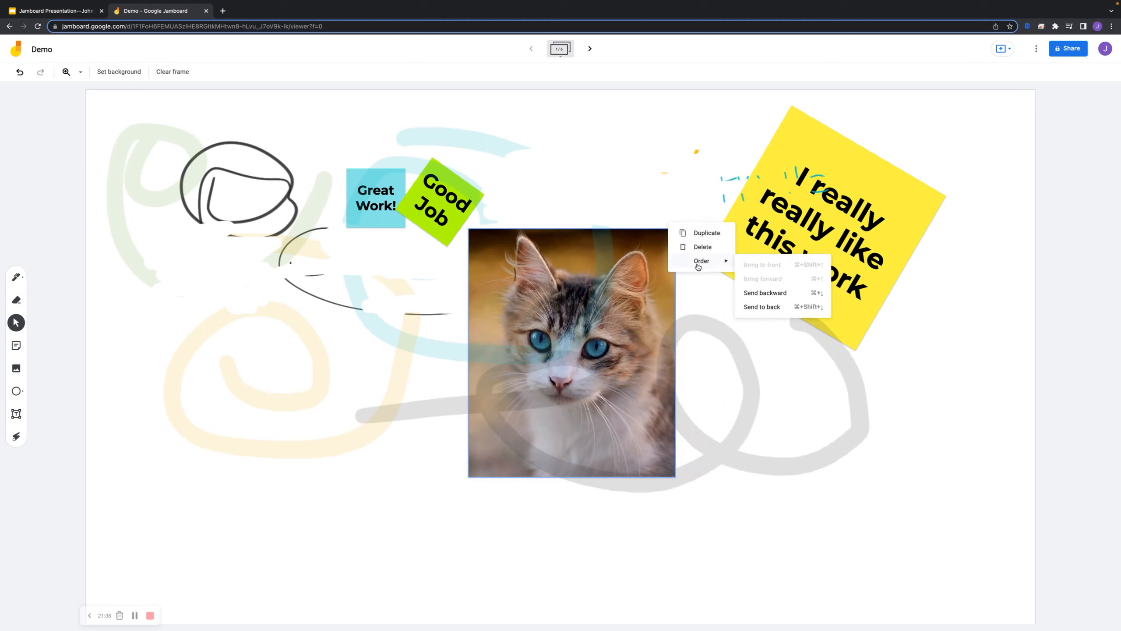
left_click(702, 334)
Move the cat picture over the blue and green notes and send it to the back.
left_click_drag(590, 327, 488, 277)
right_click(445, 194)
mouse_move(485, 233)
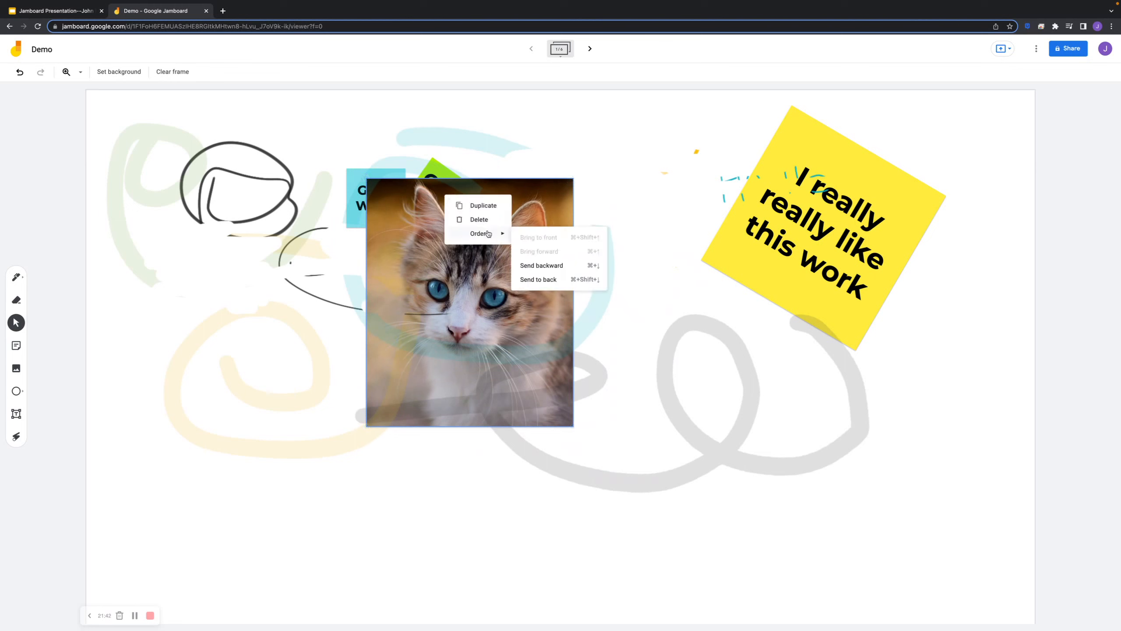
left_click(553, 280)
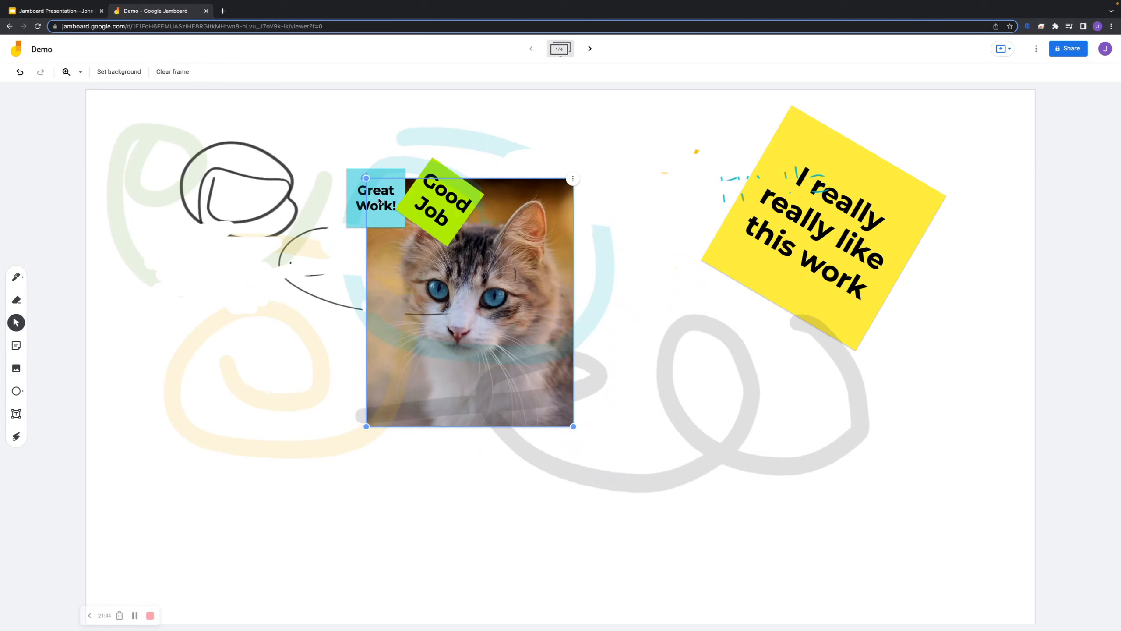
Shrink the cat picture slightly and move it off the notes toward the middle of the frame.
left_click(608, 346)
left_click(514, 358)
left_click_drag(573, 427, 520, 370)
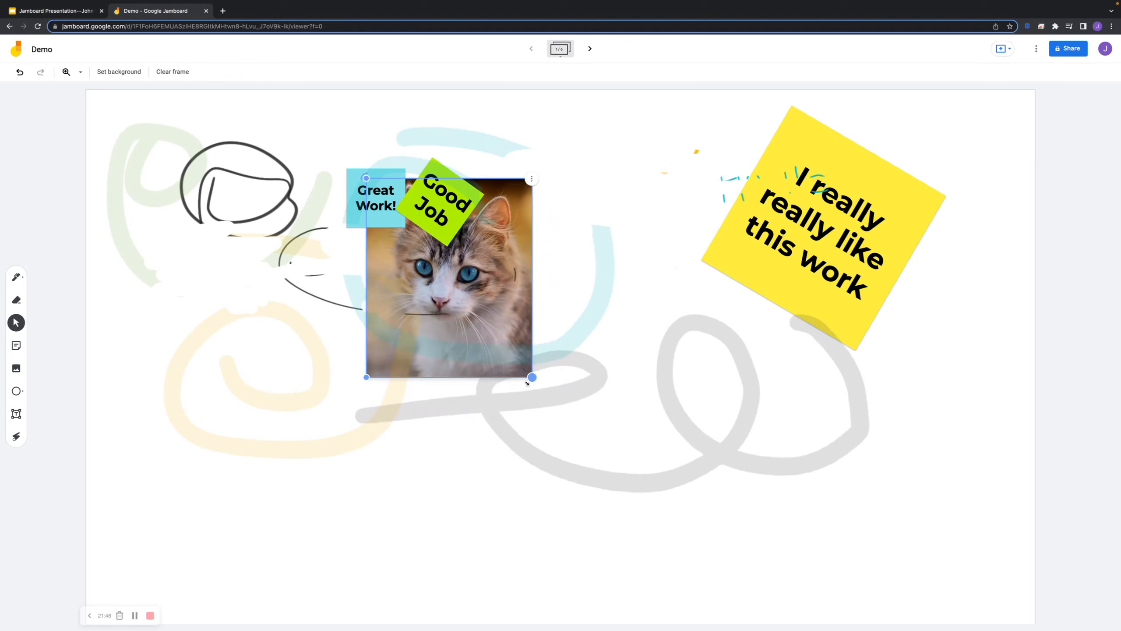
left_click_drag(394, 212, 566, 284)
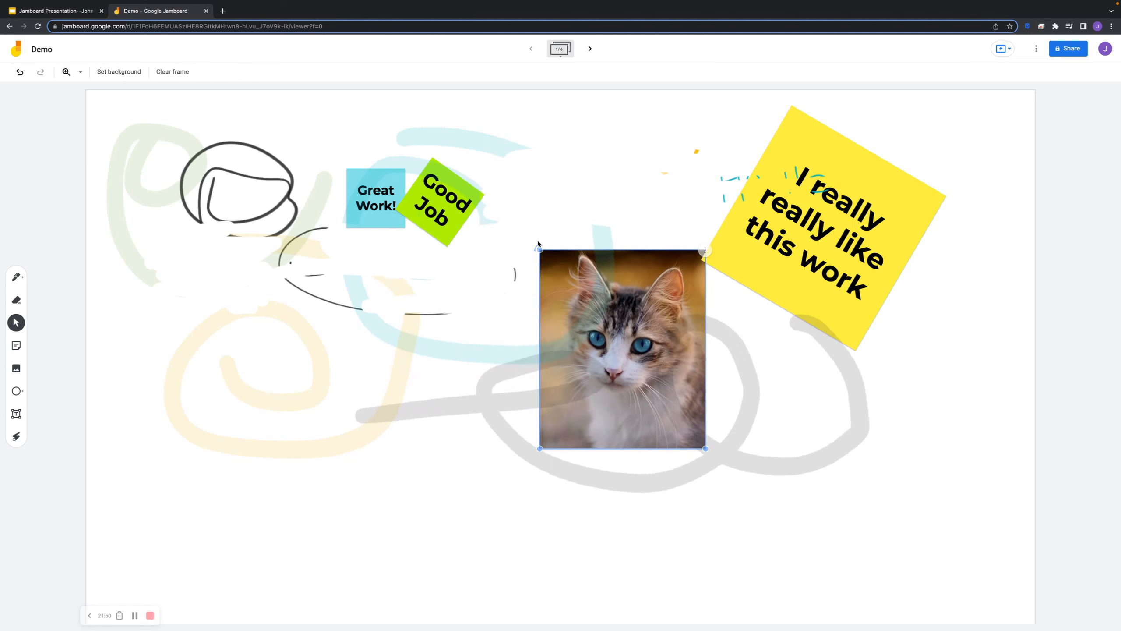
Shrink the cat picture to about half its width and straighten it upright below the green note.
left_click_drag(539, 247, 558, 263)
mouse_move(699, 453)
left_mouse_down()
mouse_move(618, 342)
mouse_move(137, 239)
mouse_move(508, 418)
left_mouse_up()
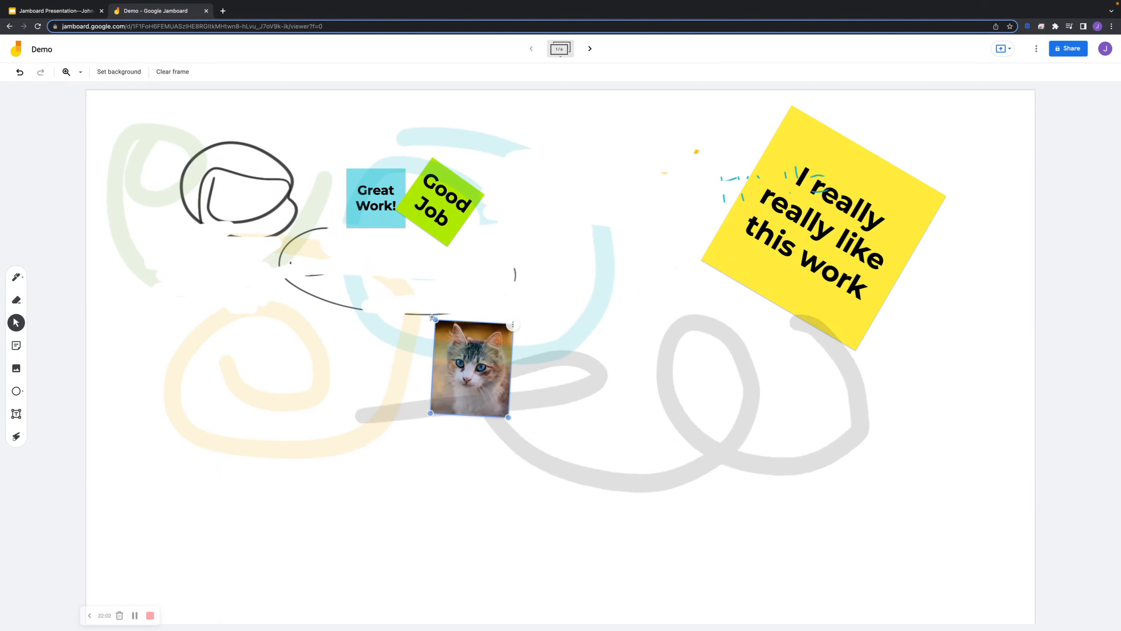
left_click_drag(433, 318, 434, 320)
left_click(497, 156)
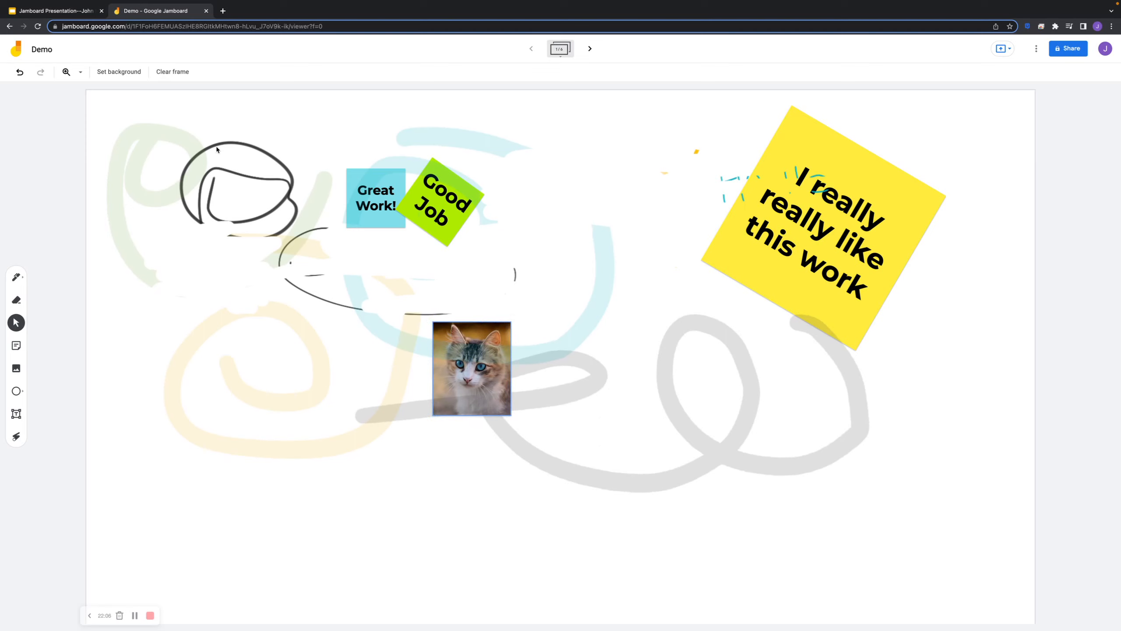
Shift the cat picture slightly left and up so it sits directly below the green note.
left_click(486, 369)
left_click(212, 132)
left_click(481, 380)
mouse_move(483, 382)
left_mouse_down()
mouse_move(239, 267)
mouse_move(549, 329)
mouse_move(872, 343)
mouse_move(715, 349)
mouse_move(284, 282)
mouse_move(223, 335)
mouse_move(406, 390)
mouse_move(968, 450)
mouse_move(879, 399)
mouse_move(444, 385)
left_mouse_up()
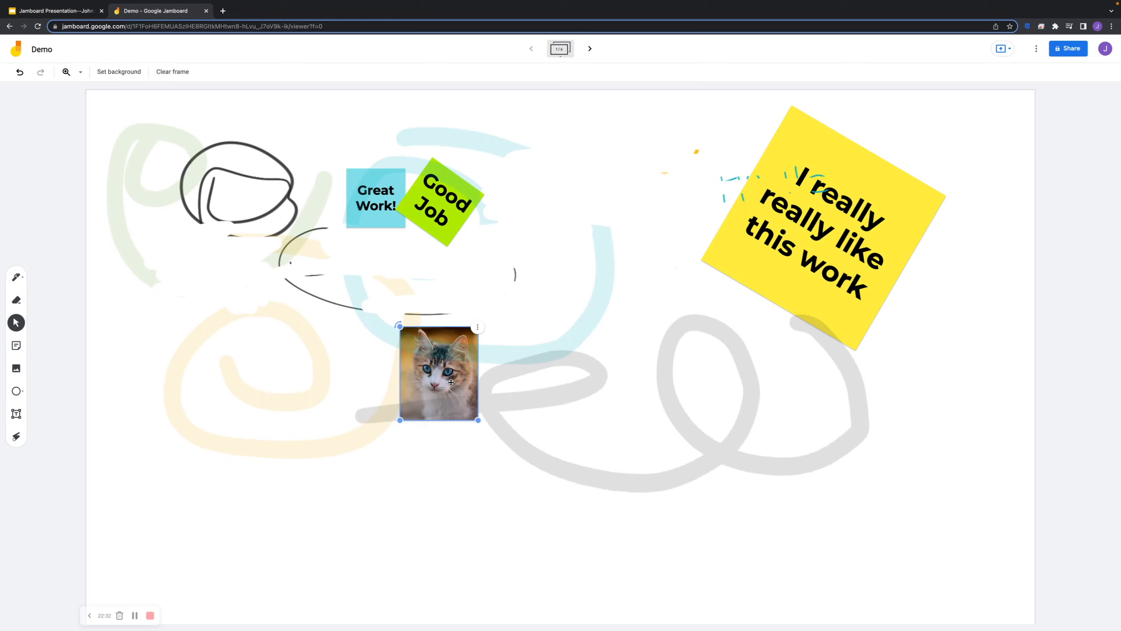
mouse_move(450, 381)
left_mouse_down()
mouse_move(518, 371)
mouse_move(310, 304)
mouse_move(440, 337)
mouse_move(462, 366)
left_mouse_up()
left_click(168, 352)
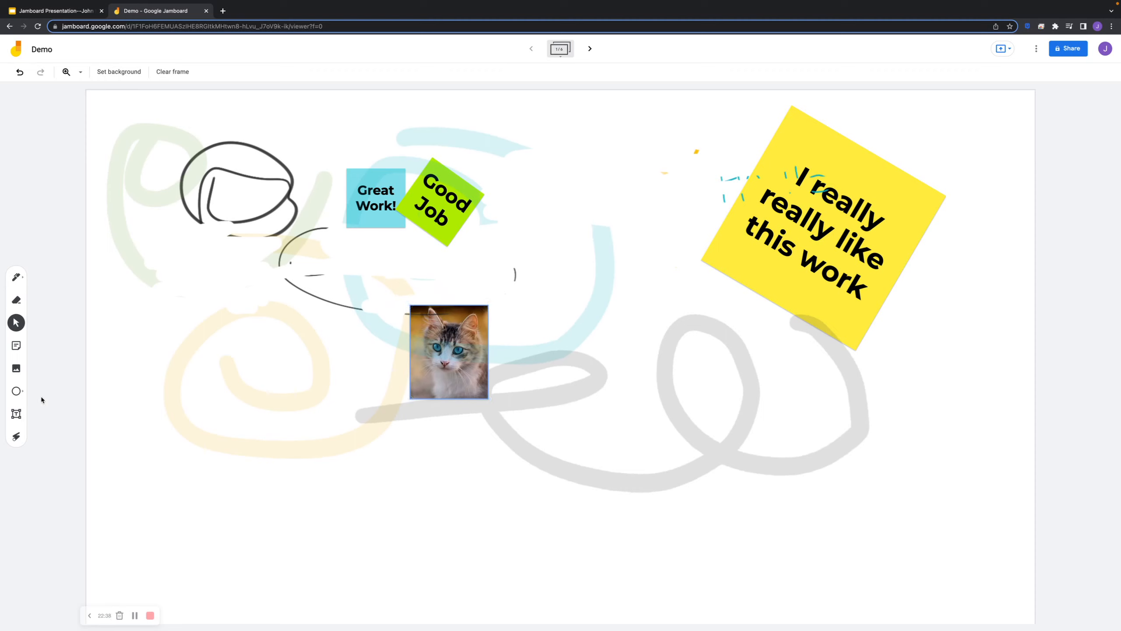
Draw a black-outlined oval between the cat picture and the large yellow note.
left_click(16, 390)
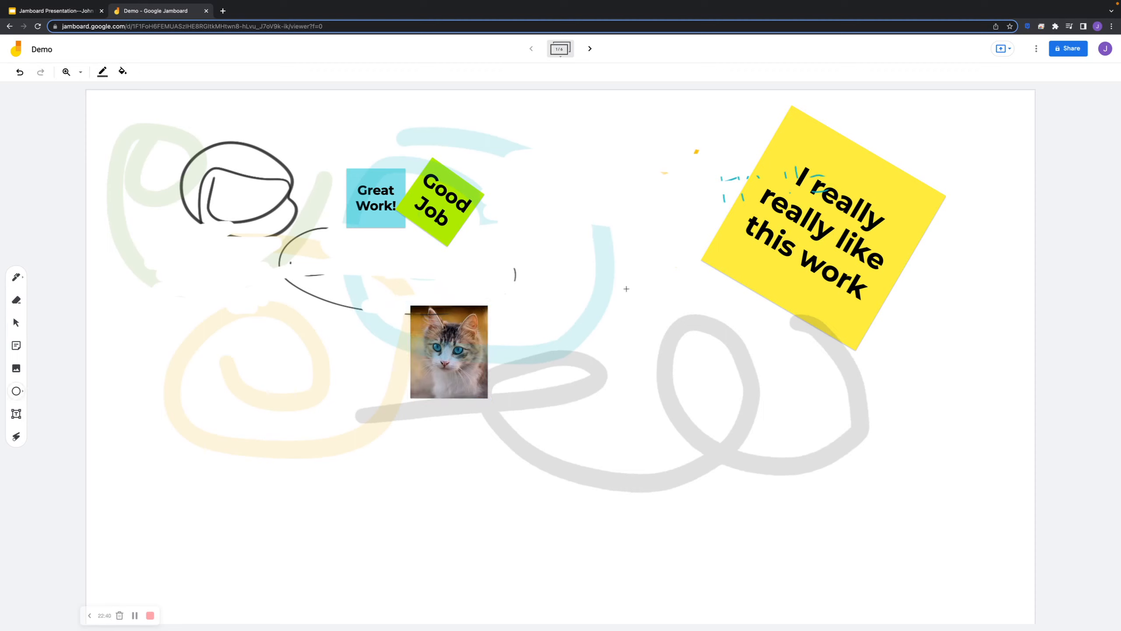
left_click_drag(546, 263, 708, 450)
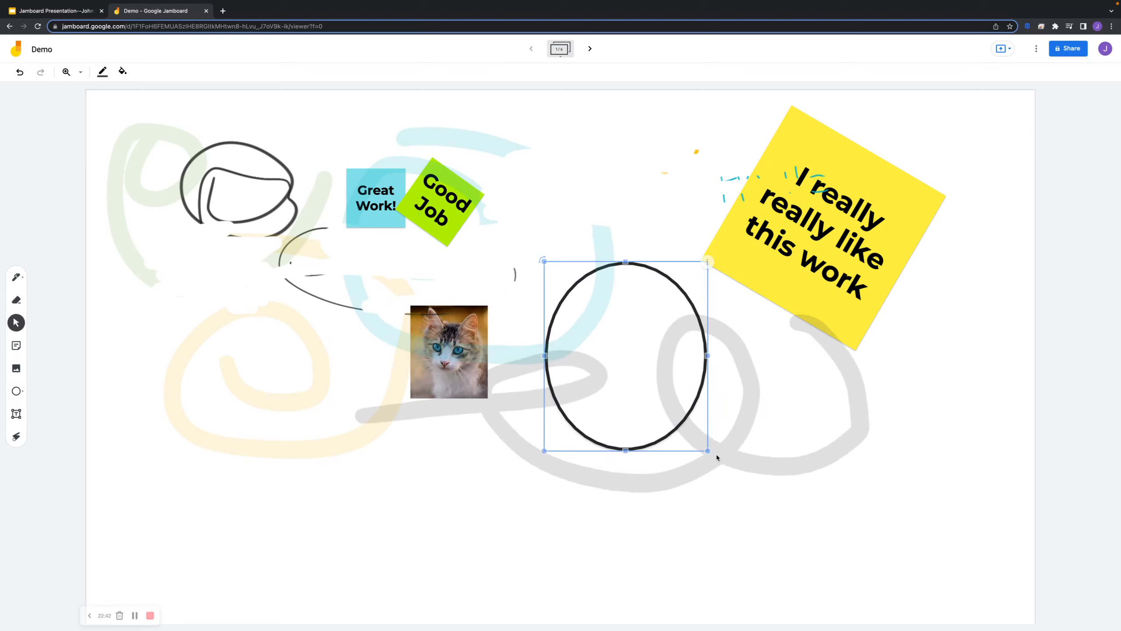
Go to the blue second frame and draw a large circle to the right of the scribble.
left_click(592, 50)
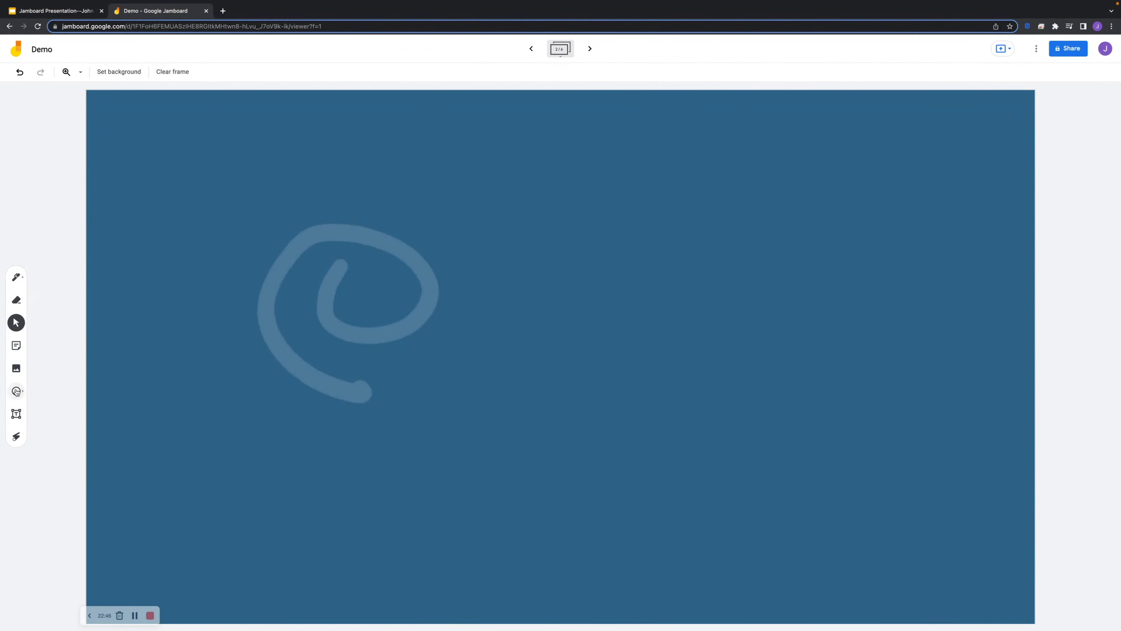
left_click(16, 390)
left_click_drag(589, 257, 769, 446)
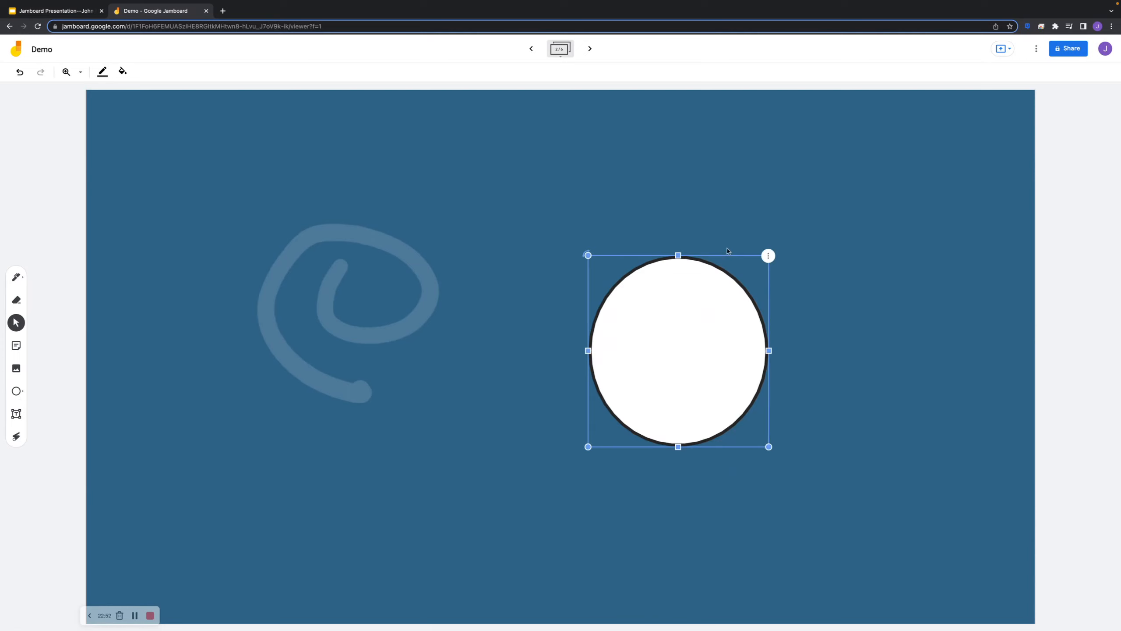
Duplicate the large circle twice and place the two copies side by side over the scribble near the frame's upper left.
left_click(768, 256)
left_click(796, 260)
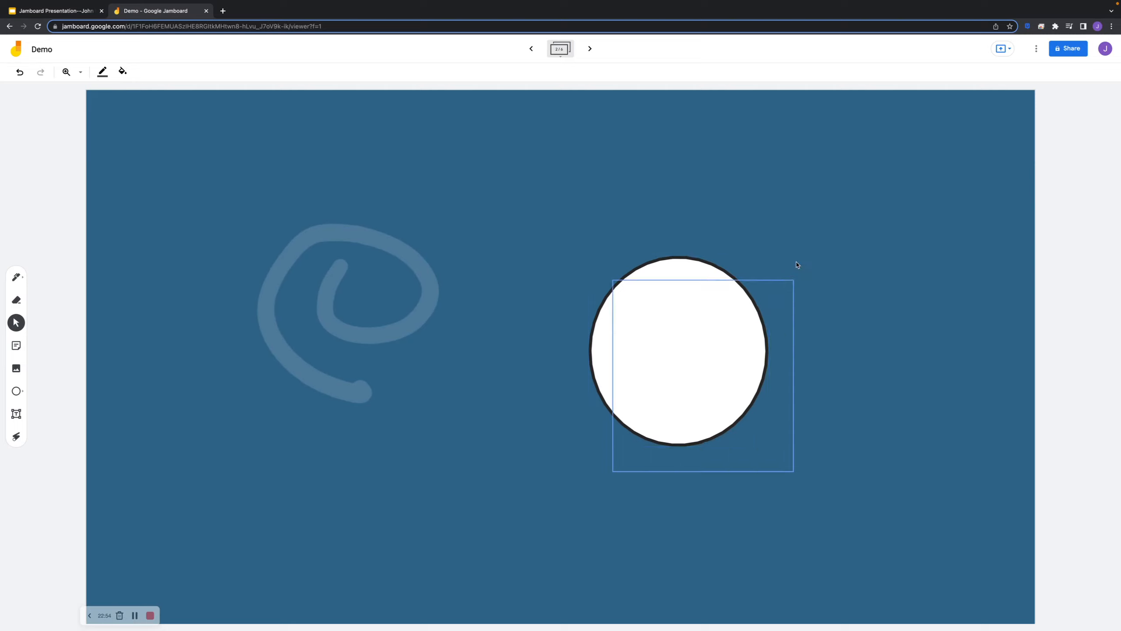
left_click(793, 280)
left_click(814, 286)
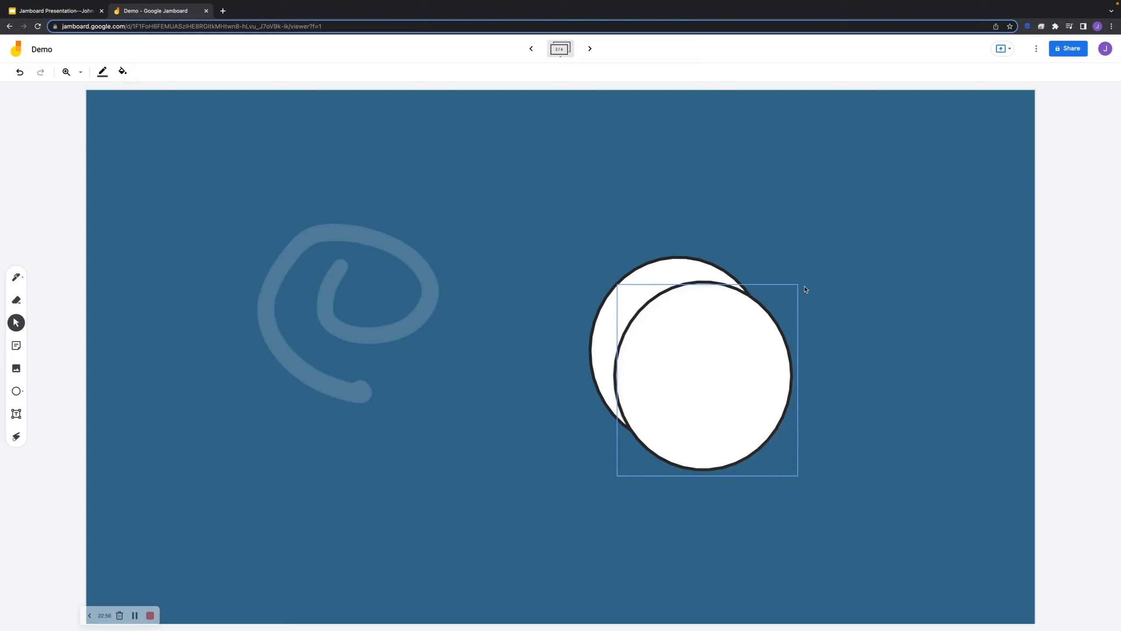
left_click_drag(708, 373, 228, 195)
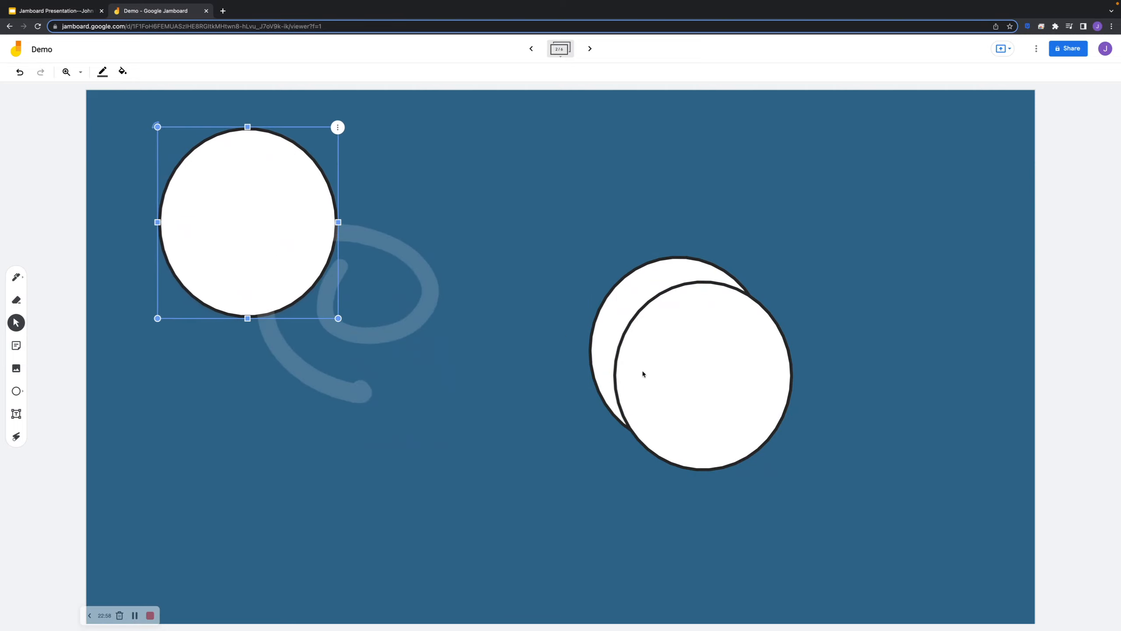
left_click_drag(643, 373, 427, 220)
Go to the blank third frame, draw a large circle near its middle and stretch it upward.
left_click(590, 49)
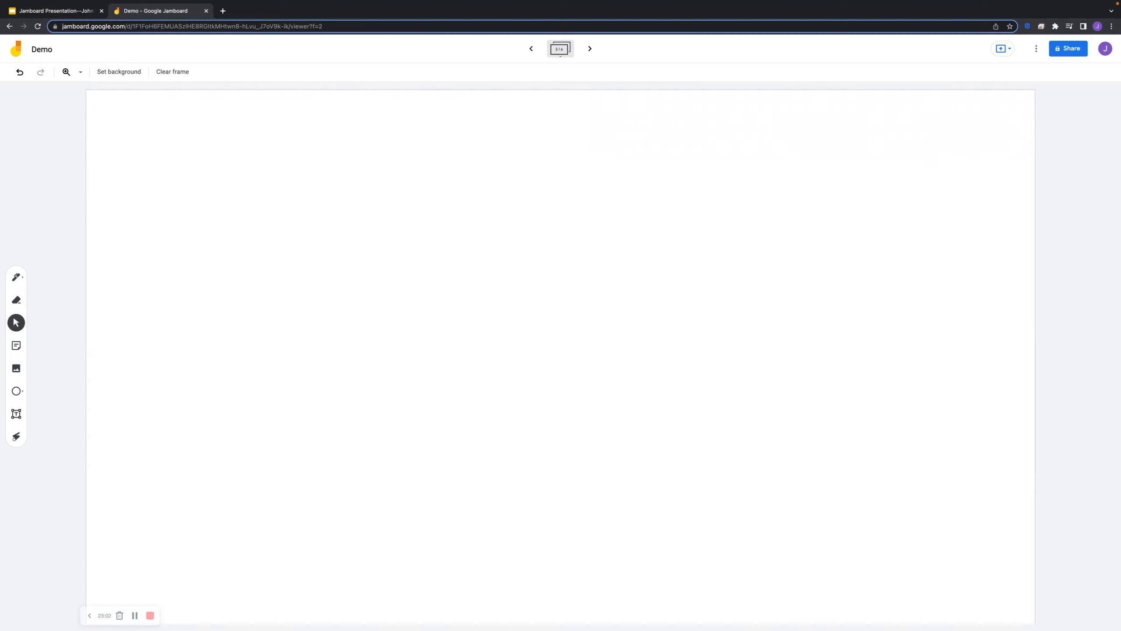
left_click(24, 392)
mouse_move(365, 289)
left_mouse_down()
mouse_move(483, 392)
mouse_move(667, 500)
left_mouse_up()
left_click_drag(516, 286, 516, 213)
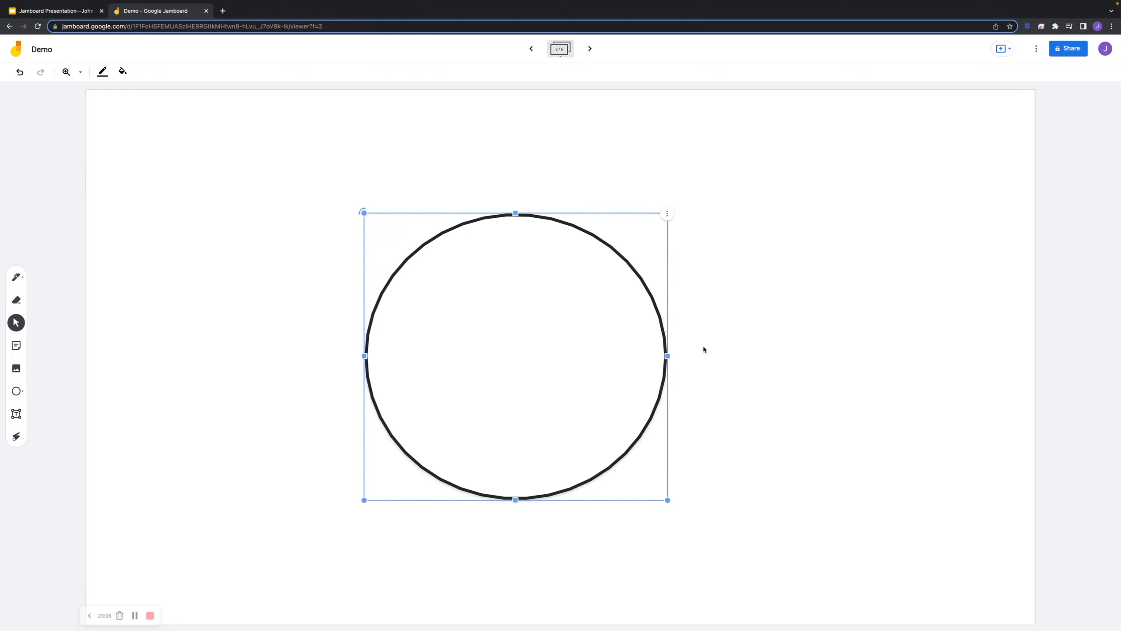
Draw a tall triangle to the left of the large circle.
left_click(22, 391)
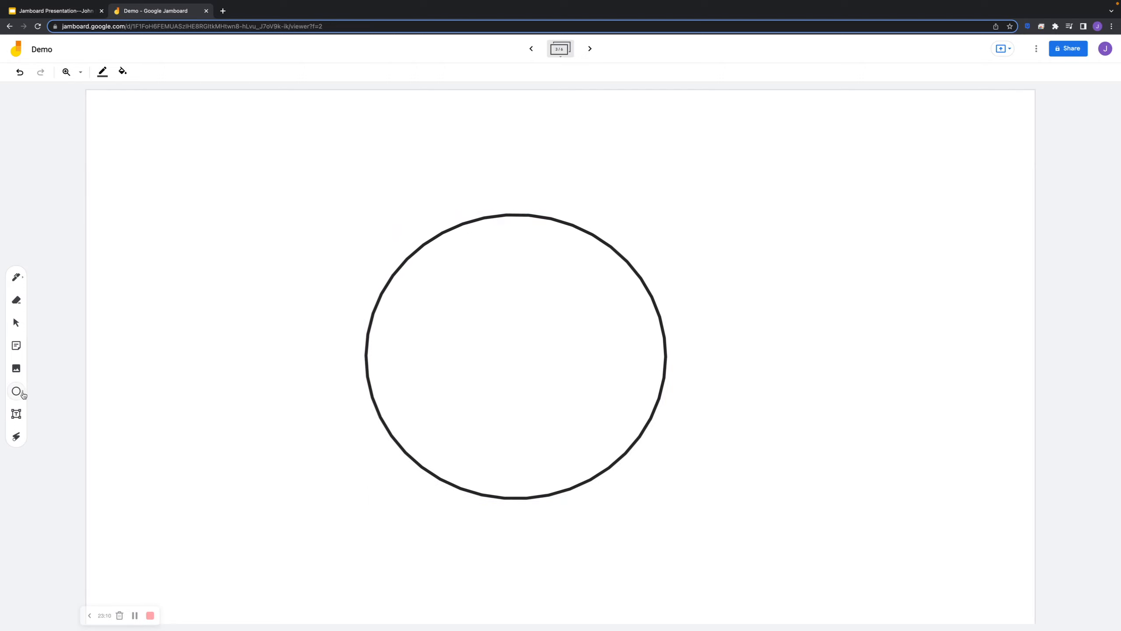
left_click(22, 394)
left_click(83, 391)
left_click_drag(186, 242, 329, 438)
Draw a long right-pointing arrow shape above the triangle and the circle.
left_click(23, 393)
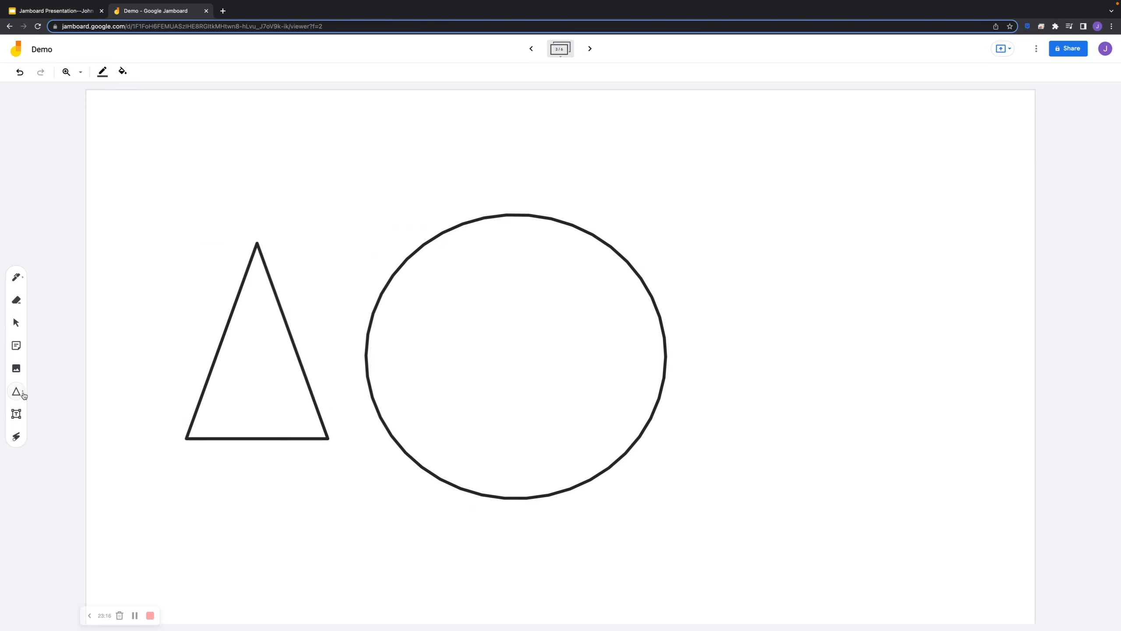
left_click(23, 393)
left_click(105, 412)
left_click_drag(224, 145, 560, 231)
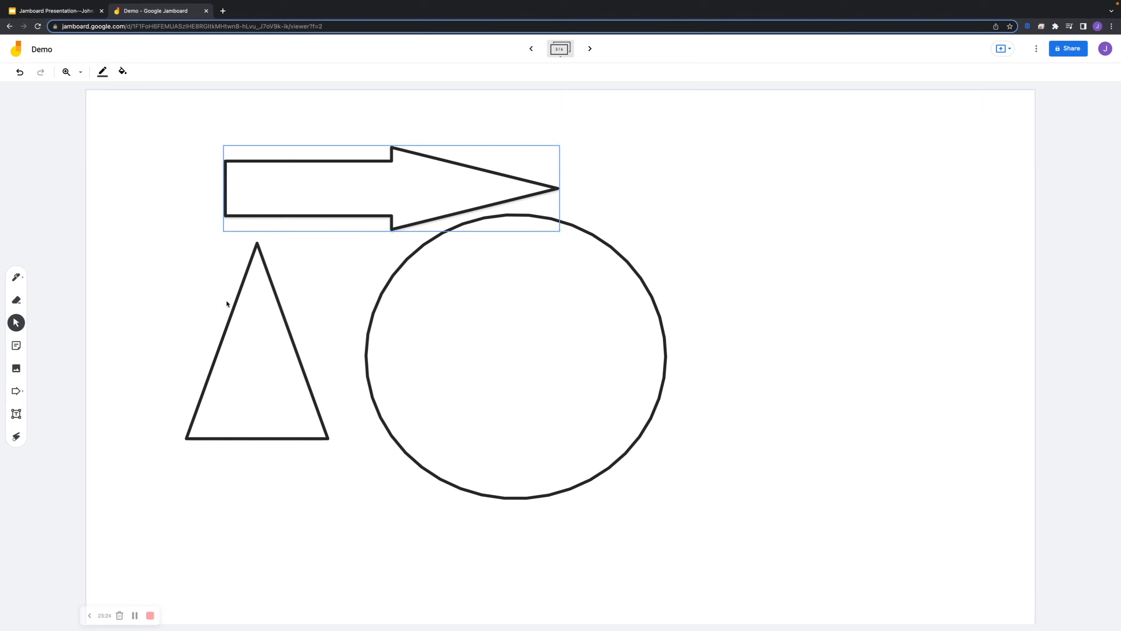
Draw a wide half circle to the right of the large circle.
left_click(21, 392)
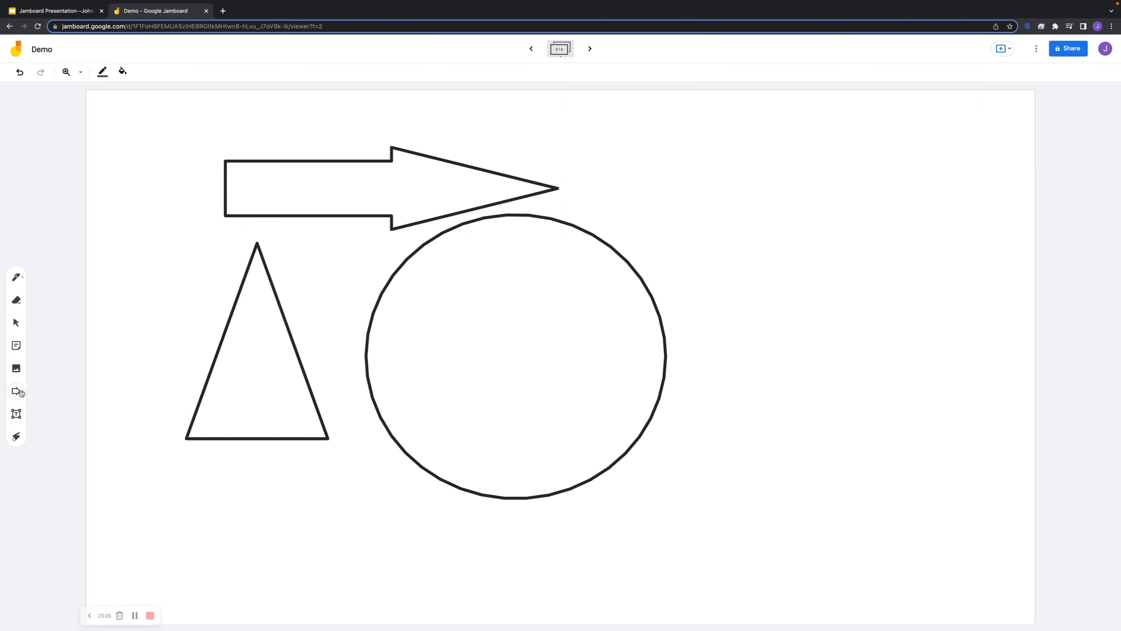
left_click(21, 391)
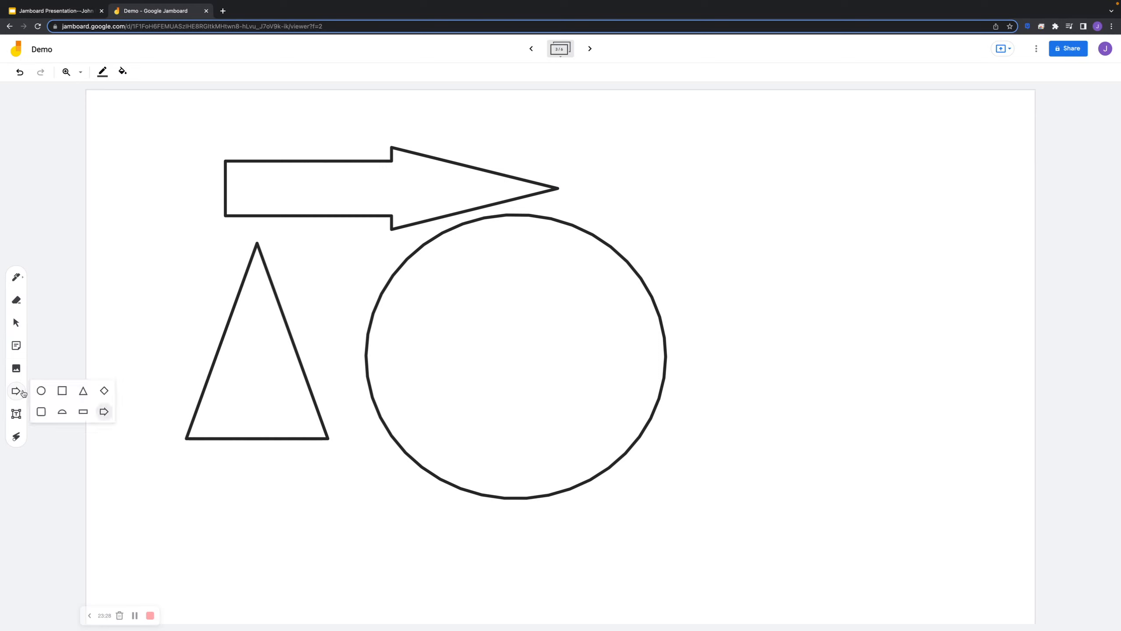
left_click(63, 411)
left_click_drag(708, 211, 988, 356)
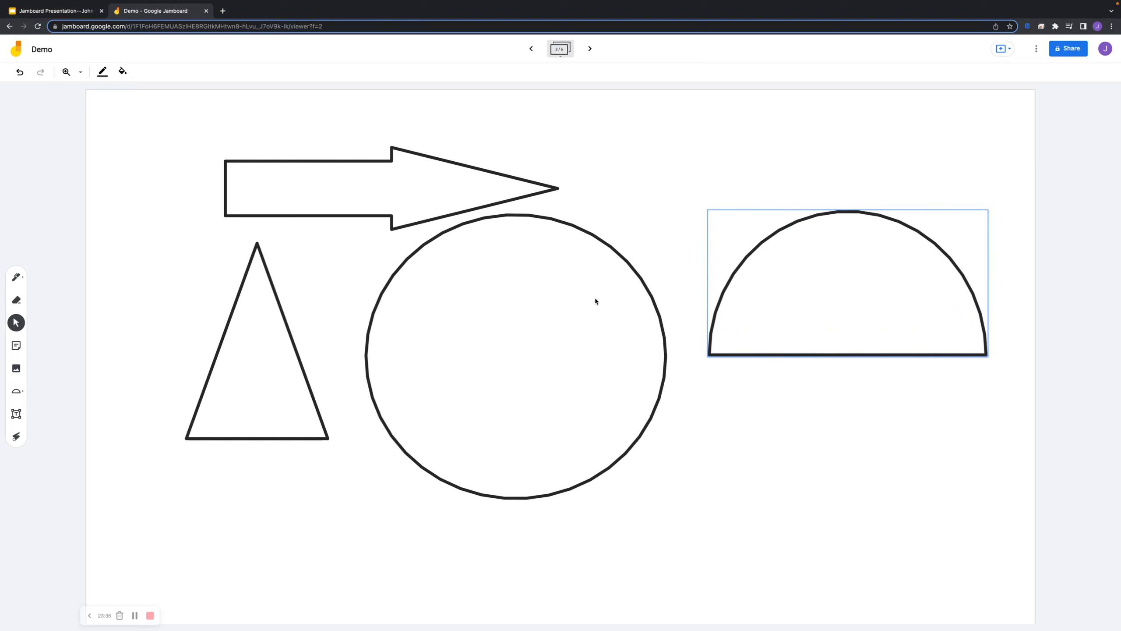
left_click(793, 356)
Add a text box inside the arrow with the text "Look here!".
left_click(16, 414)
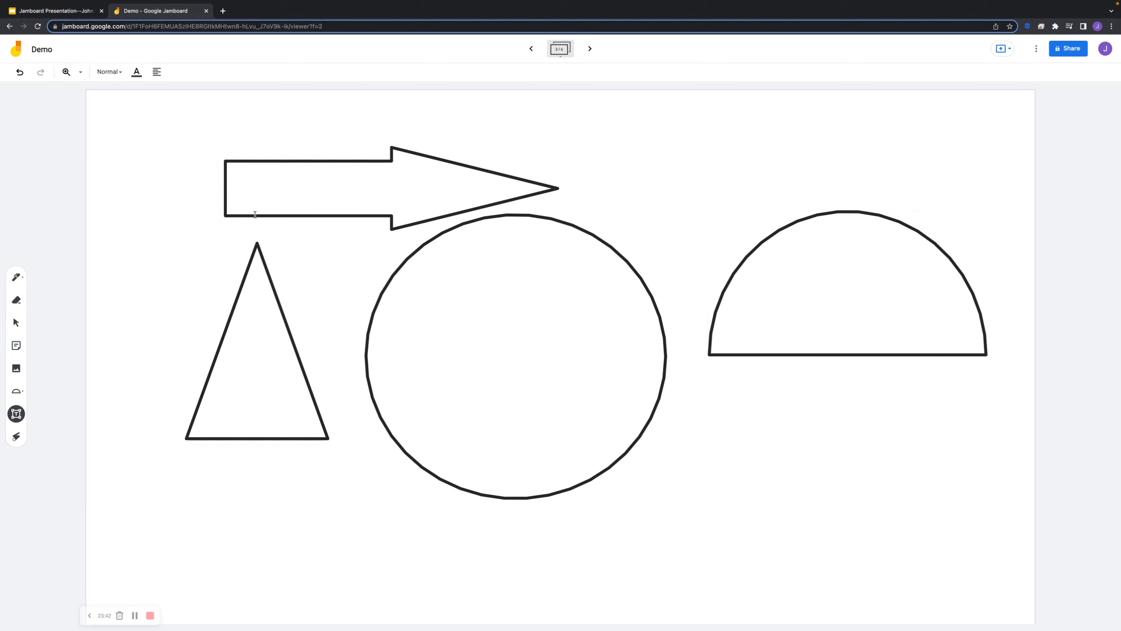
left_click(241, 189)
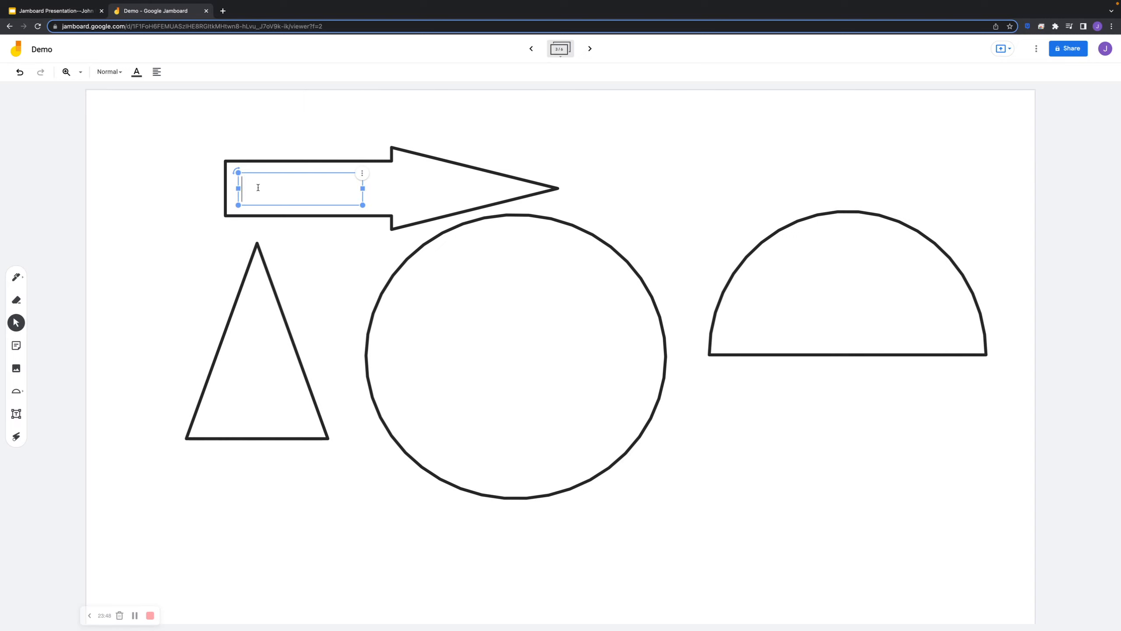
type("Lookl")
key("BackSpace")
type("her")
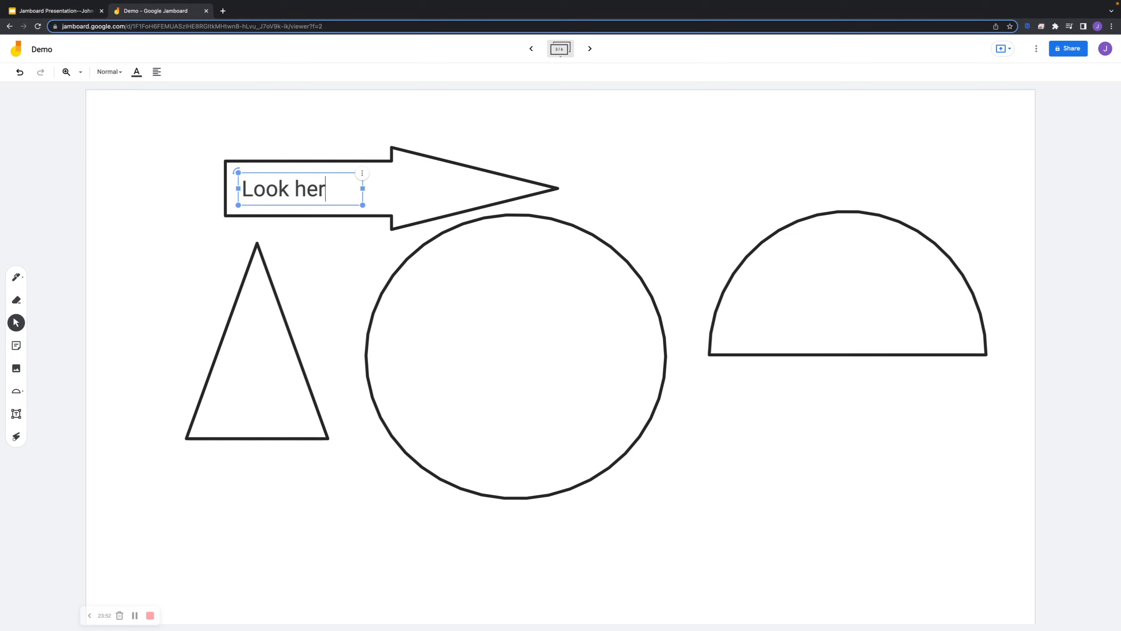
type("e!")
Try the Title, Display, Normal and Caption text styles on "Look here!" and return it to Normal.
left_click(108, 71)
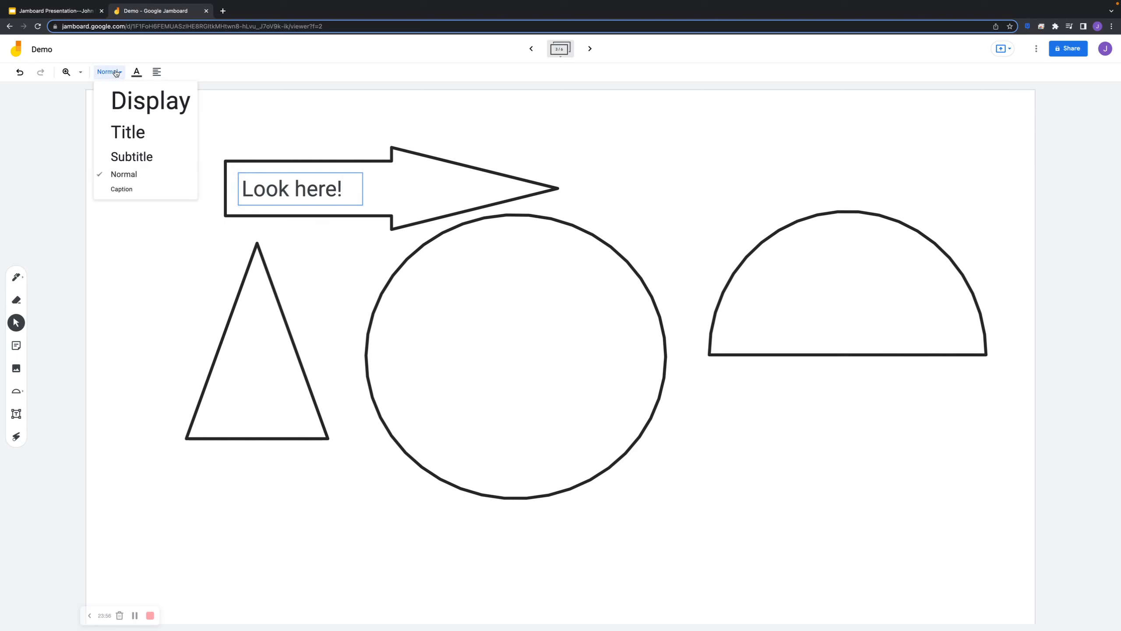
left_click(128, 130)
left_click(105, 72)
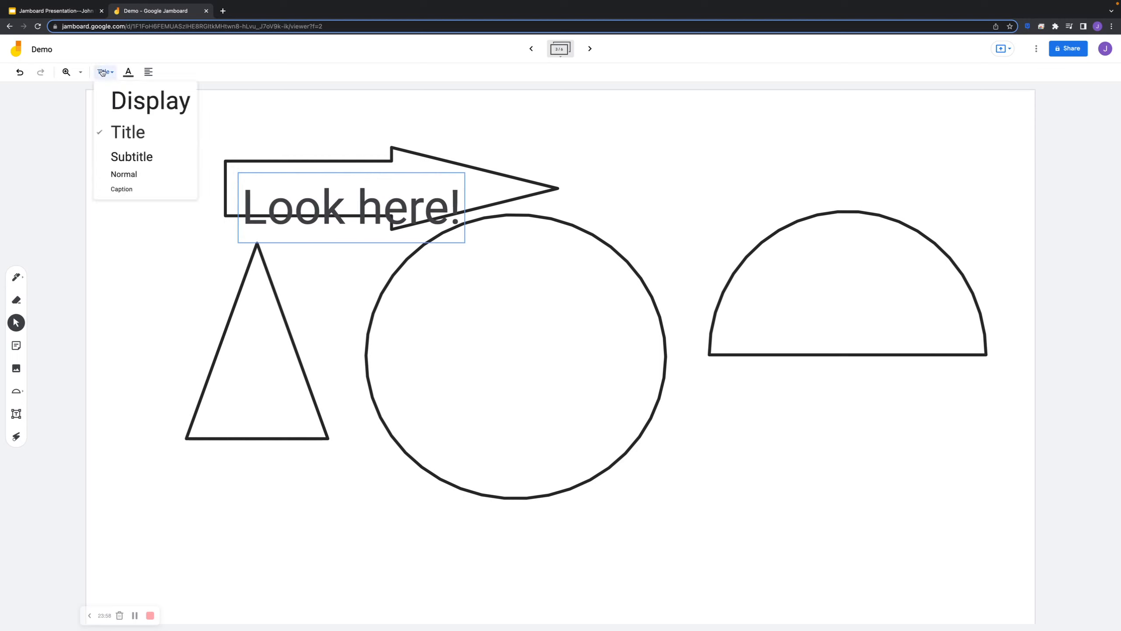
left_click(114, 99)
left_click(108, 71)
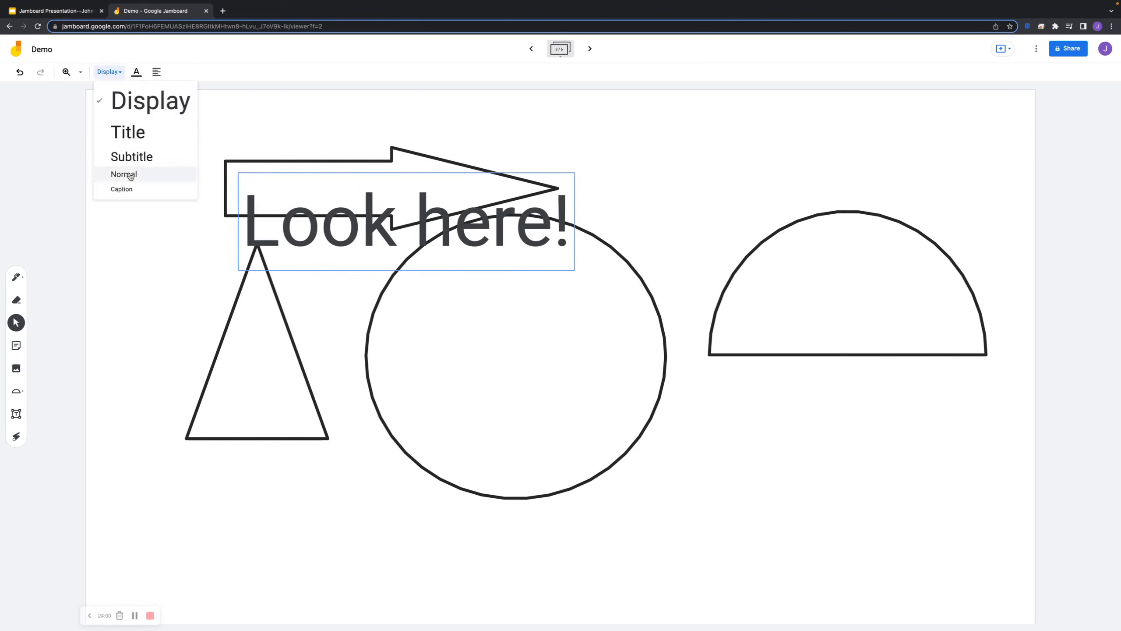
left_click(134, 178)
left_click(107, 71)
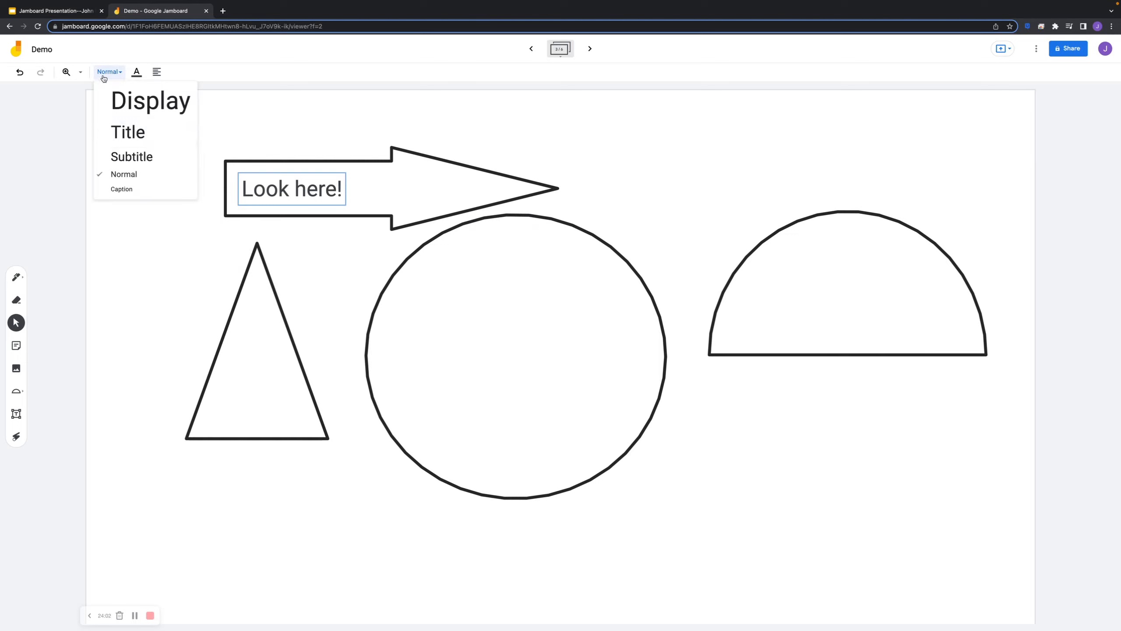
left_click(115, 189)
left_click(108, 71)
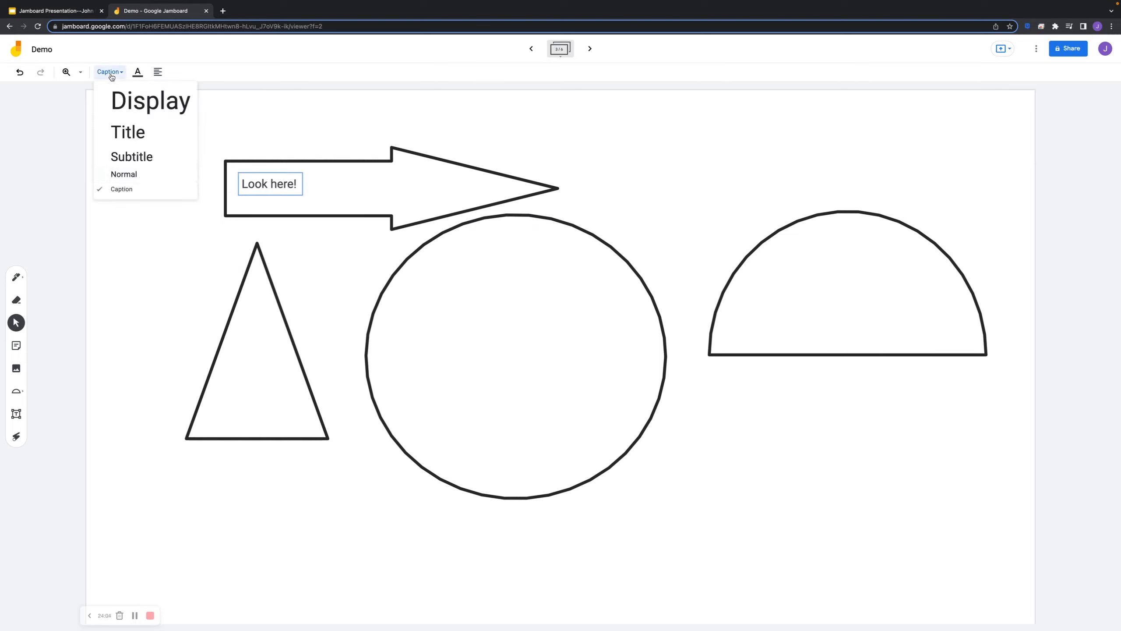
left_click(134, 176)
Try red, teal and green for the "Look here!" text and finish by colouring it yellow.
left_click(136, 72)
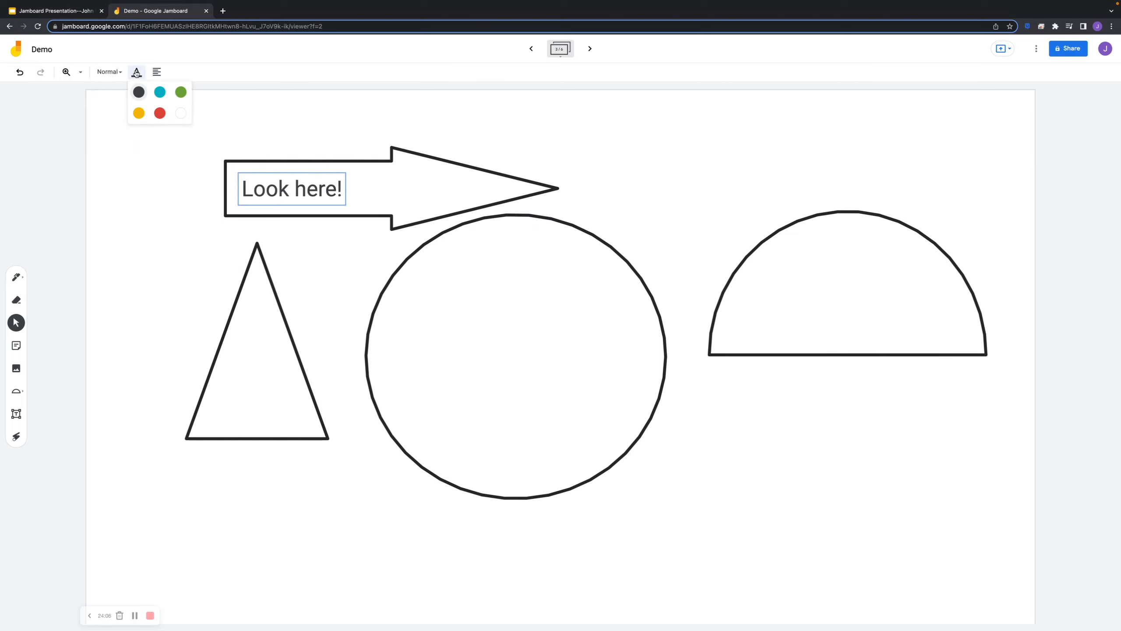
left_click(157, 116)
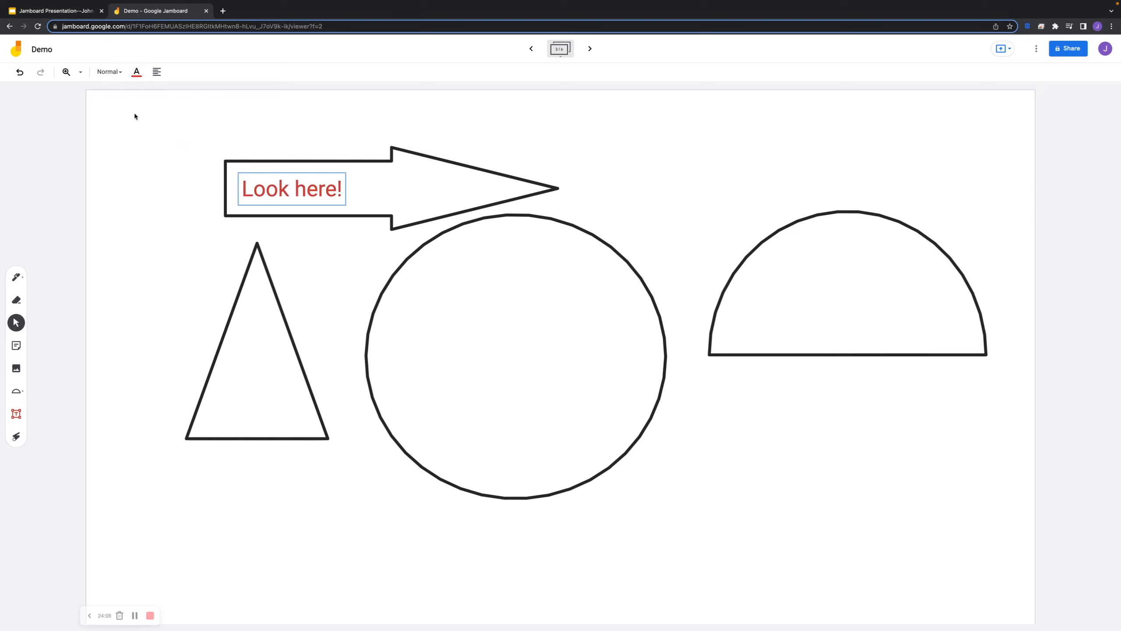
left_click(136, 72)
left_click(159, 92)
left_click(130, 72)
left_click(181, 93)
left_click(136, 72)
left_click(139, 113)
Try centre alignment on the "Look here!" text and finish by aligning it right.
left_click(158, 72)
left_click(178, 93)
left_click(155, 72)
left_click(200, 92)
left_click(156, 71)
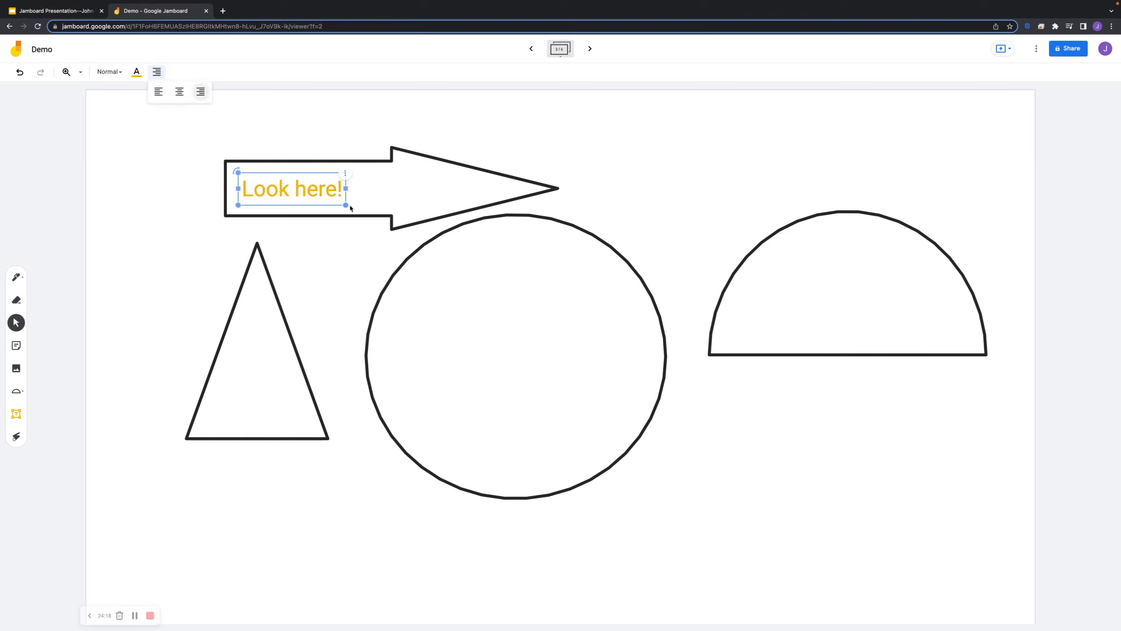
Enlarge the "Look here!" text box to more than five times its width and add a second line reading "Right Now".
left_click_drag(346, 205, 821, 302)
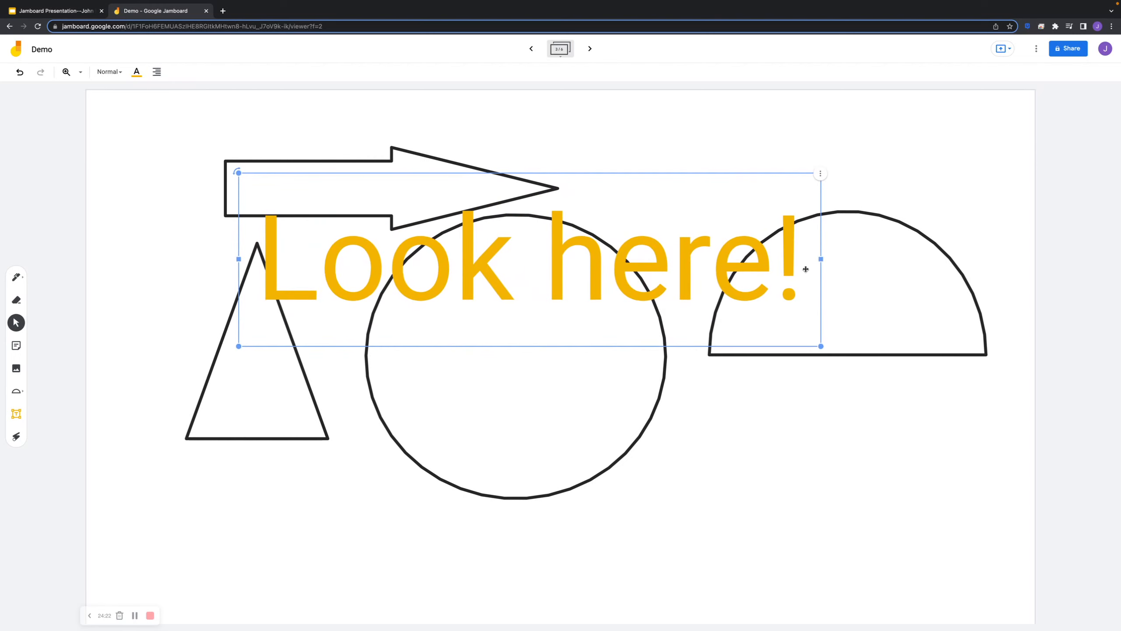
left_click(790, 271)
key("Return")
type("Rig")
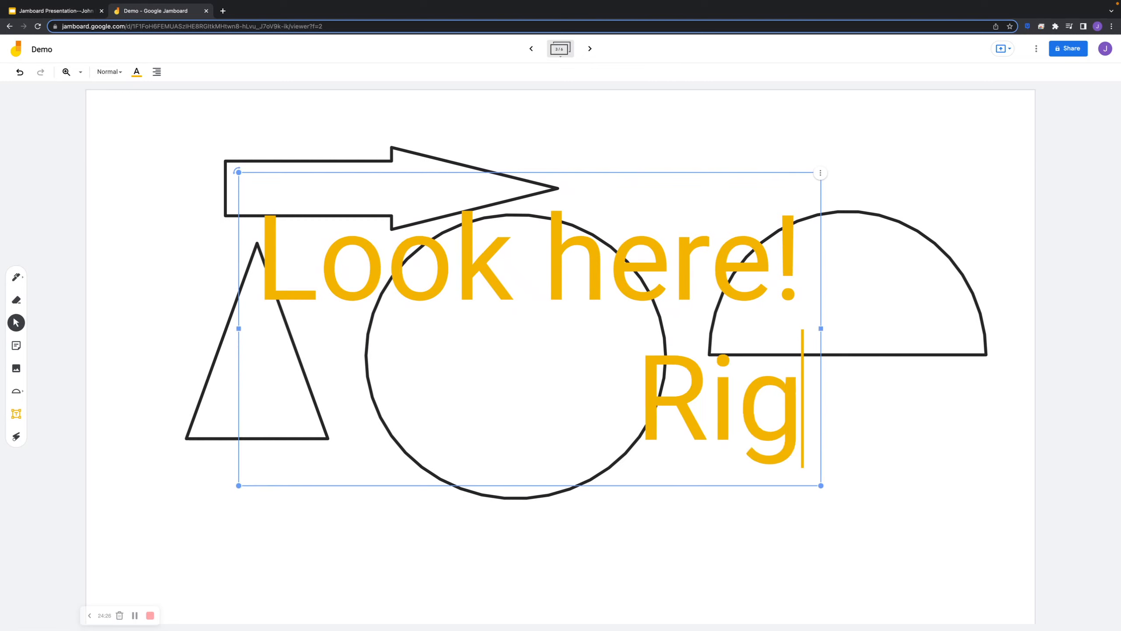
type("ht Now")
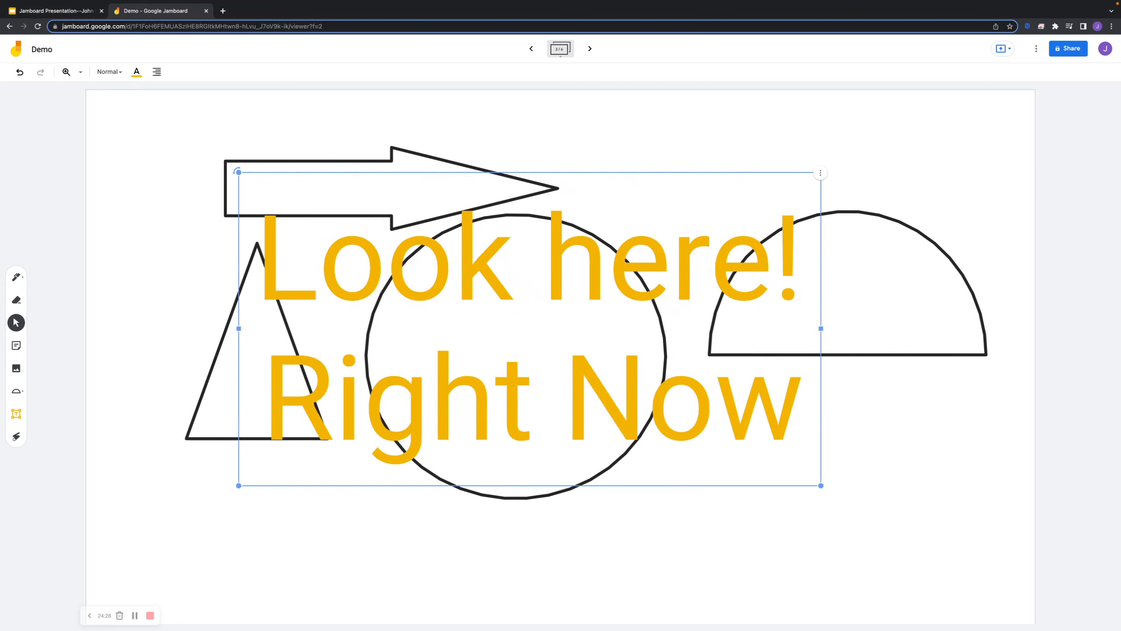
Shrink the two-line text box to about a third of its width, keeping its upper-left corner in the arrow.
left_click_drag(821, 485, 517, 322)
left_click_drag(529, 277, 450, 244)
left_click(457, 249)
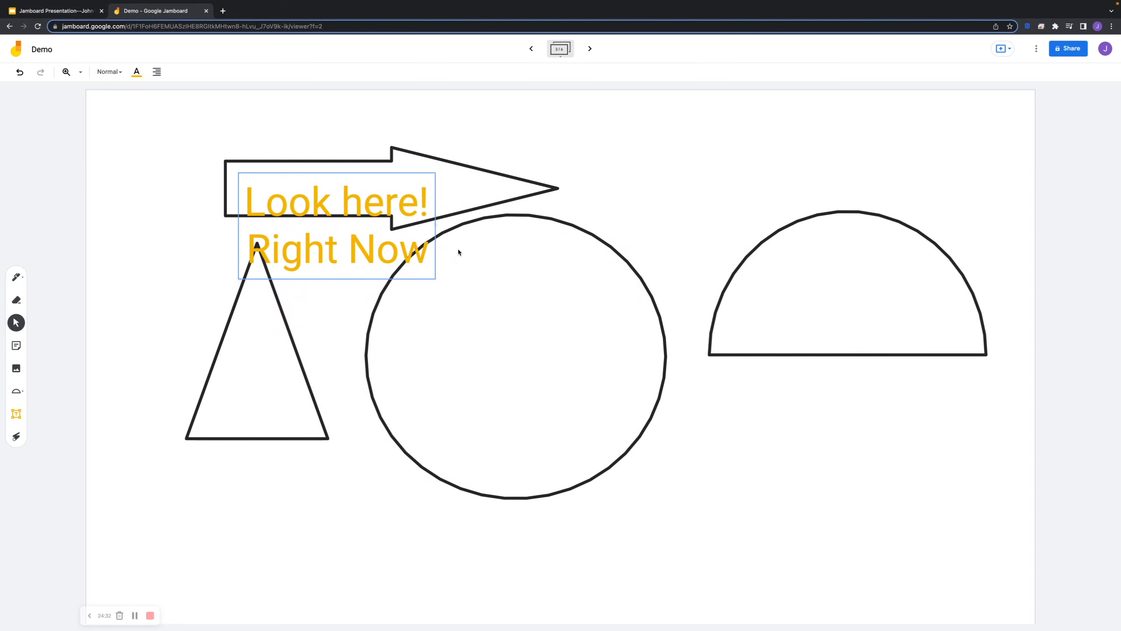
Go back to the blue second frame and add the centre-aligned text "Circle" inside the upper middle circle.
left_click(532, 49)
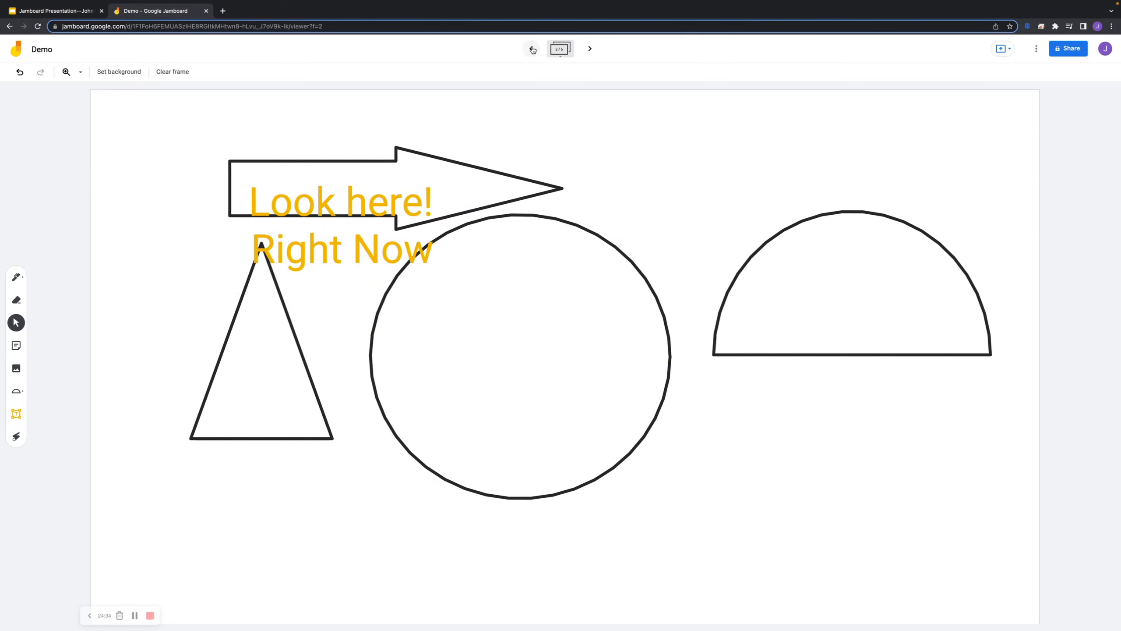
left_click(531, 49)
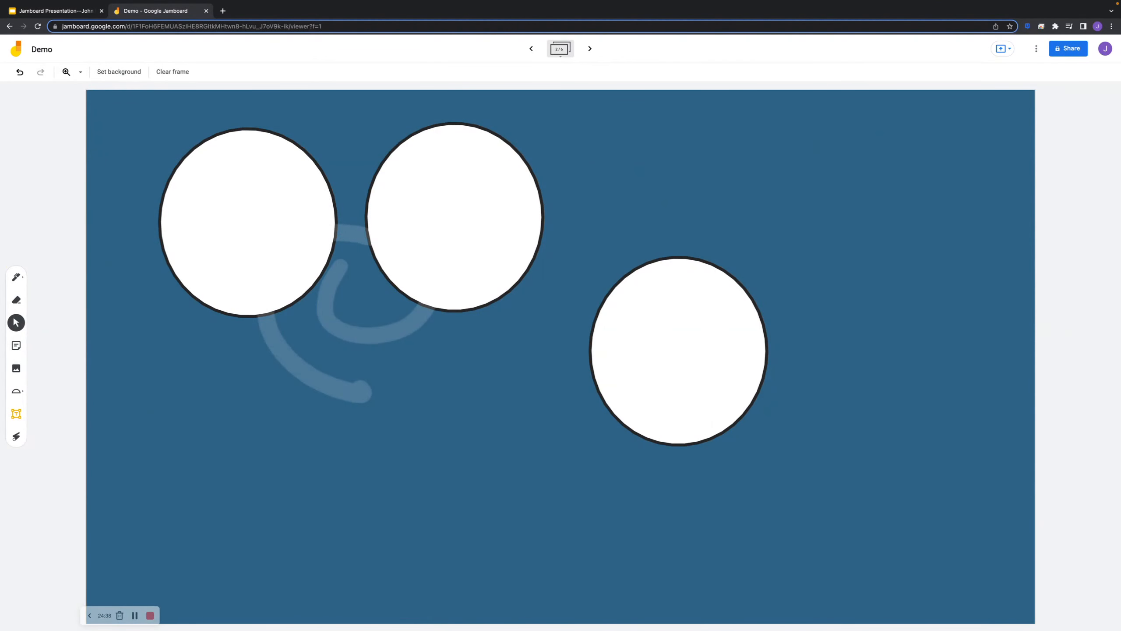
left_click(17, 414)
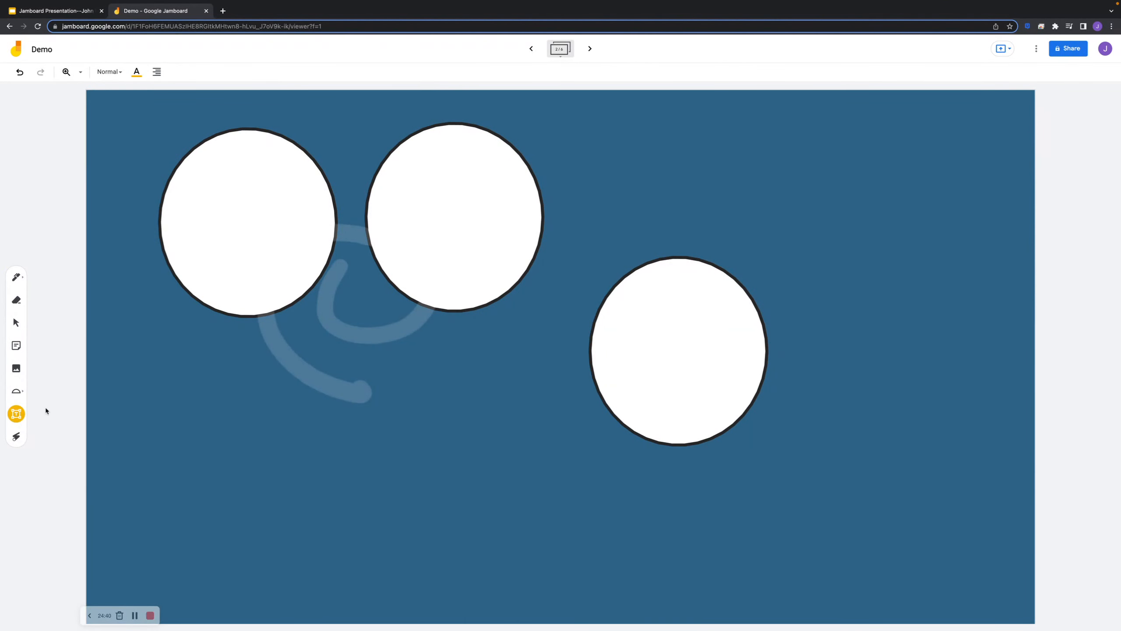
left_click(407, 185)
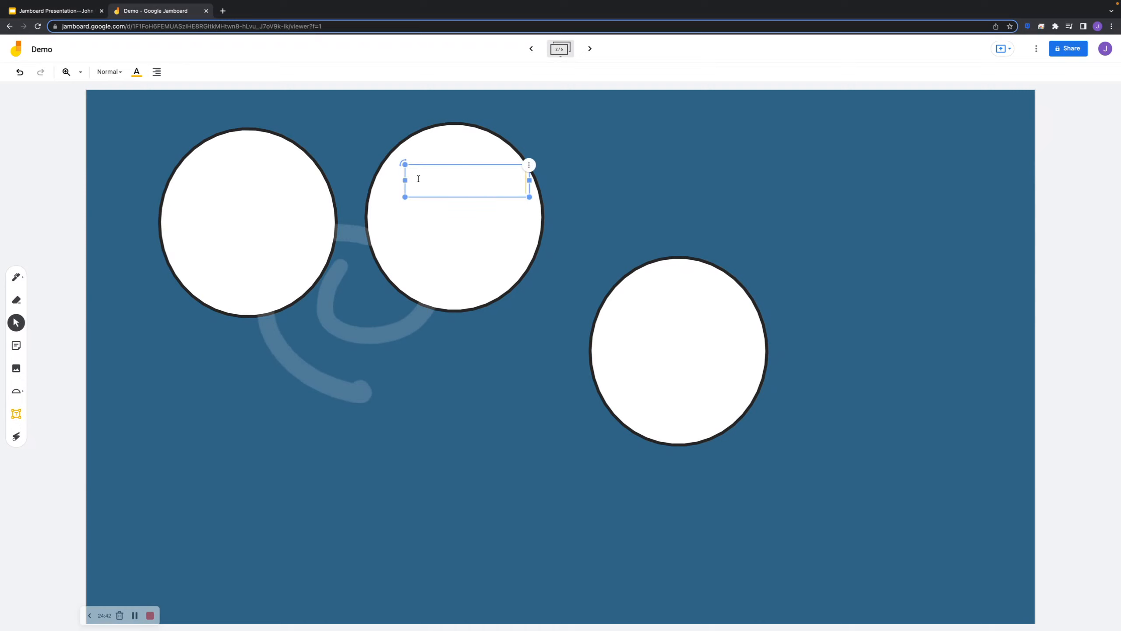
left_click(157, 71)
left_click(180, 91)
left_click(448, 191)
left_click(458, 179)
type("Circle")
Move the "Circle" text box down and slightly left to the centre of its circle.
left_click(16, 323)
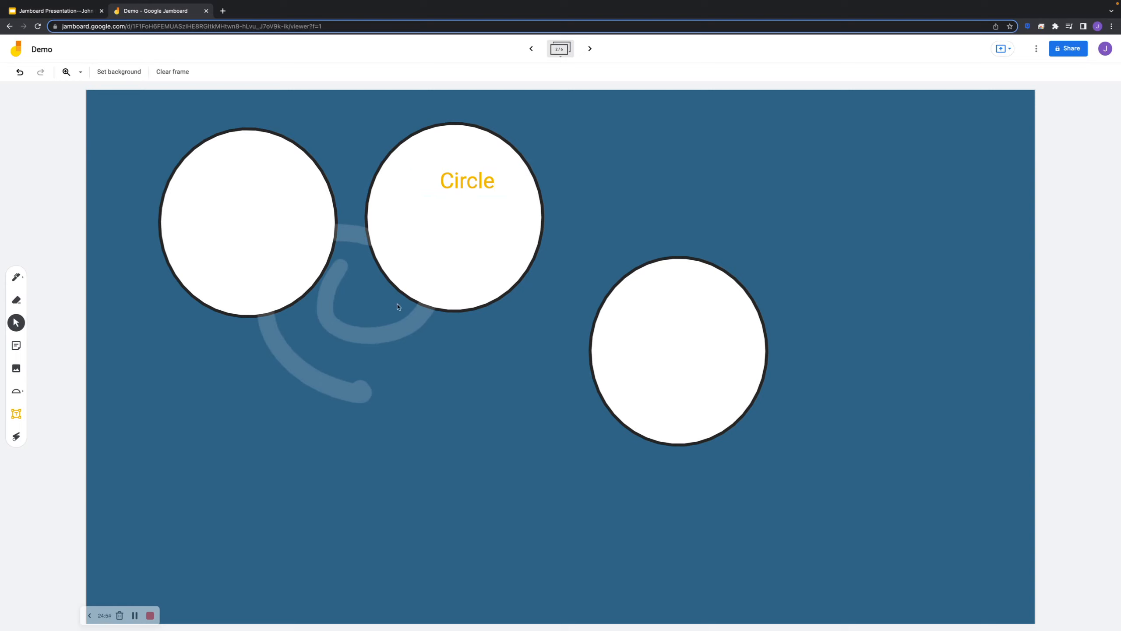
left_click(451, 171)
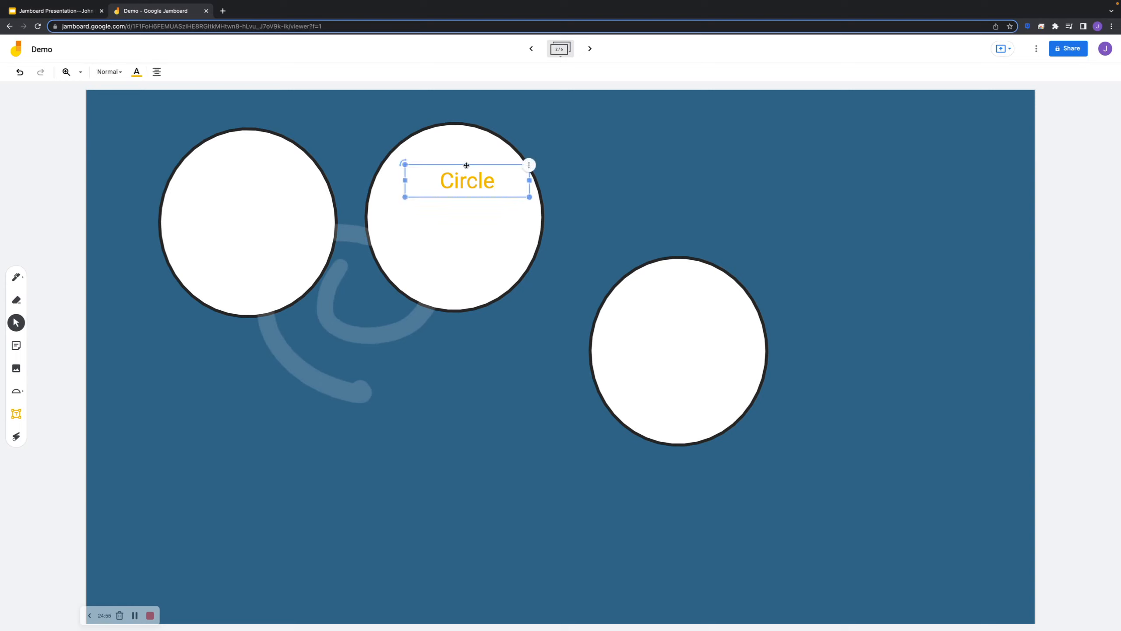
left_click_drag(464, 165, 451, 202)
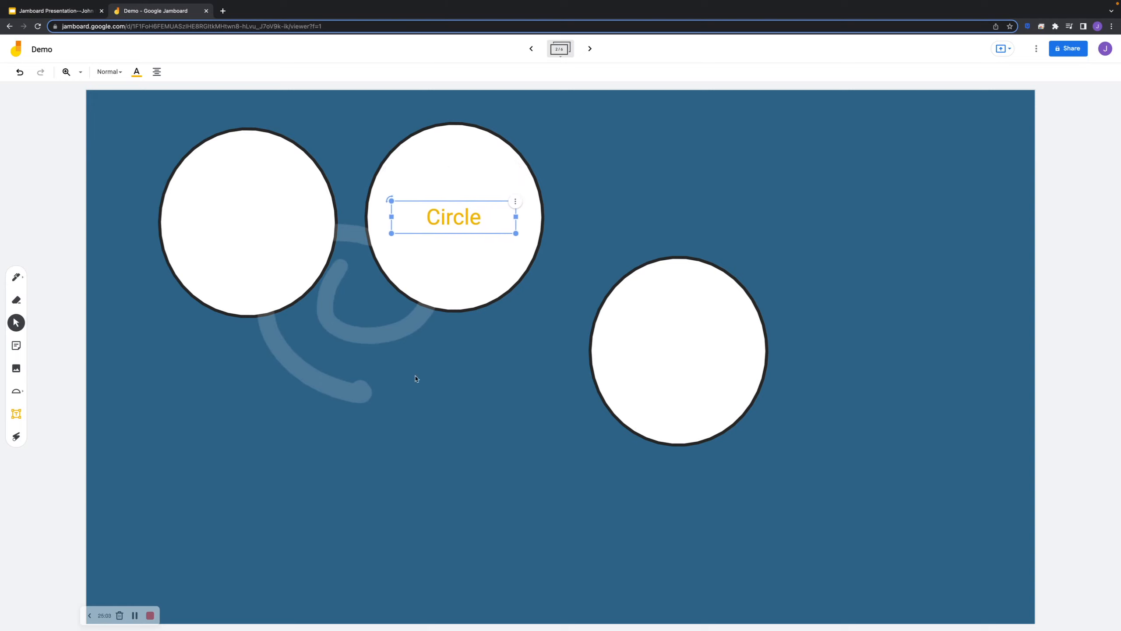
Trace two laser strokes among the circles on the blue frame and go back to the first frame.
left_click(15, 437)
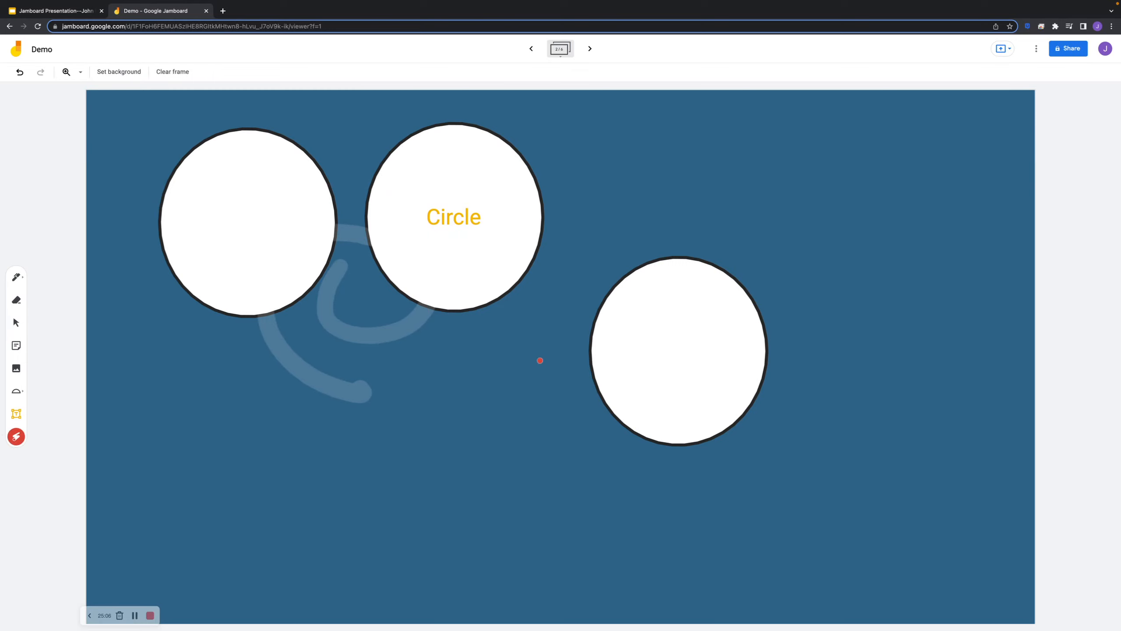
mouse_move(476, 336)
left_mouse_down()
mouse_move(501, 243)
mouse_move(942, 153)
left_mouse_up()
mouse_move(648, 132)
left_mouse_down()
mouse_move(527, 296)
mouse_move(352, 254)
mouse_move(330, 204)
mouse_move(433, 154)
mouse_move(623, 240)
mouse_move(558, 343)
left_mouse_up()
left_click(530, 48)
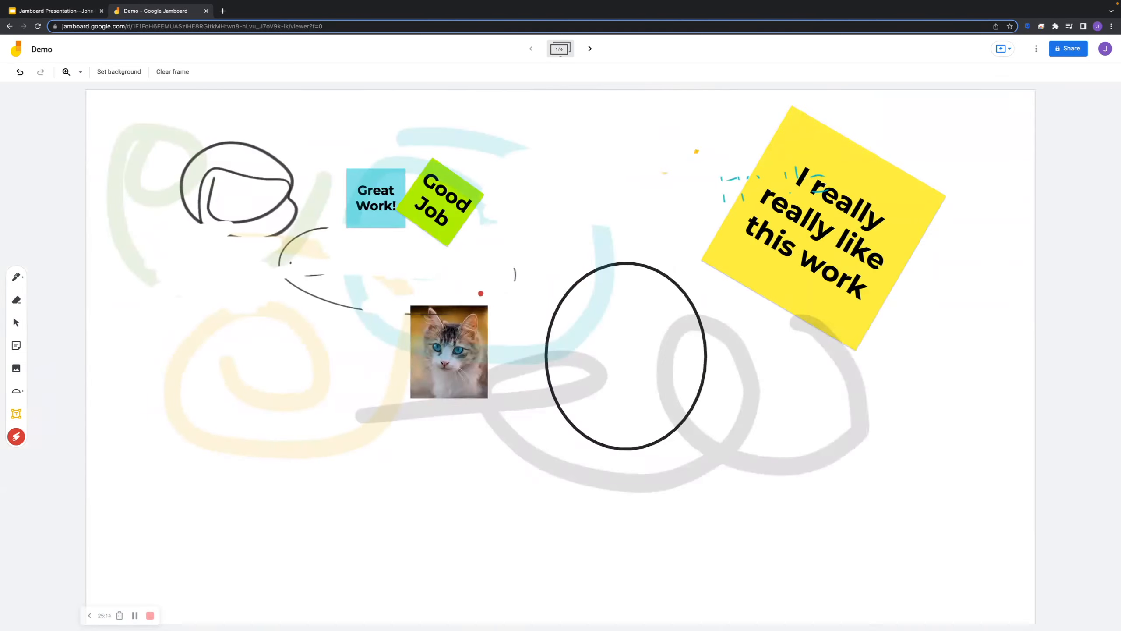
Trace laser strokes on the first frame around the cat image, inside the large circle, and around the yellow and green sticky notes.
mouse_move(420, 293)
left_mouse_down()
mouse_move(587, 397)
mouse_move(397, 424)
mouse_move(375, 398)
mouse_move(468, 451)
left_mouse_up()
mouse_move(326, 172)
left_mouse_down()
mouse_move(353, 241)
mouse_move(410, 186)
mouse_move(311, 170)
left_mouse_up()
mouse_move(616, 340)
left_mouse_down()
mouse_move(636, 329)
mouse_move(650, 364)
left_mouse_up()
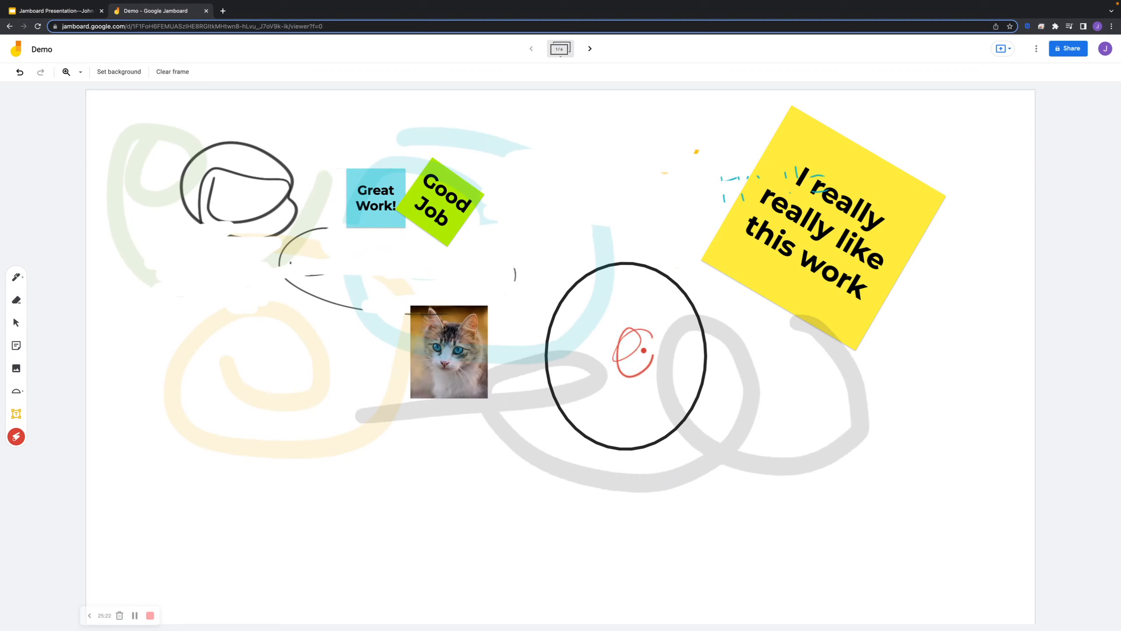
mouse_move(843, 154)
left_mouse_down()
mouse_move(769, 198)
mouse_move(933, 184)
left_mouse_up()
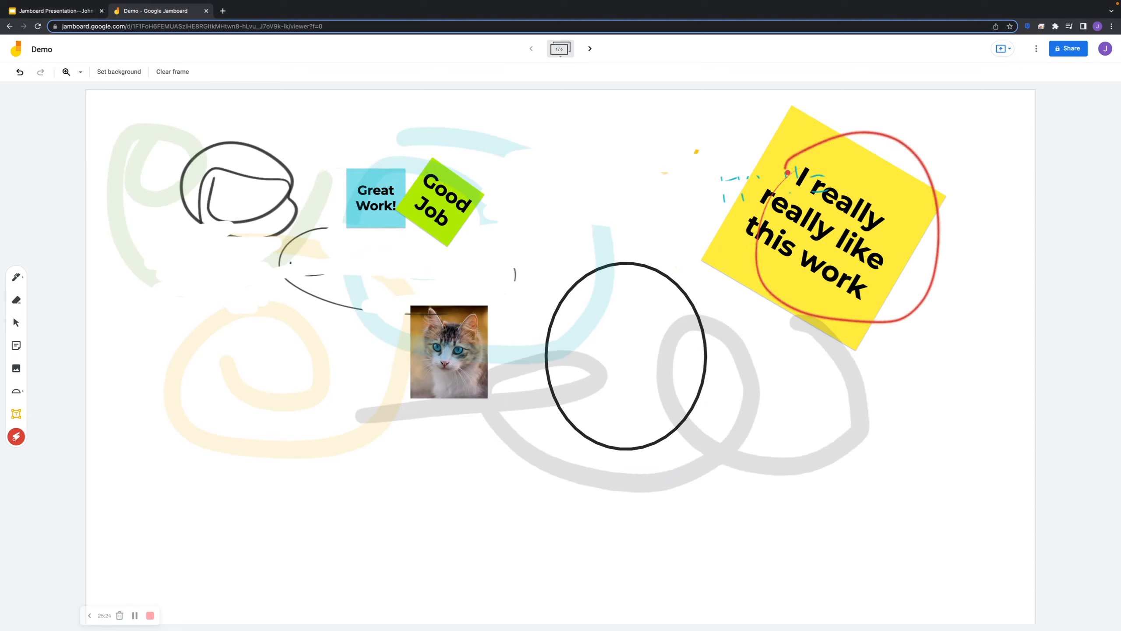
left_click_drag(435, 166, 383, 218)
left_click_drag(446, 250, 415, 132)
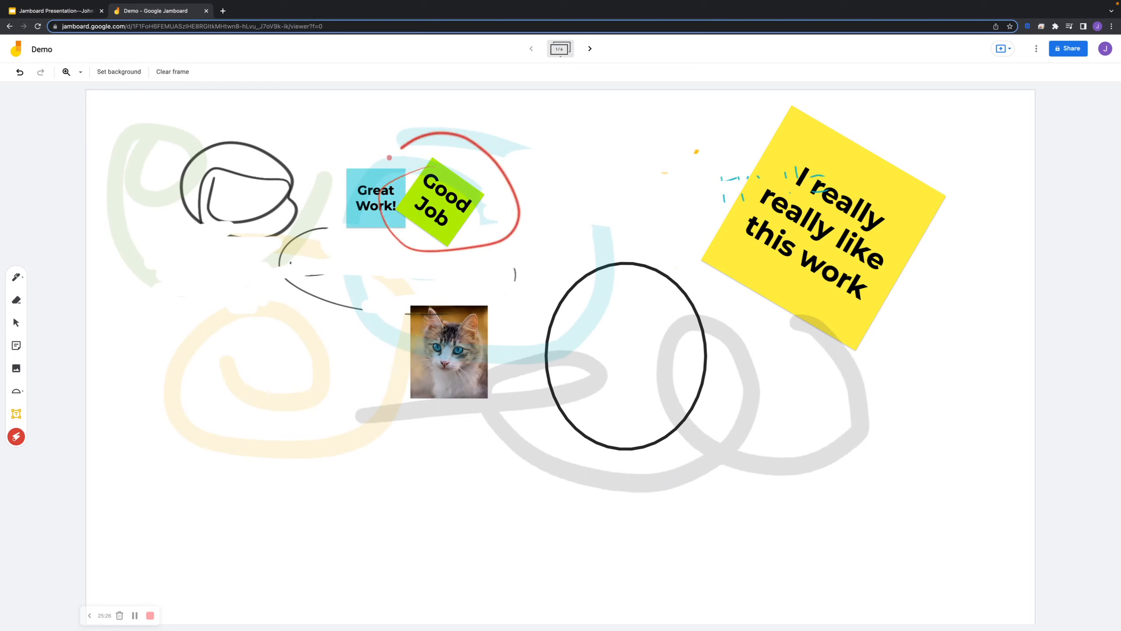
mouse_move(825, 145)
left_mouse_down()
mouse_move(736, 182)
mouse_move(863, 285)
mouse_move(851, 180)
mouse_move(727, 140)
left_mouse_up()
mouse_move(420, 453)
left_mouse_down()
mouse_move(380, 571)
mouse_move(399, 476)
mouse_move(457, 433)
left_mouse_up()
mouse_move(523, 492)
left_mouse_down()
mouse_move(351, 346)
mouse_move(344, 296)
mouse_move(382, 319)
left_mouse_up()
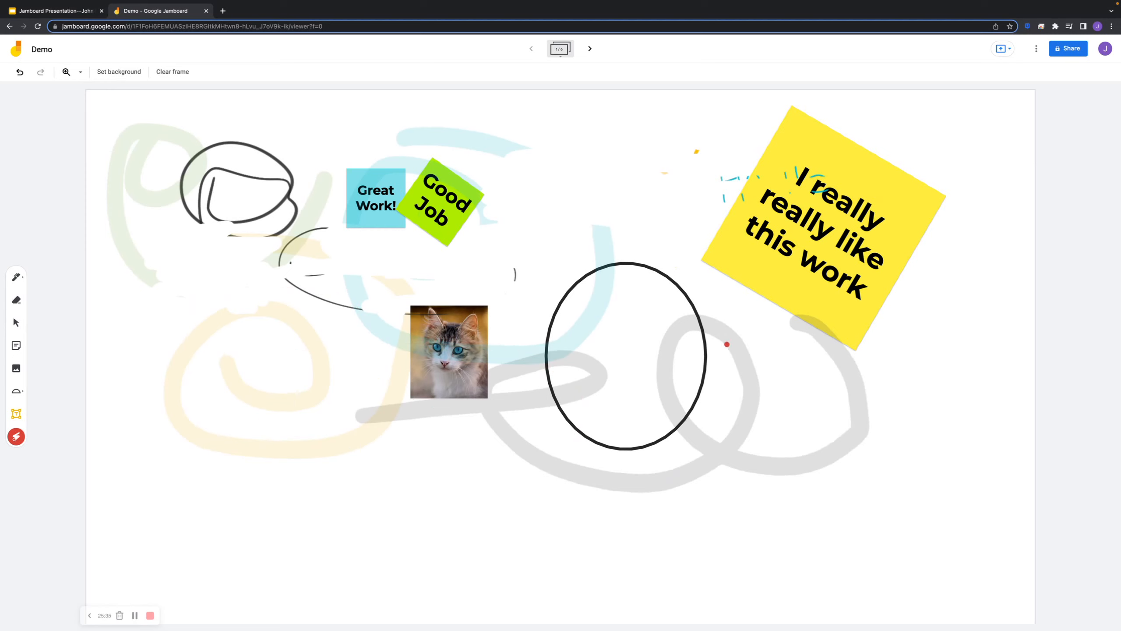
Zoom the first frame to 200% and return it to the fitted view.
left_click(66, 72)
left_click(81, 72)
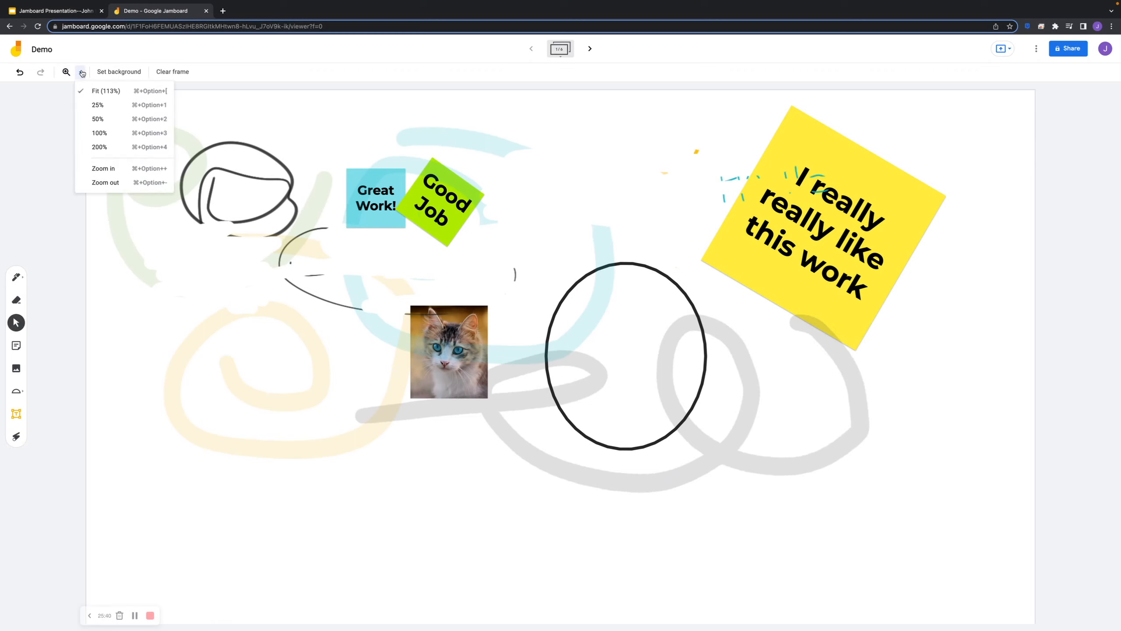
left_click(118, 148)
left_click(82, 72)
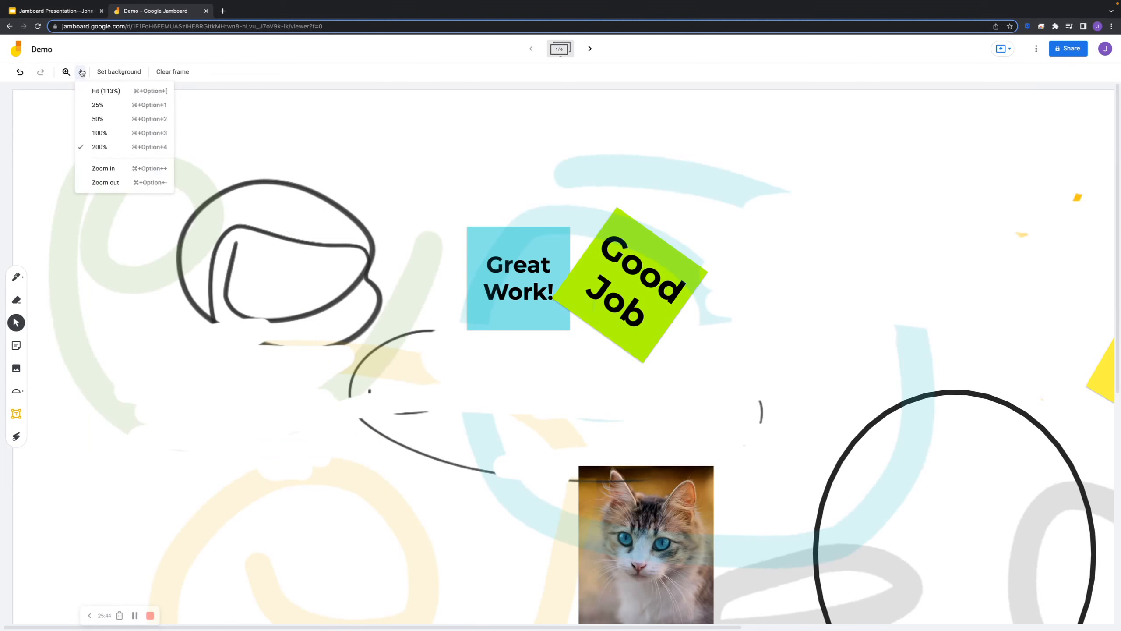
left_click(98, 92)
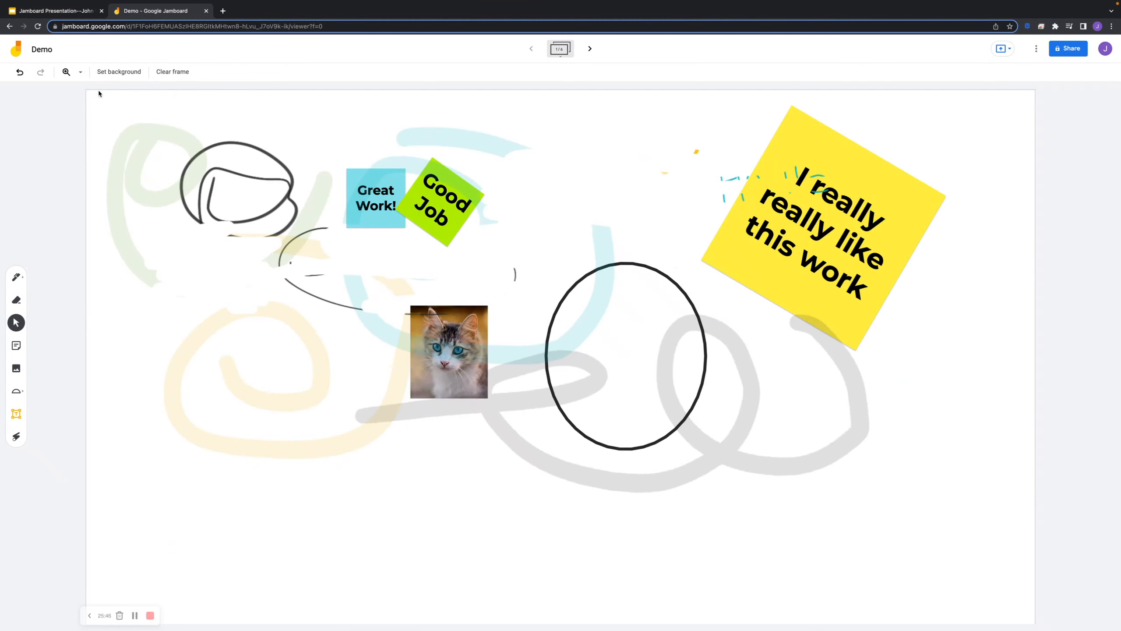
Undo the recent edits back through the text boxes and the third frame's shapes to the moving of the copied circle on the blue frame.
left_click(20, 72)
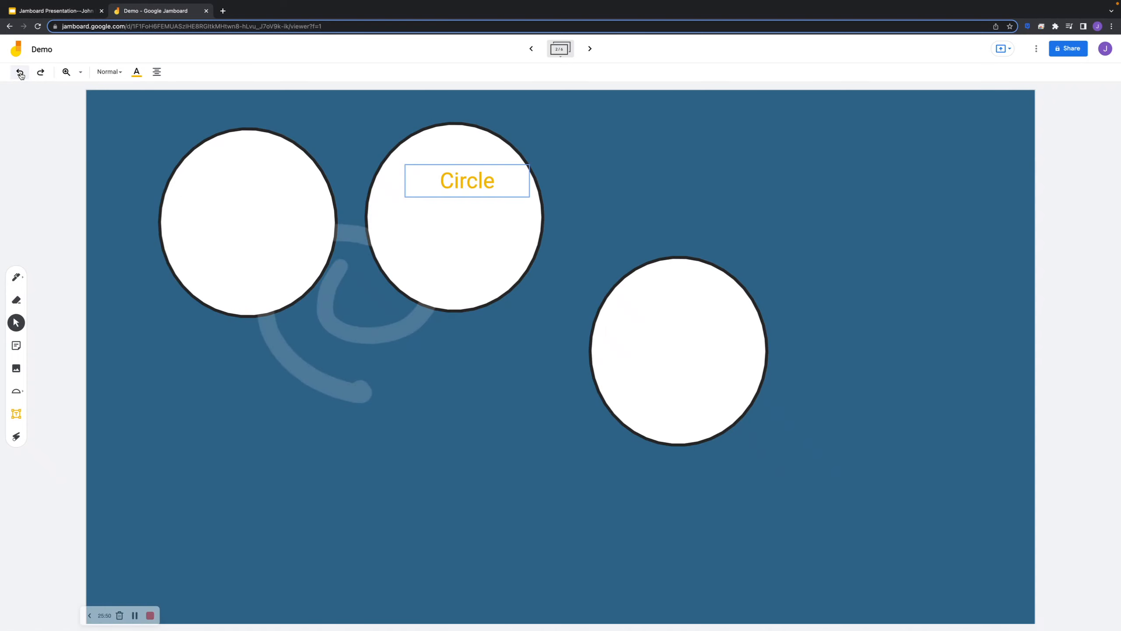
left_click(20, 74)
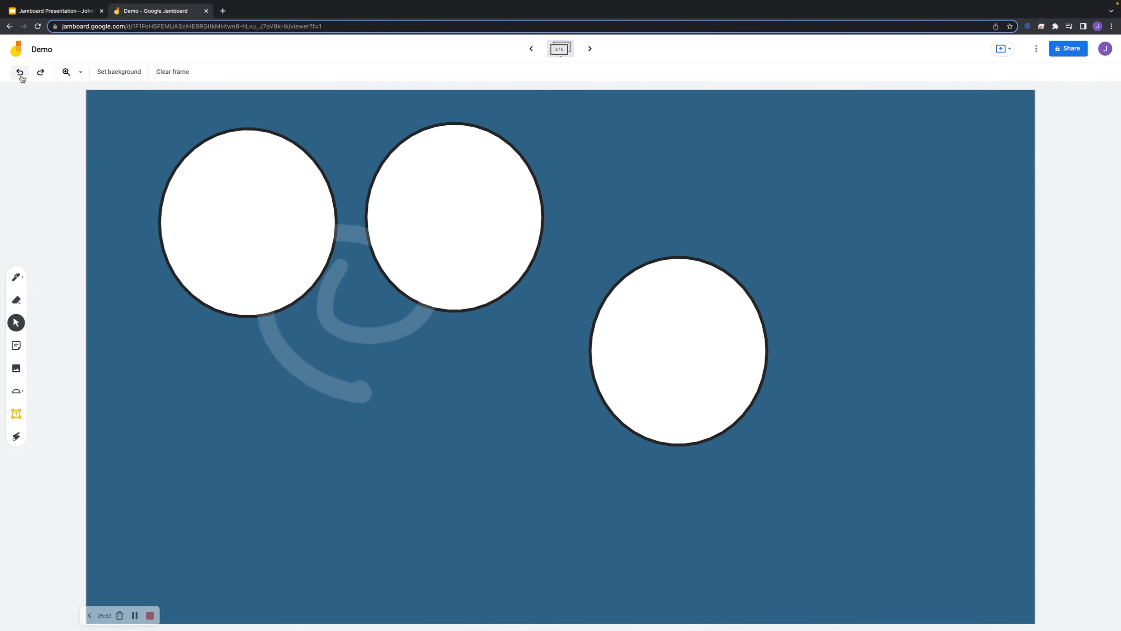
left_click(20, 74)
left_click(20, 74)
left_click(21, 74)
left_click(20, 74)
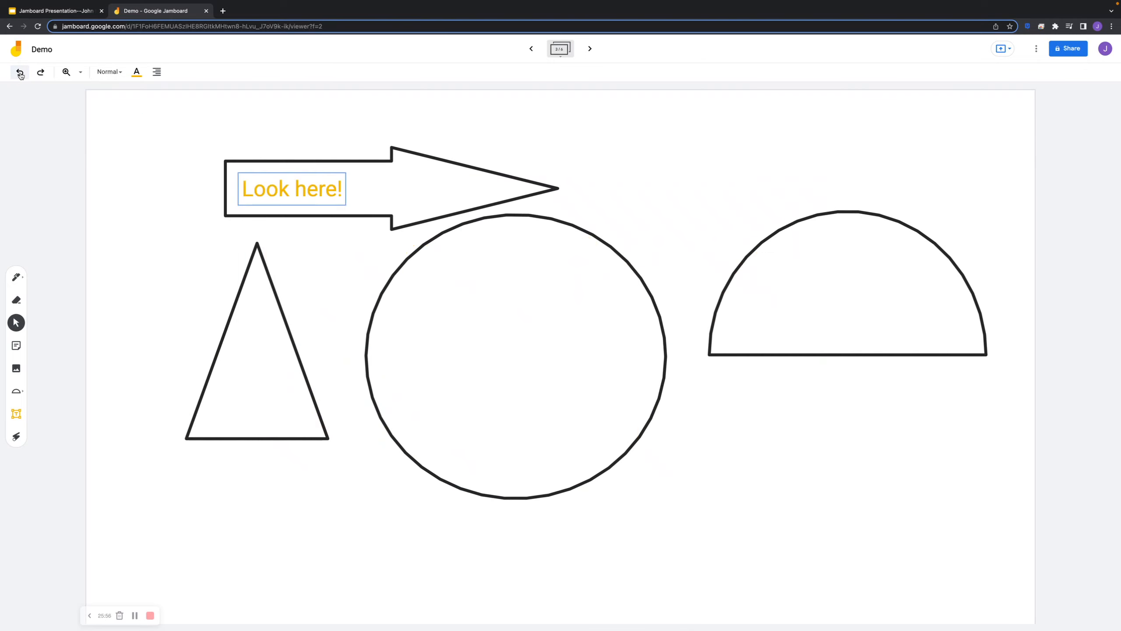
left_click(20, 74)
left_click(20, 74)
left_click(20, 74)
left_click(20, 74)
left_click(20, 74)
left_click(20, 74)
left_click(20, 74)
left_click(20, 74)
left_click(20, 74)
left_click(20, 74)
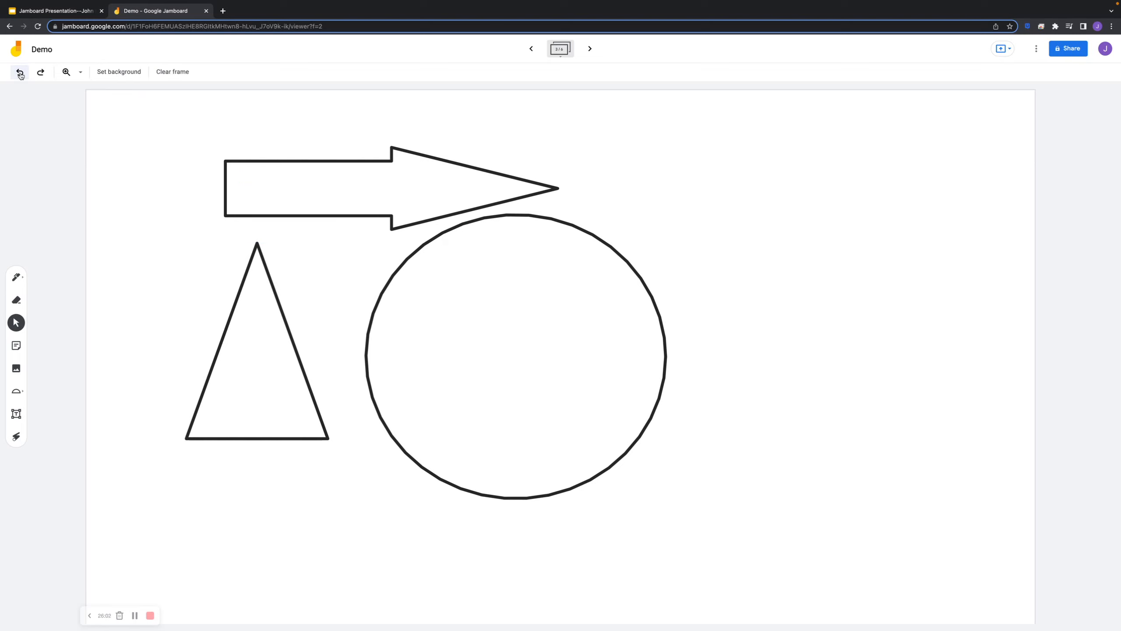
left_click(20, 74)
left_click(20, 74)
left_click(20, 74)
left_click(20, 74)
left_click(21, 74)
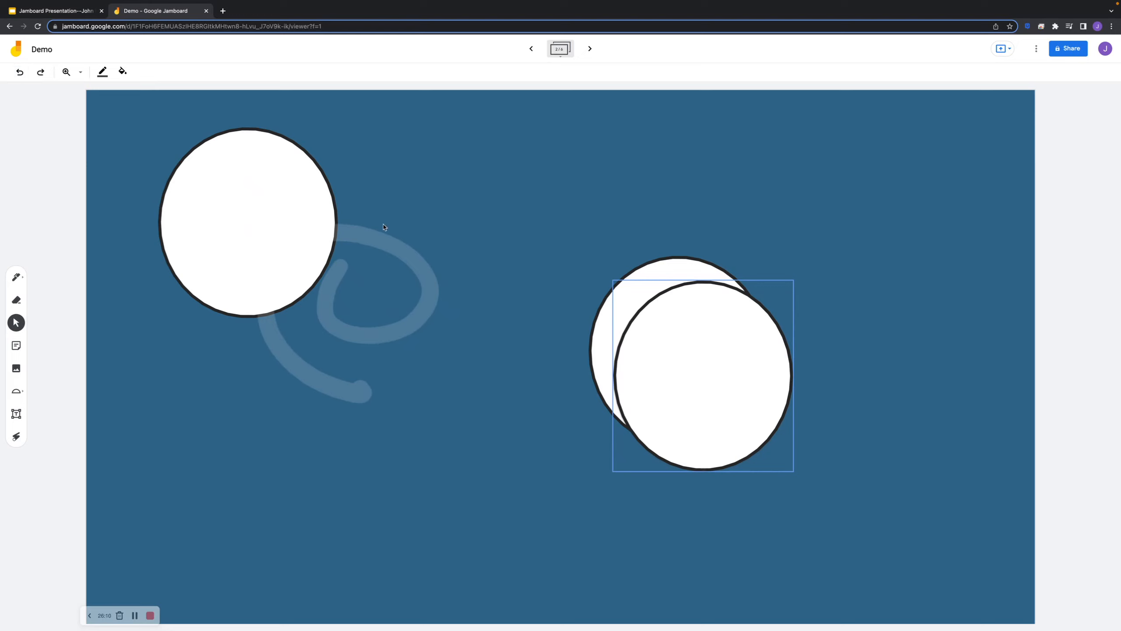
Switch to the Google Slides presentation and go through the Practical Uses slides to the filled-in Documentary Storyboarding example, leaving the slideshow there.
left_click(54, 9)
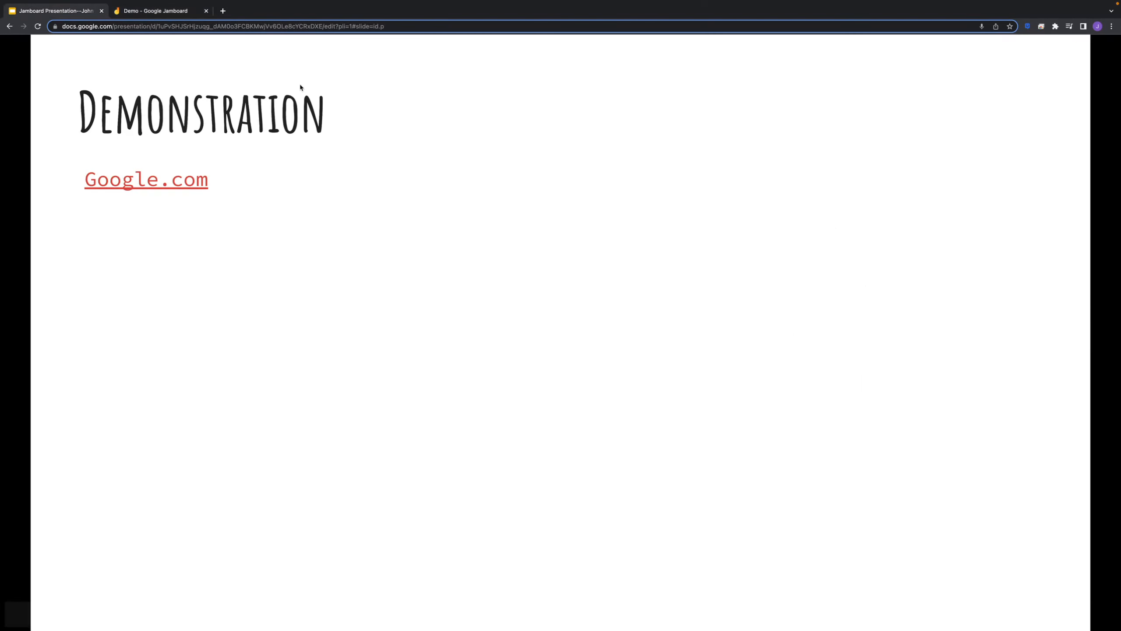
left_click(389, 326)
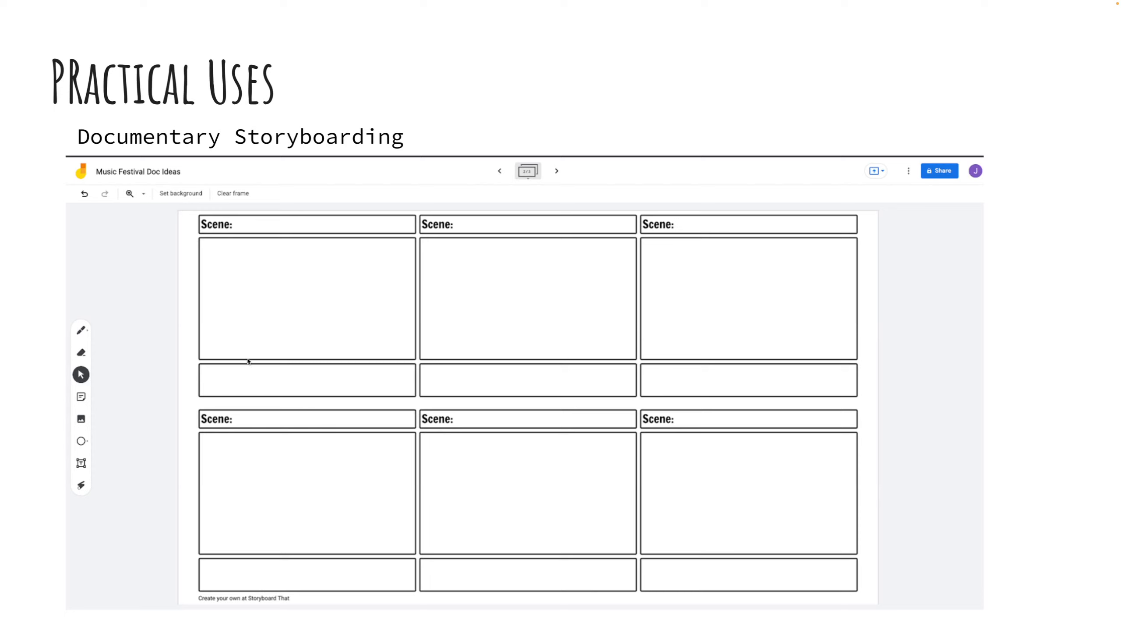
left_click(416, 398)
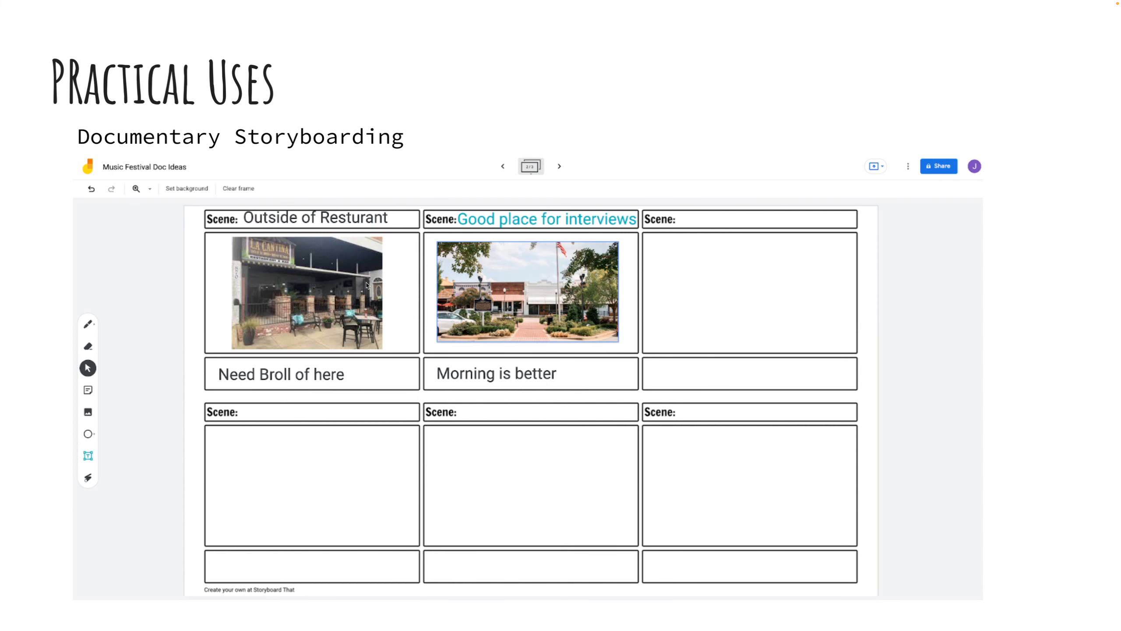
key("Escape")
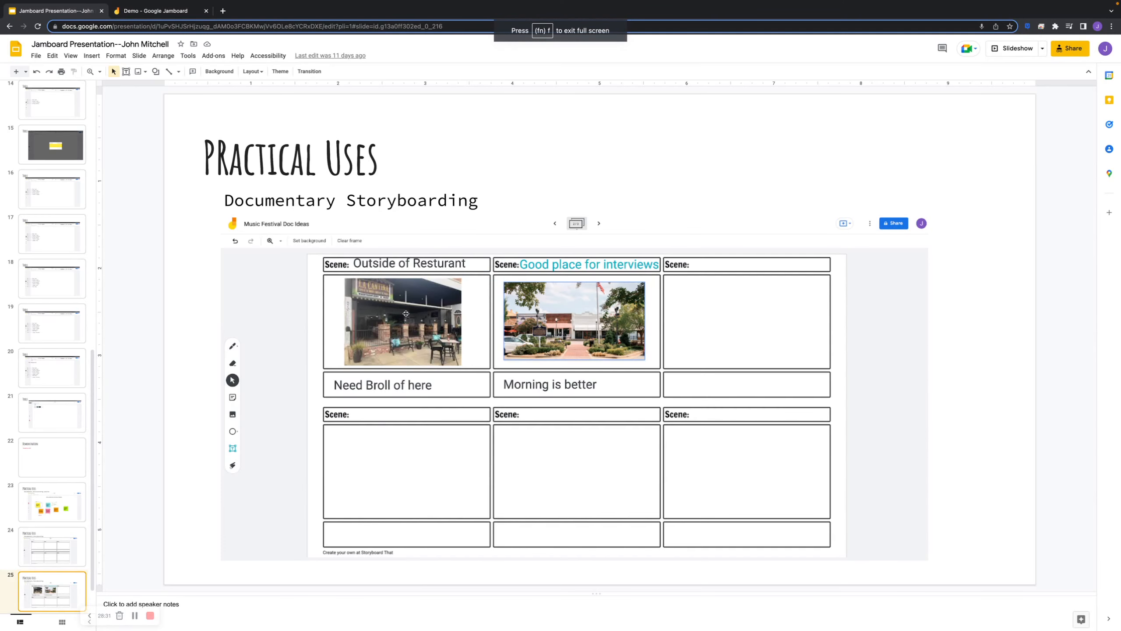
Switch back to the Demo jam and set the third frame's background to blank-film-storyboard-template.png from the Downloads folder.
left_click(152, 10)
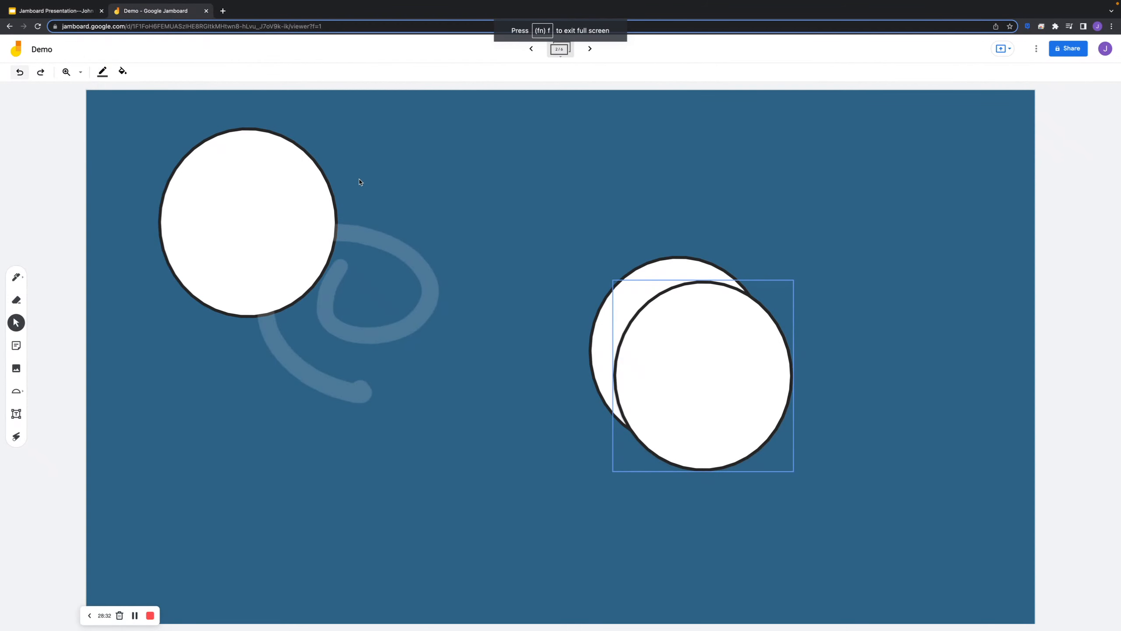
left_click(591, 48)
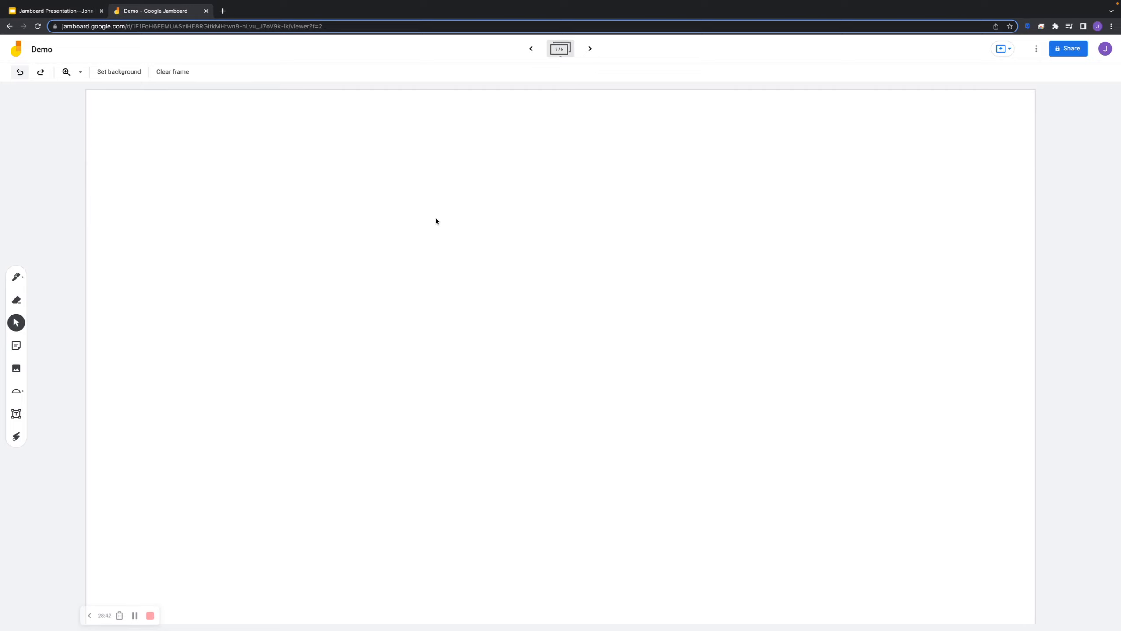
left_click(120, 72)
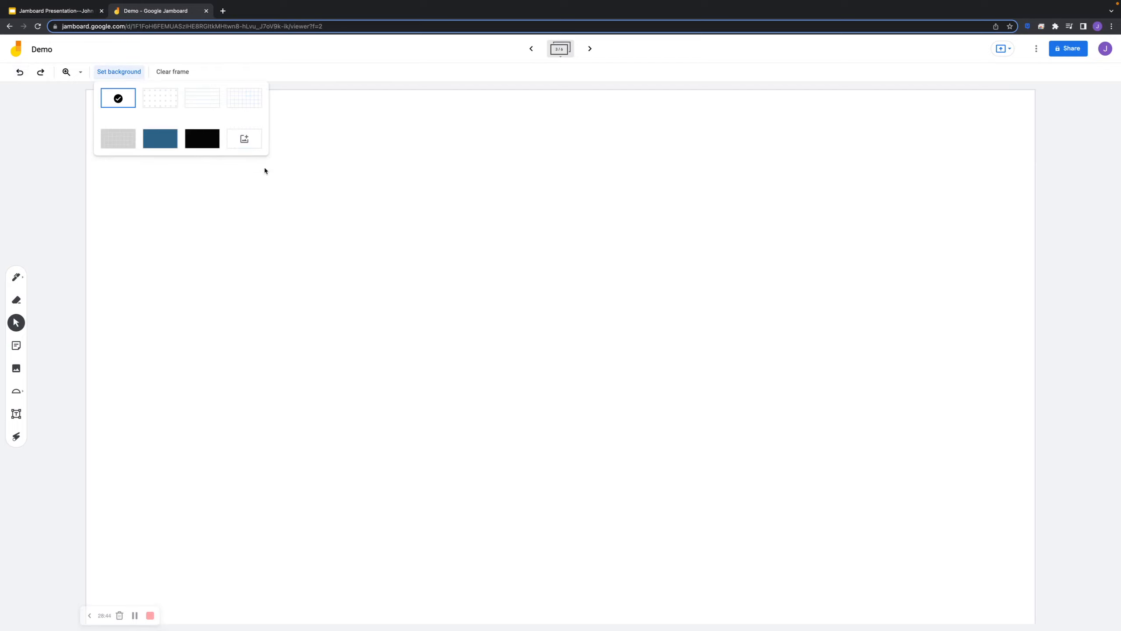
left_click(245, 139)
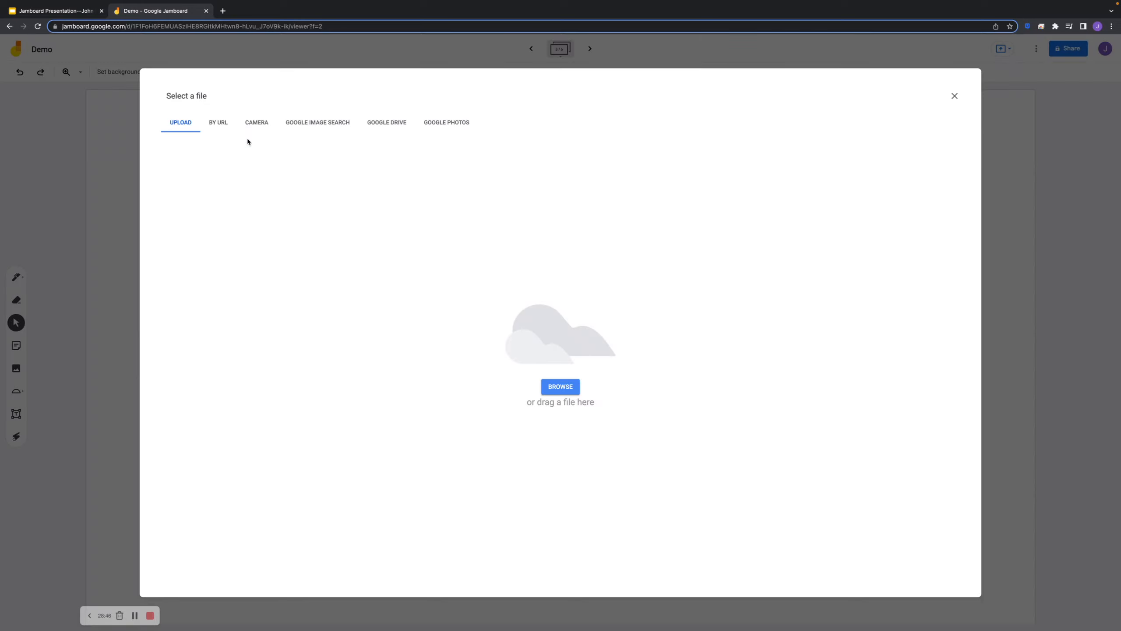
left_click(562, 391)
left_click(562, 391)
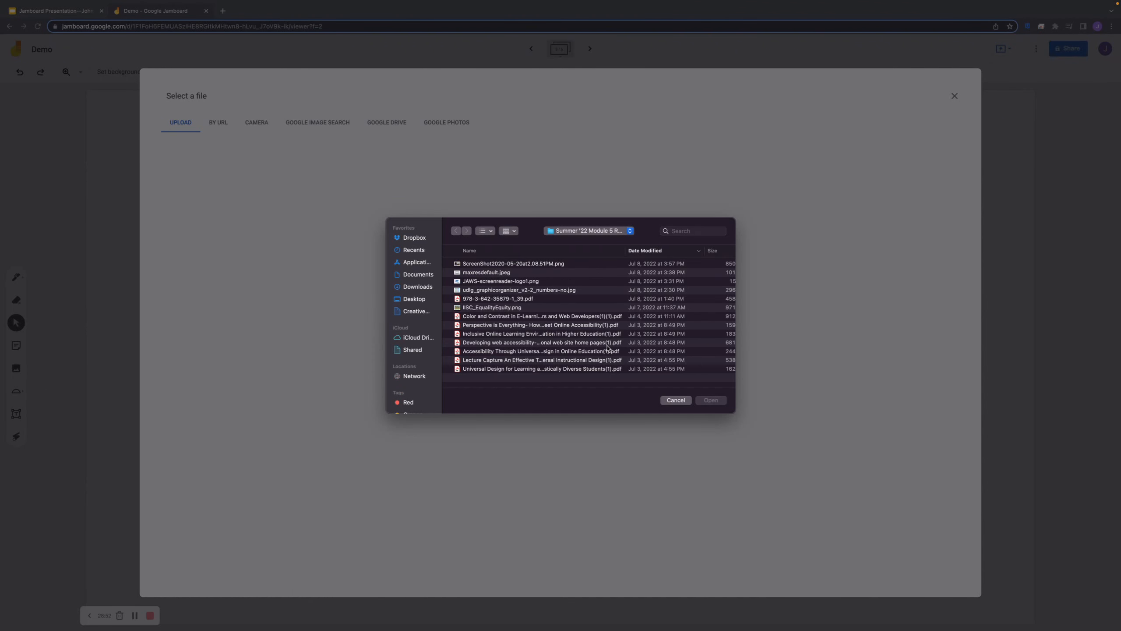
left_click(417, 287)
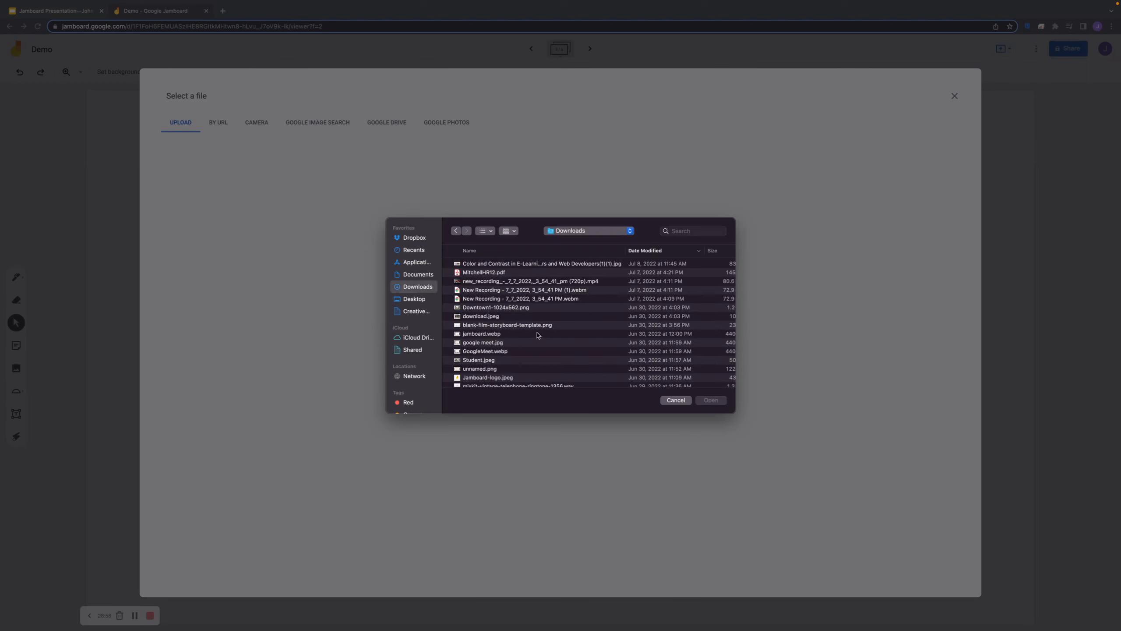
left_click(525, 325)
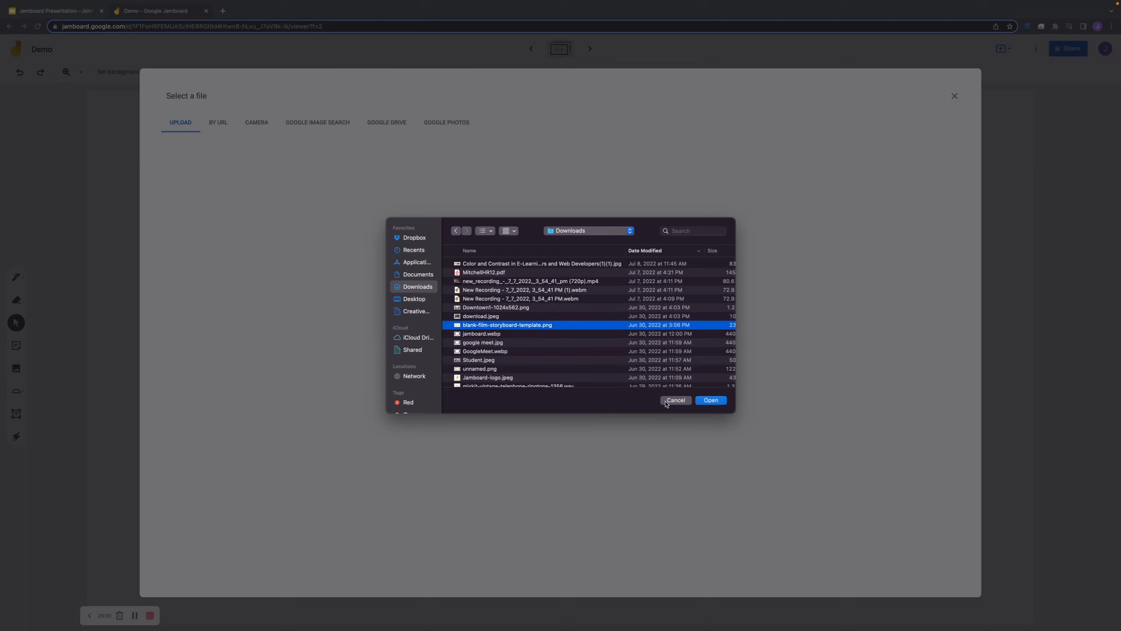
left_click(711, 400)
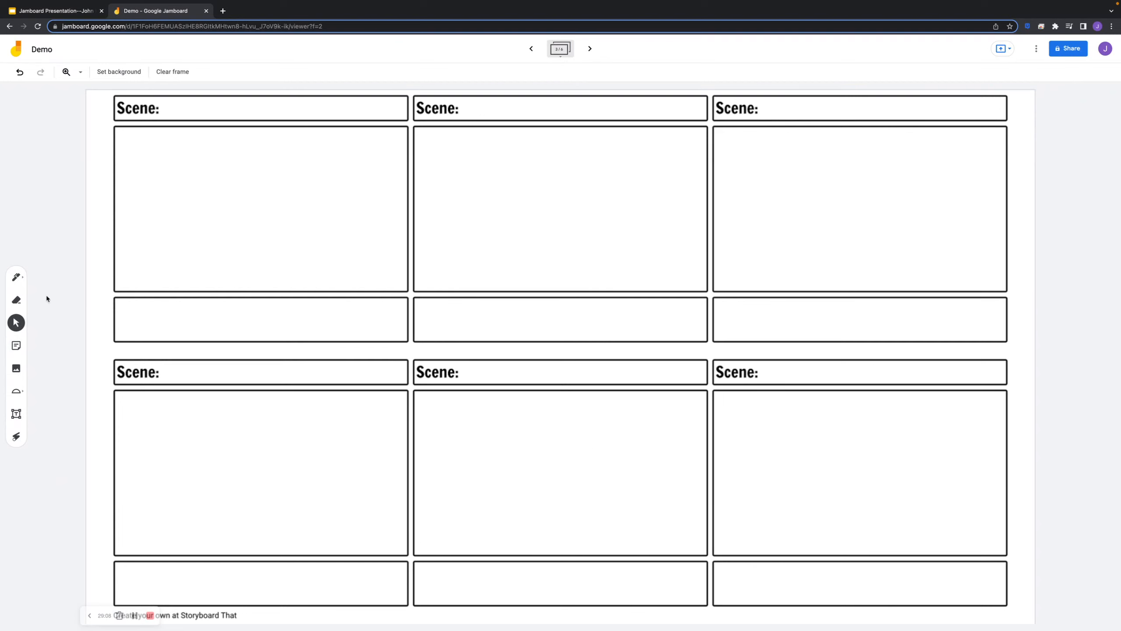
Add a blue sticky note reading "Film here on Tuesday" and place it in the first scene box of the storyboard's lower row.
left_click(17, 346)
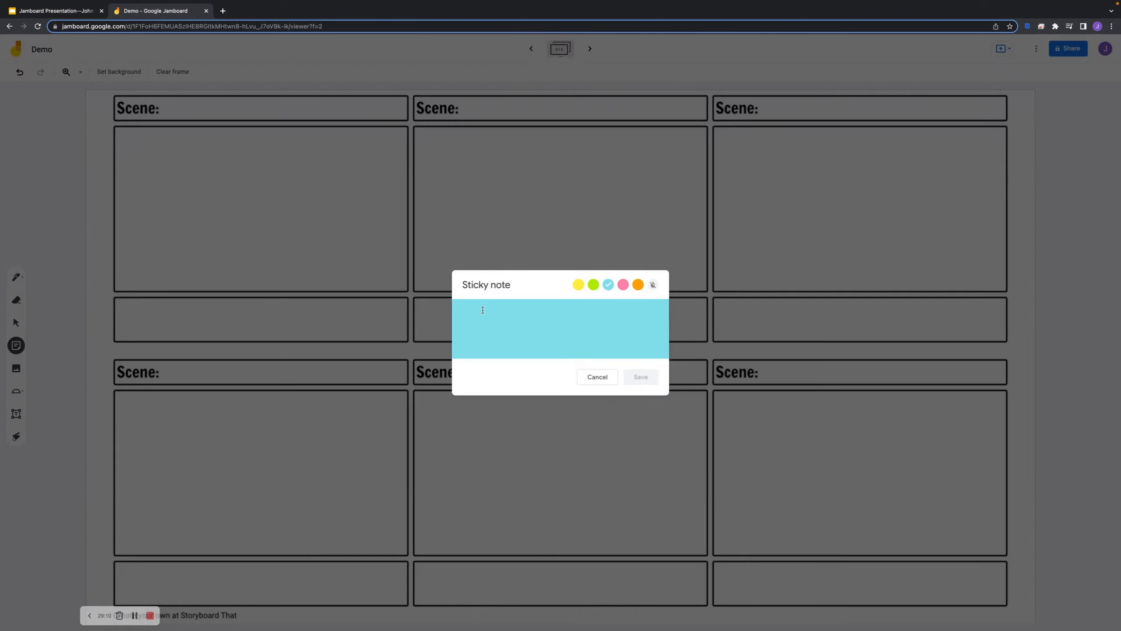
type("Film here on ")
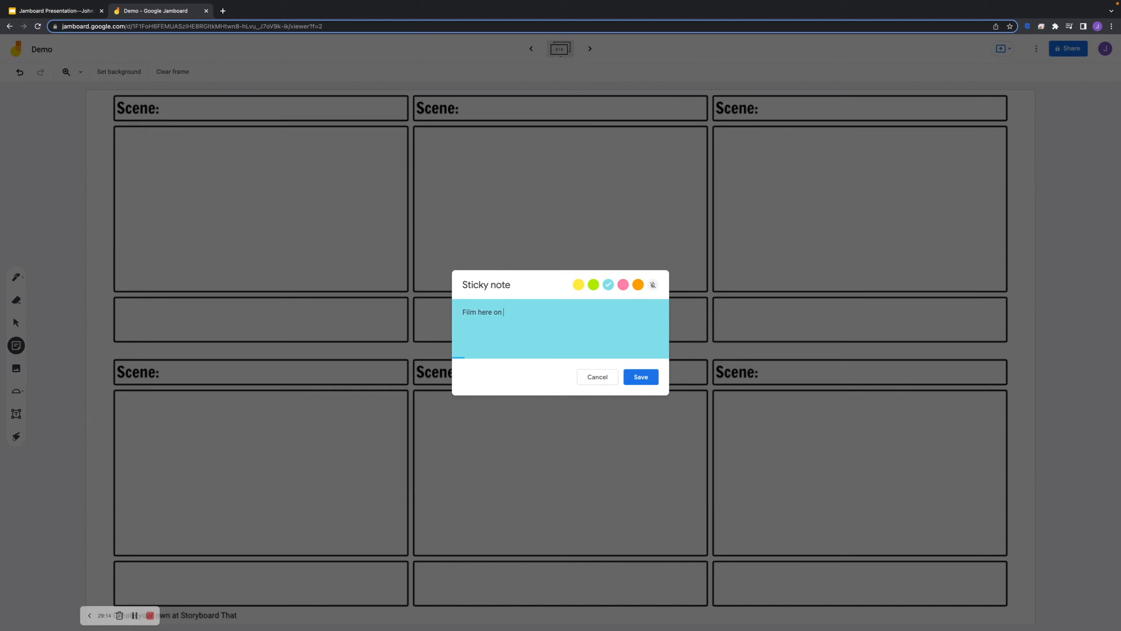
type("Tuesday")
left_click(625, 376)
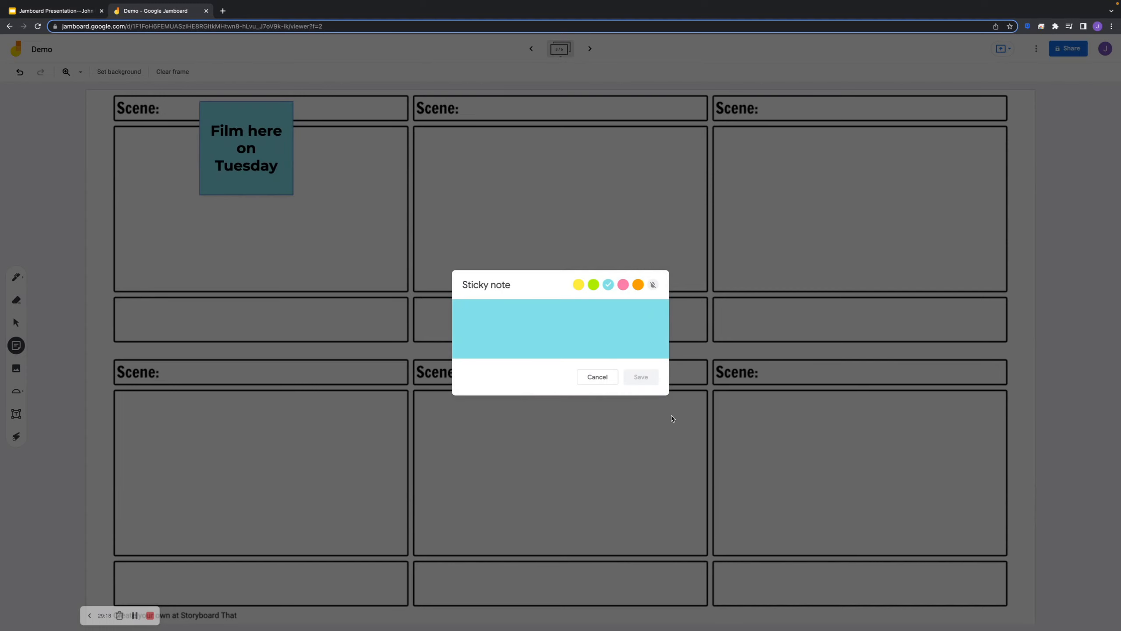
left_click(597, 378)
left_click_drag(232, 151, 201, 436)
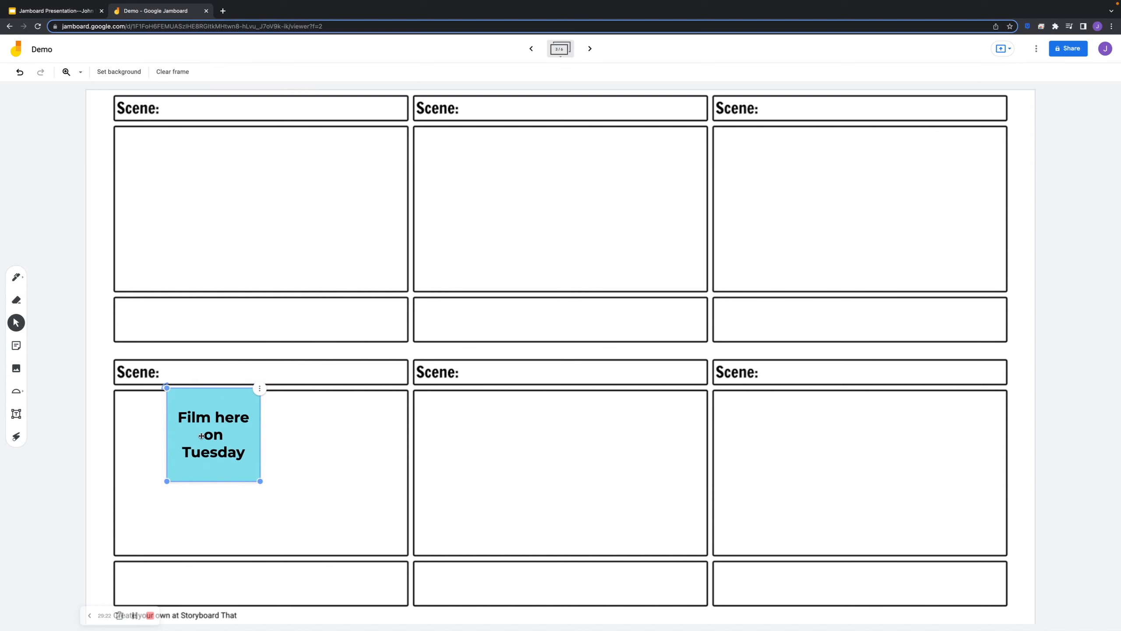
left_click(312, 220)
Upload the image Downtown1-1024x562.png from the Downloads folder onto the storyboard frame.
left_click(16, 367)
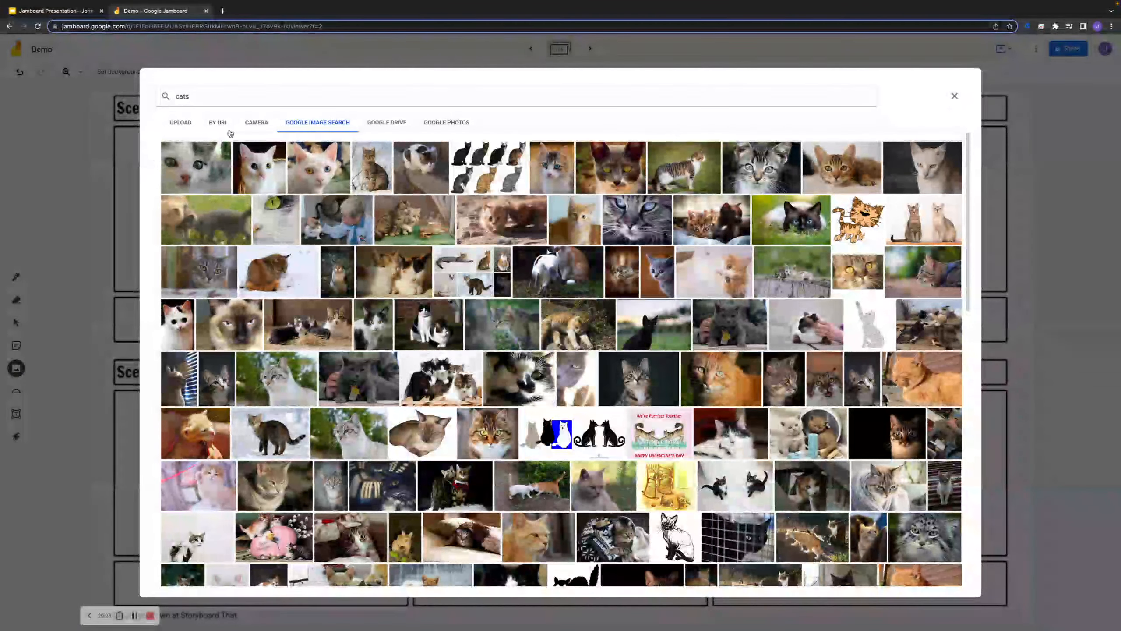
left_click(180, 123)
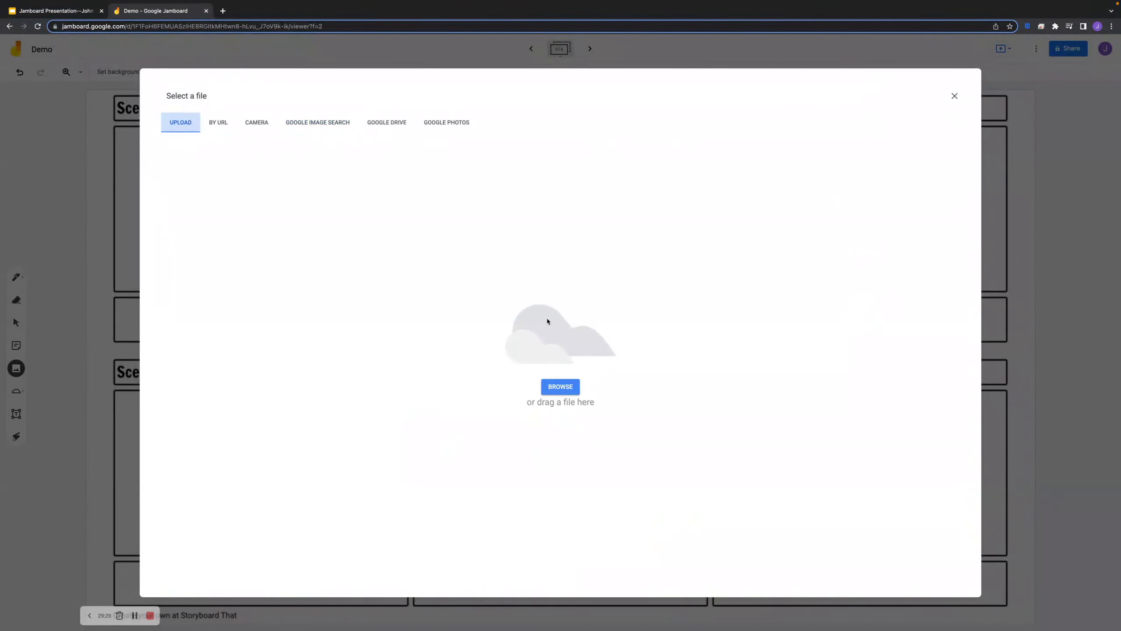
left_click(565, 389)
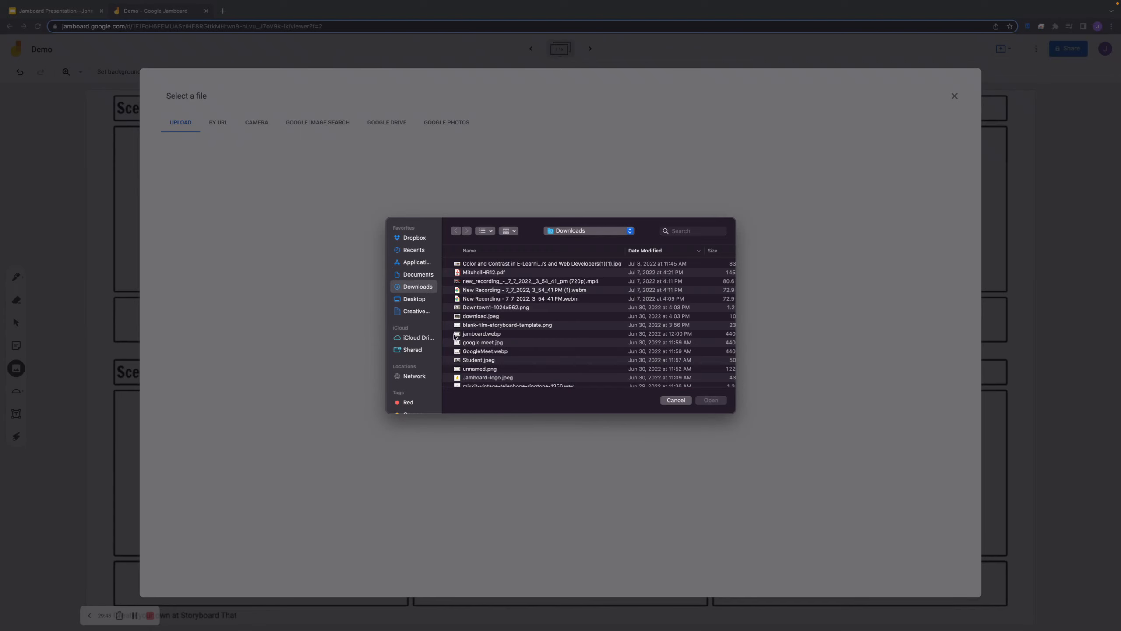
left_click(498, 311)
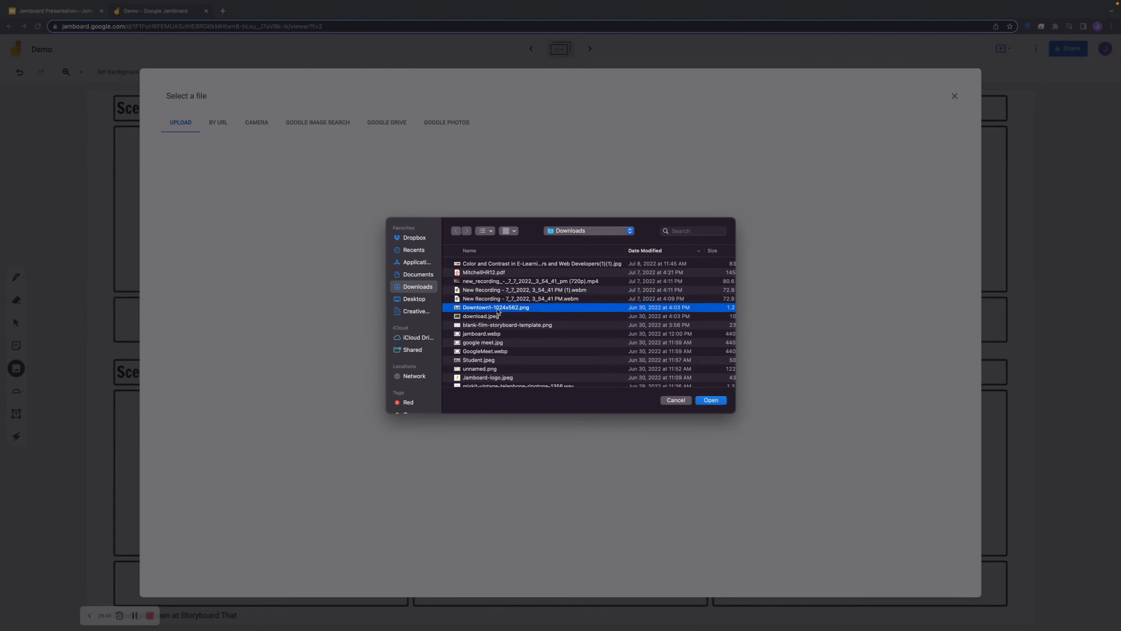
left_click(711, 400)
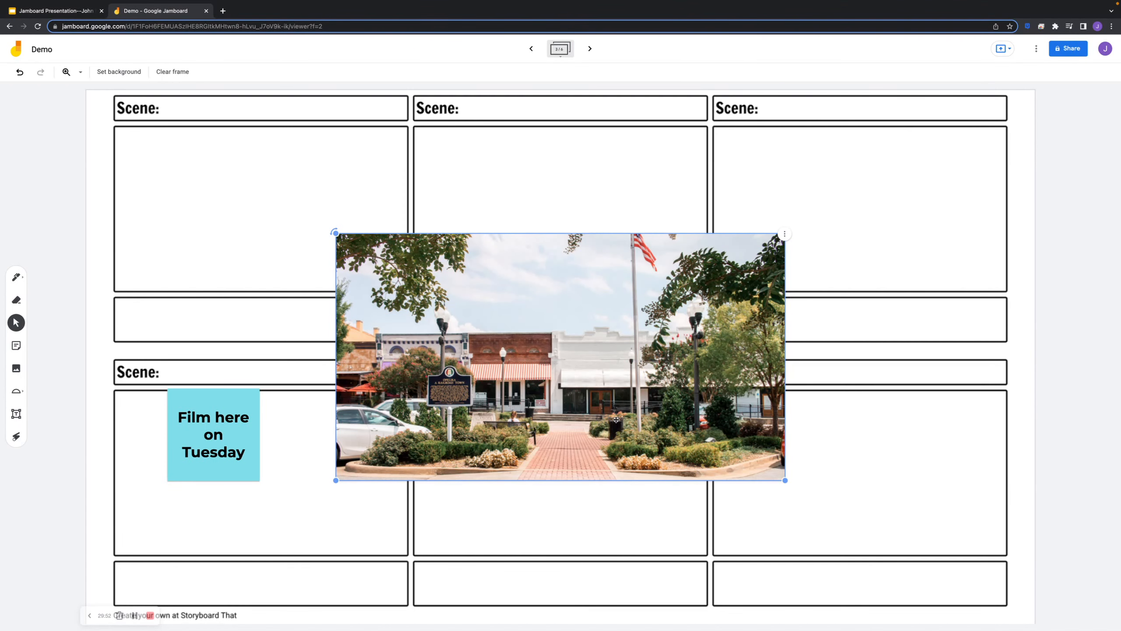
Shrink the downtown image to just over half its width and fit it inside the first scene box of the upper row.
left_click_drag(787, 482, 546, 415)
left_click_drag(442, 299, 246, 207)
left_click_drag(383, 275, 390, 278)
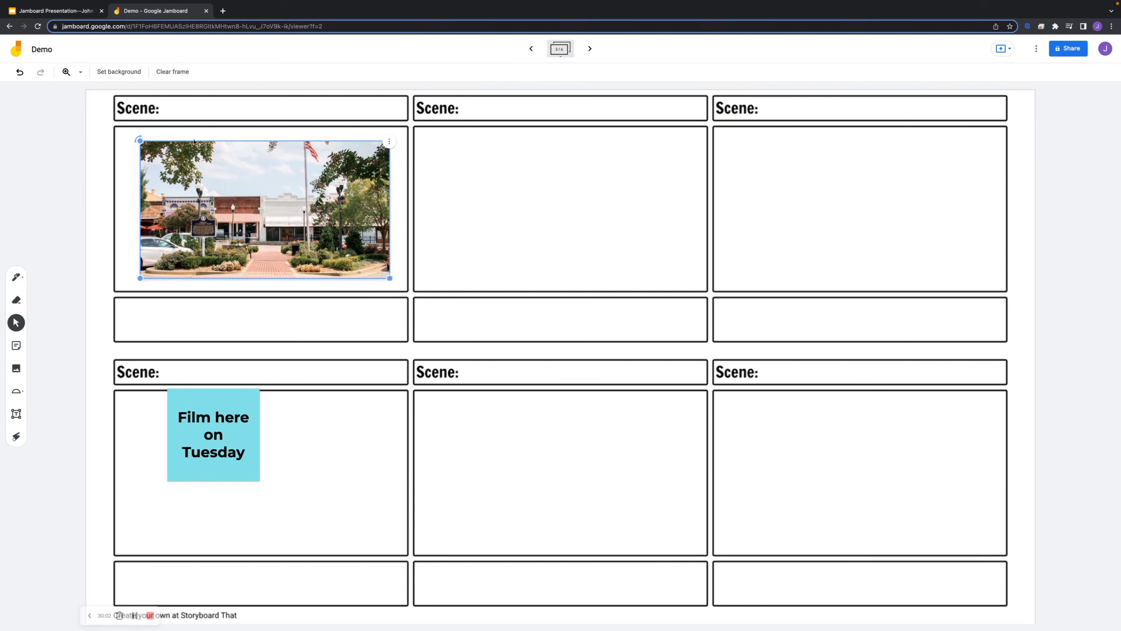
Add the text "Interview Downtown" as the title of the upper row's first scene, widening its text box to fit one line.
left_click(16, 414)
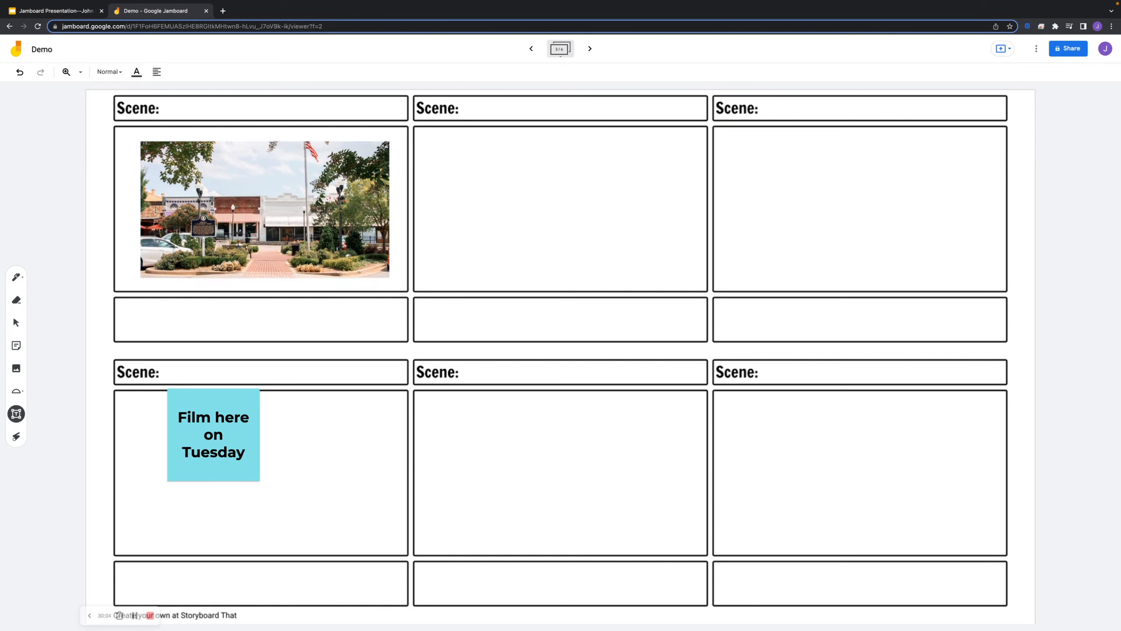
left_click(170, 109)
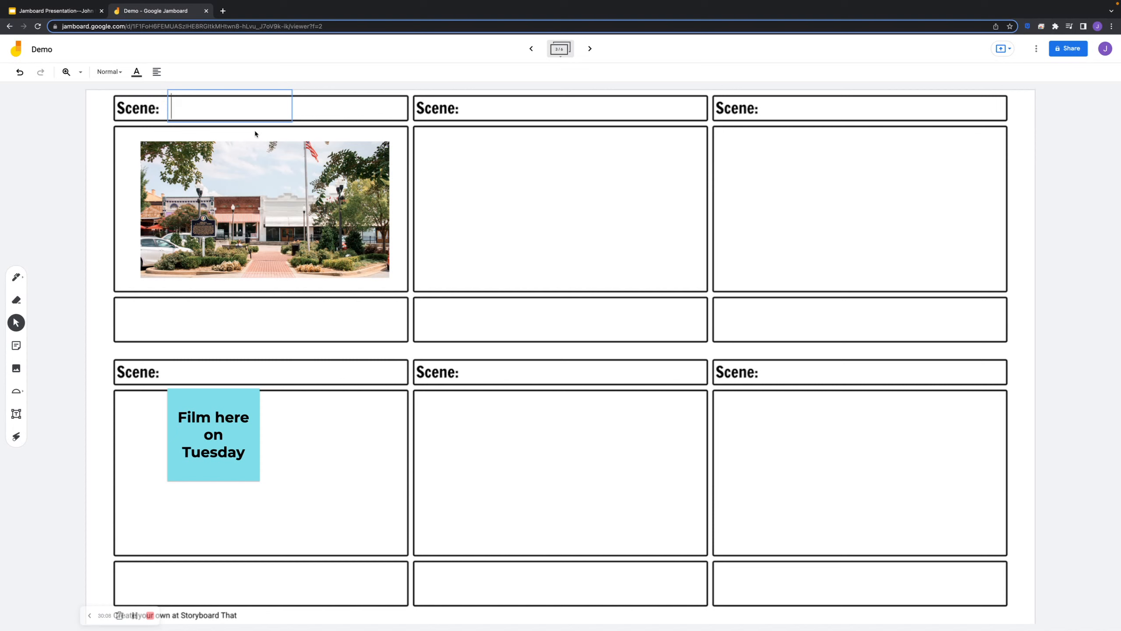
type("Interview Down")
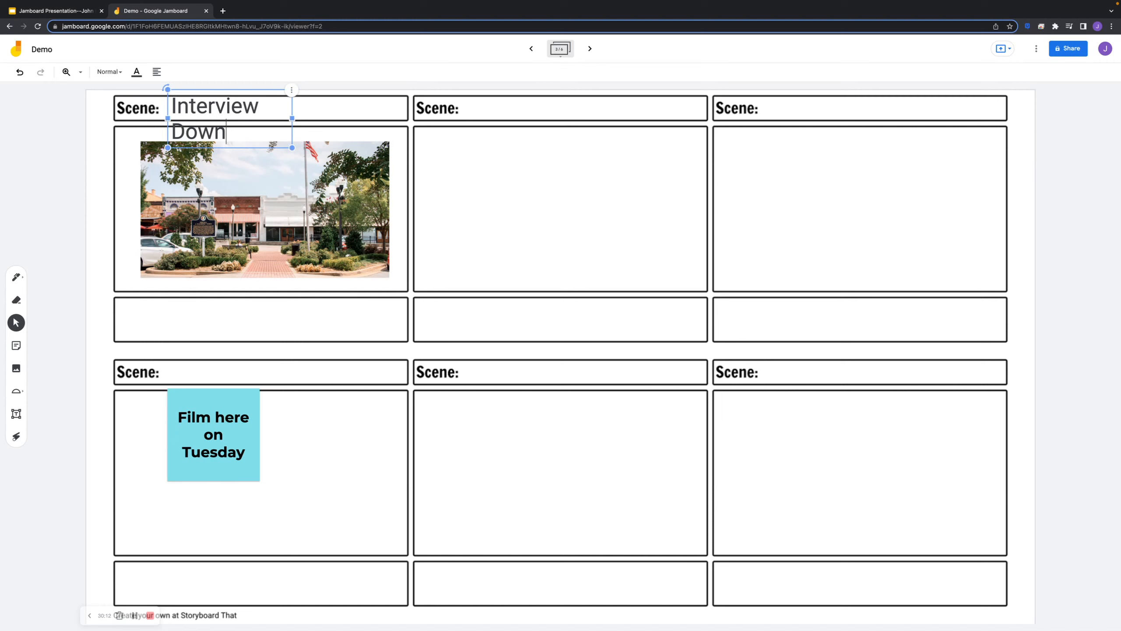
type("toen")
key("BackSpace")
key("BackSpace")
type("wn")
left_click_drag(293, 118, 398, 117)
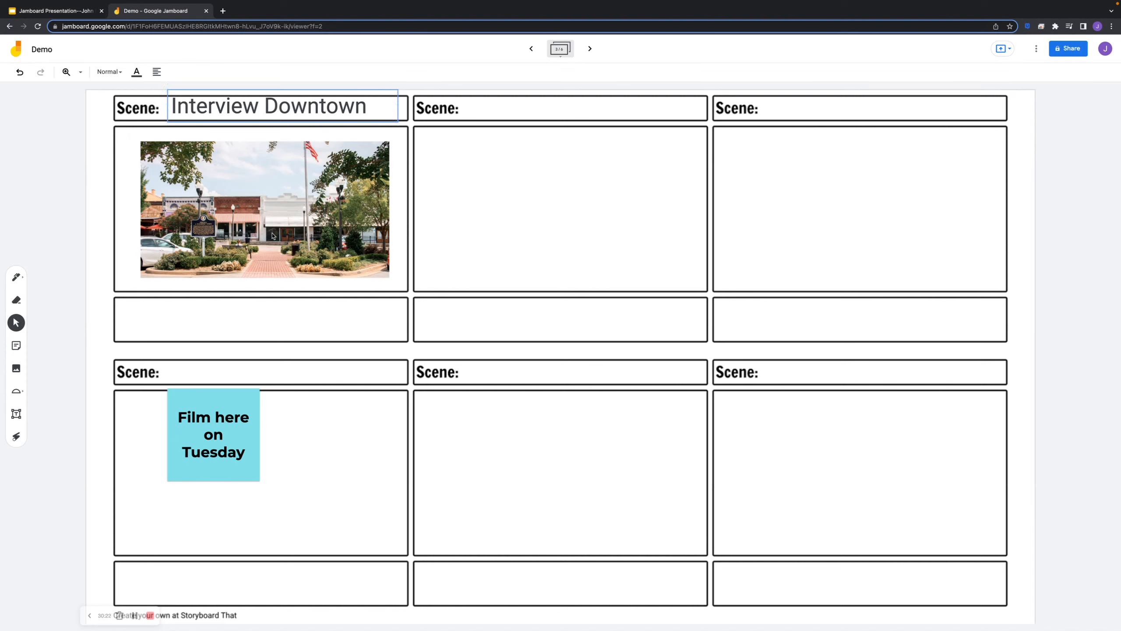
Caption the upper row's first scene "Morning is better", keeping the text on one line and centred vertically in the caption box.
left_click(16, 414)
left_click(122, 332)
type("Morning is")
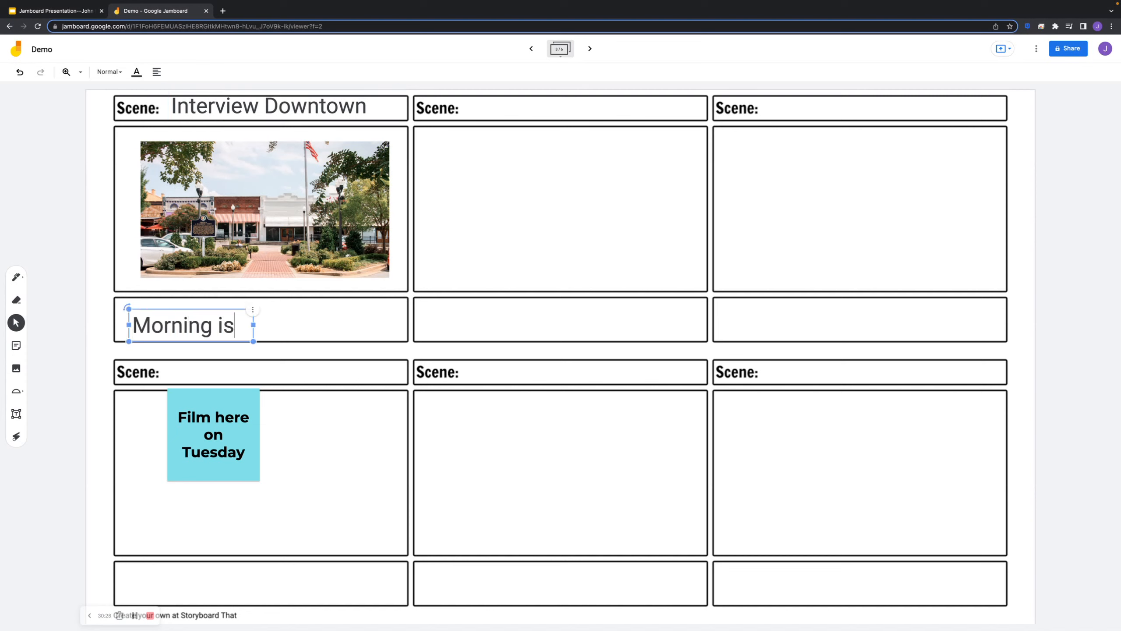
type(" better")
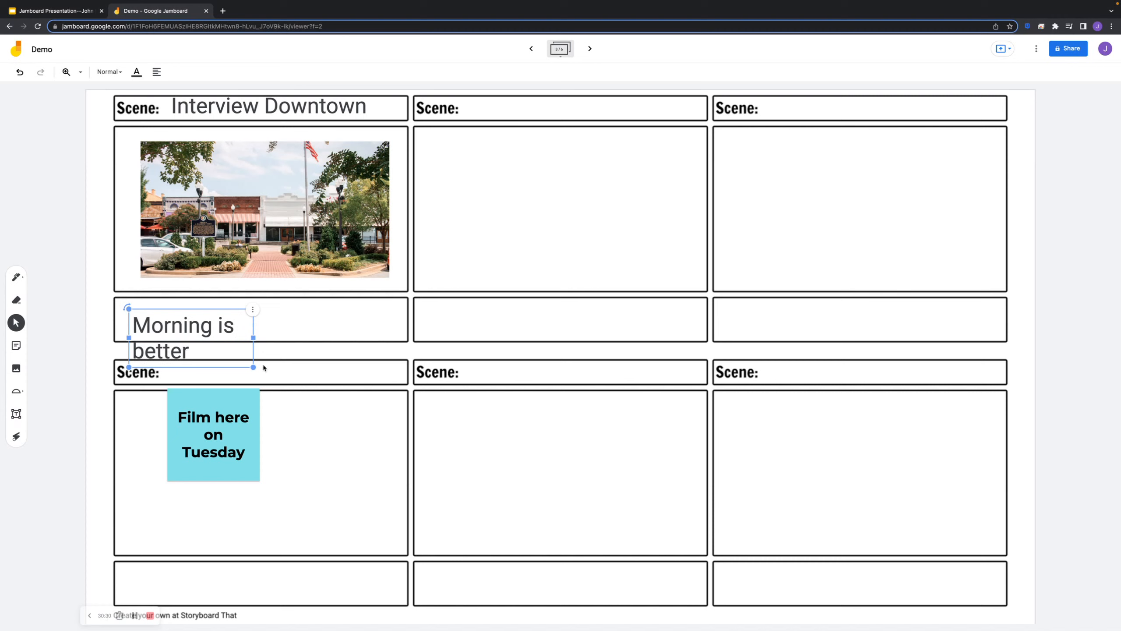
left_click_drag(253, 337, 359, 327)
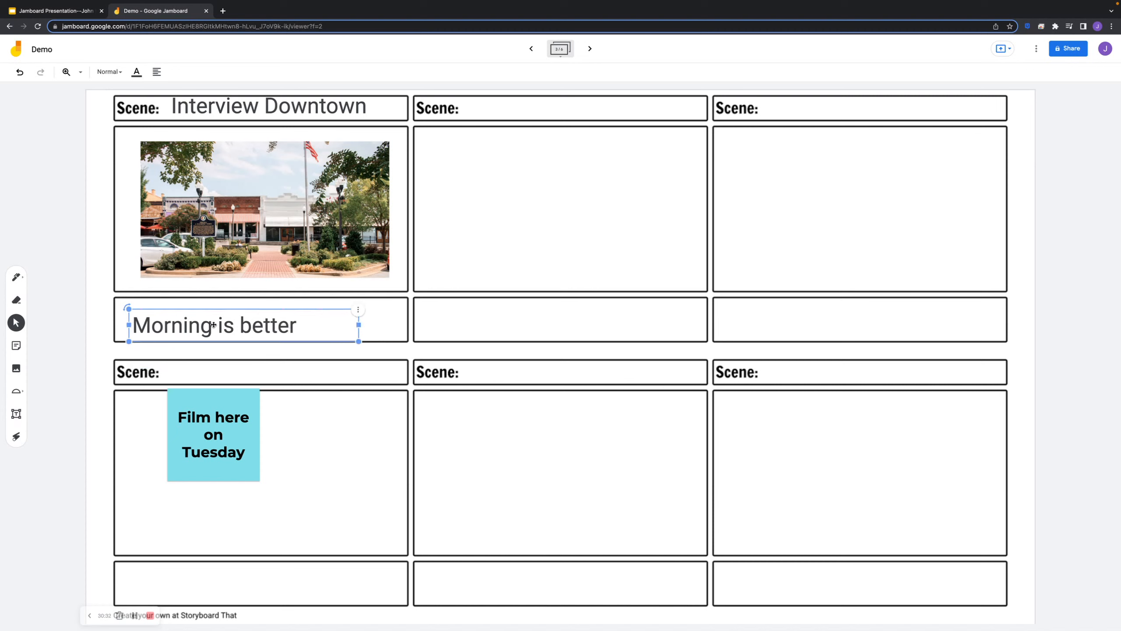
left_click_drag(213, 325, 216, 319)
left_click(278, 481)
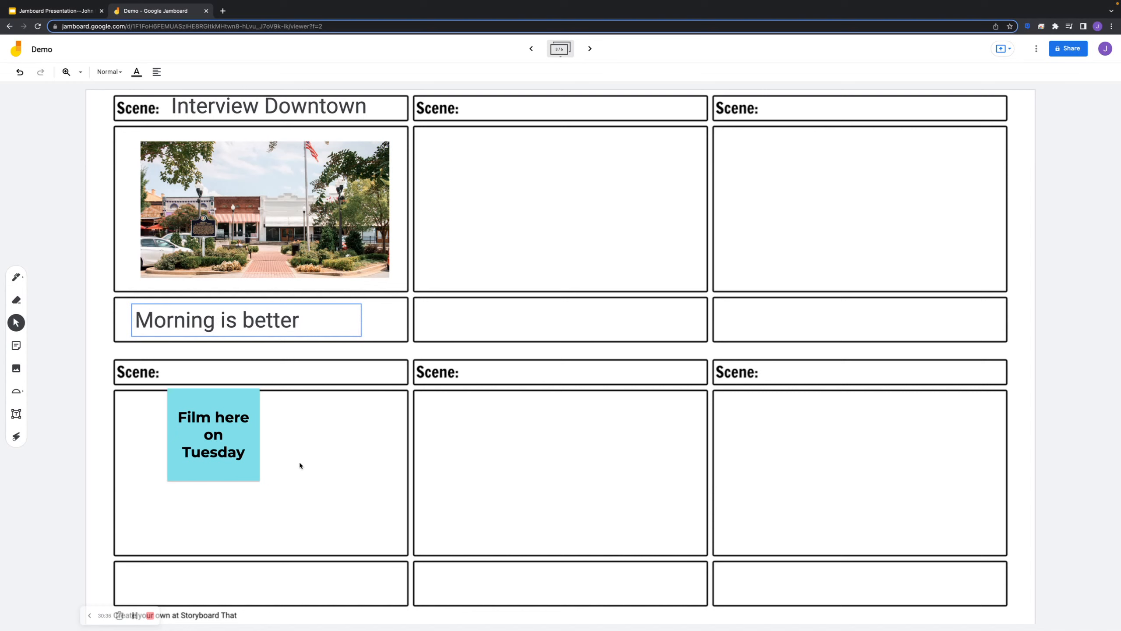
Move the blue "Film here on Tuesday" sticky note onto the downtown image's upper-right corner and bring it forward over the image.
left_click(237, 424)
left_click_drag(203, 429, 322, 167)
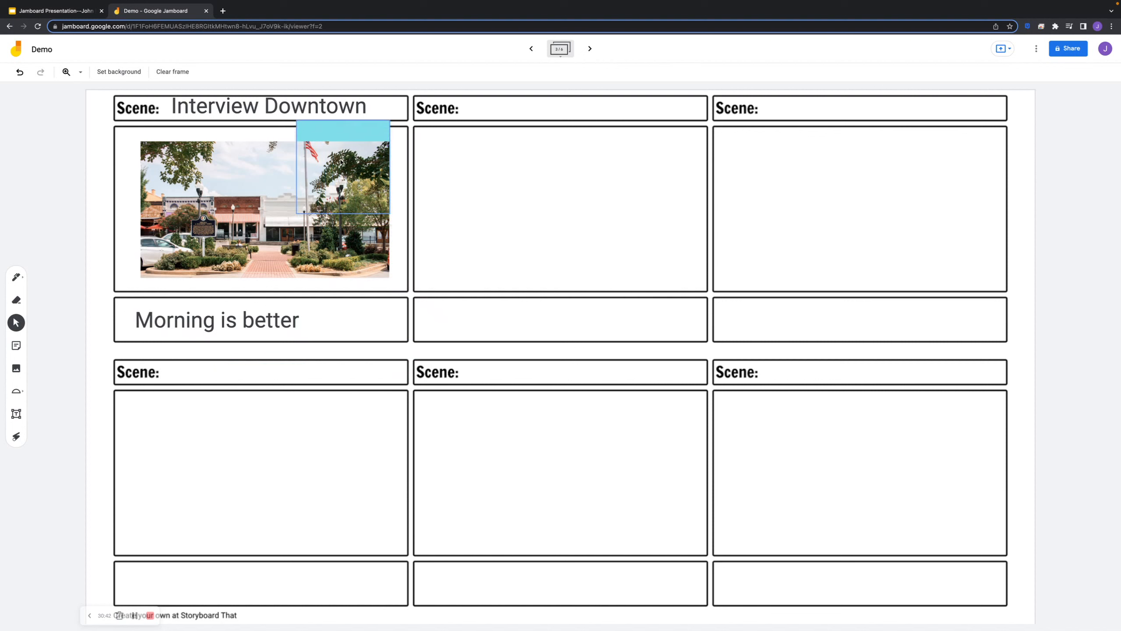
right_click(353, 137)
mouse_move(384, 189)
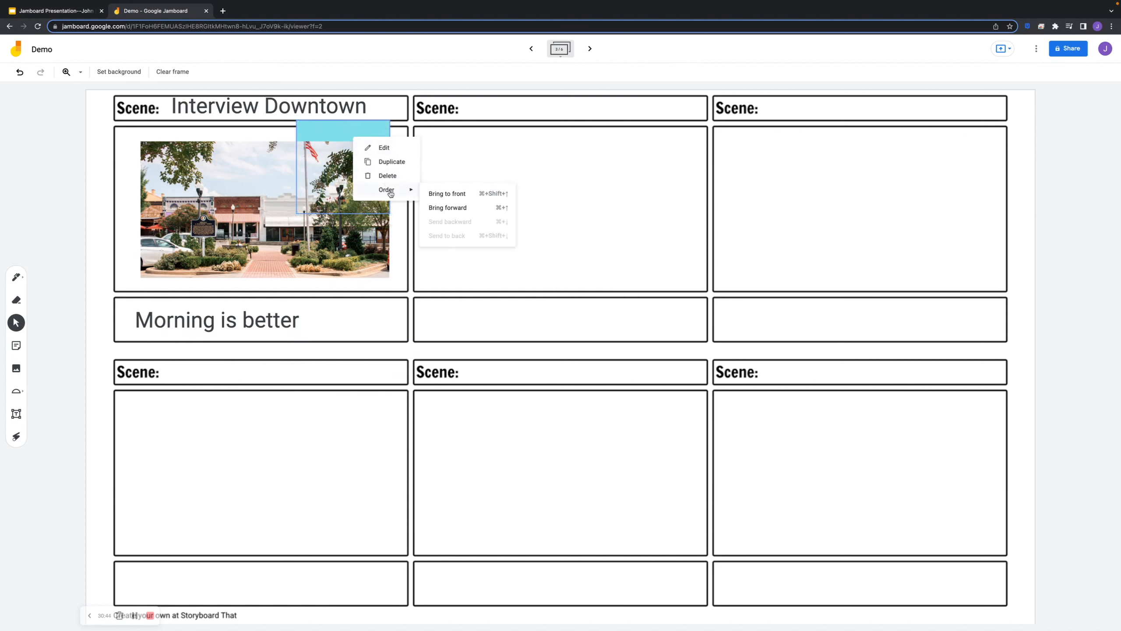
left_click(451, 210)
left_click(340, 190)
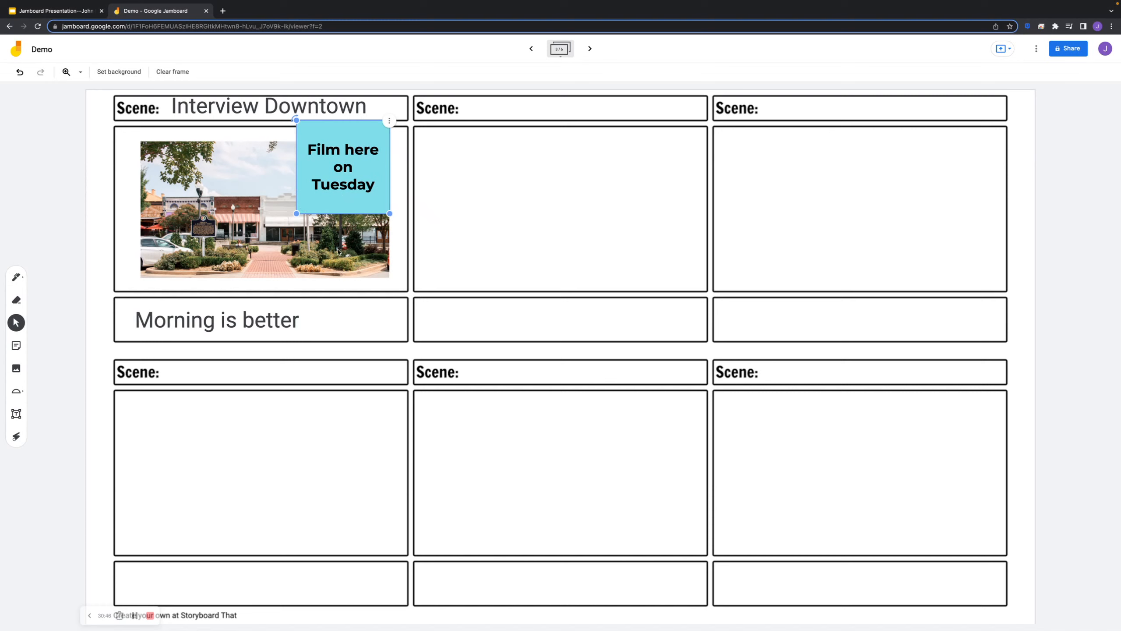
left_click(189, 93)
Upload the image download.jpeg from the Downloads folder onto the storyboard frame.
left_click(17, 369)
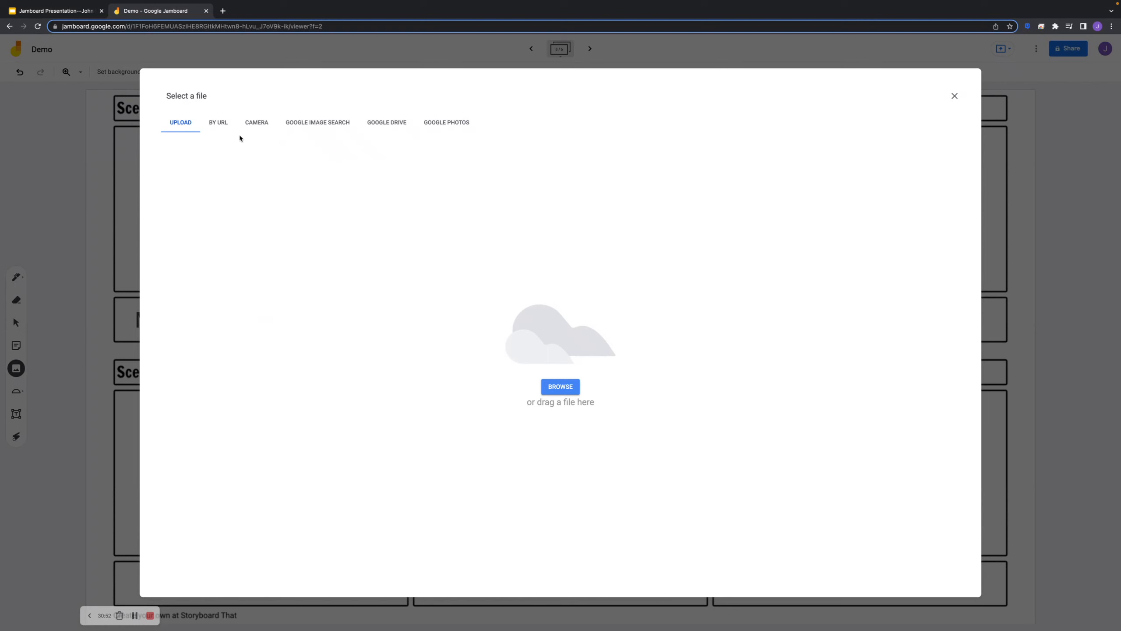
left_click(559, 389)
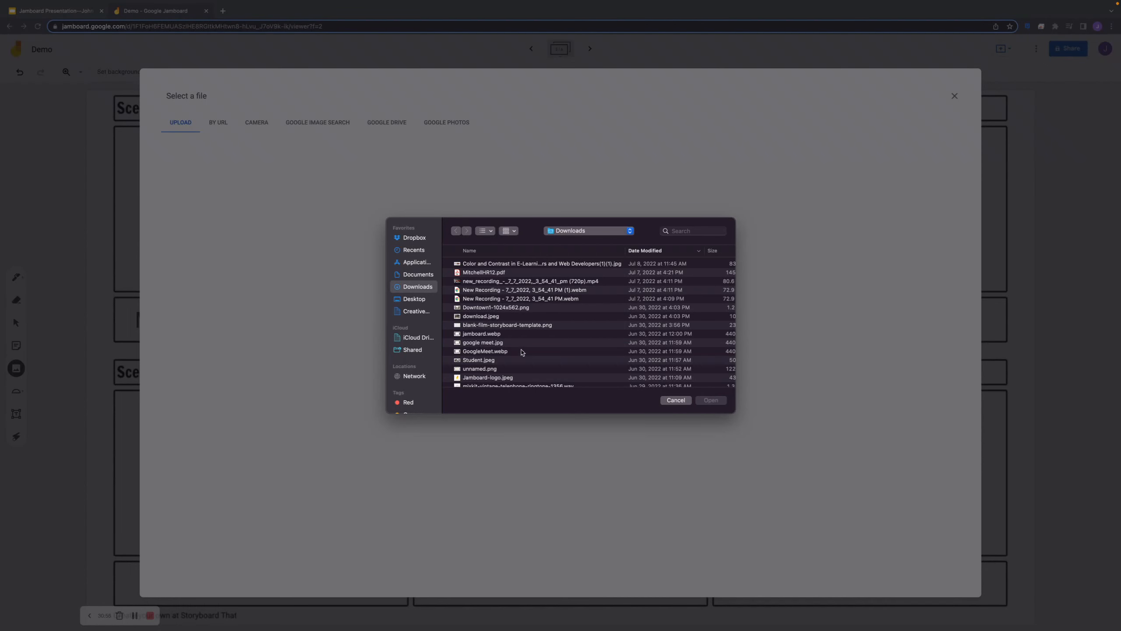
left_click(492, 316)
key("space")
key("space")
left_click(709, 399)
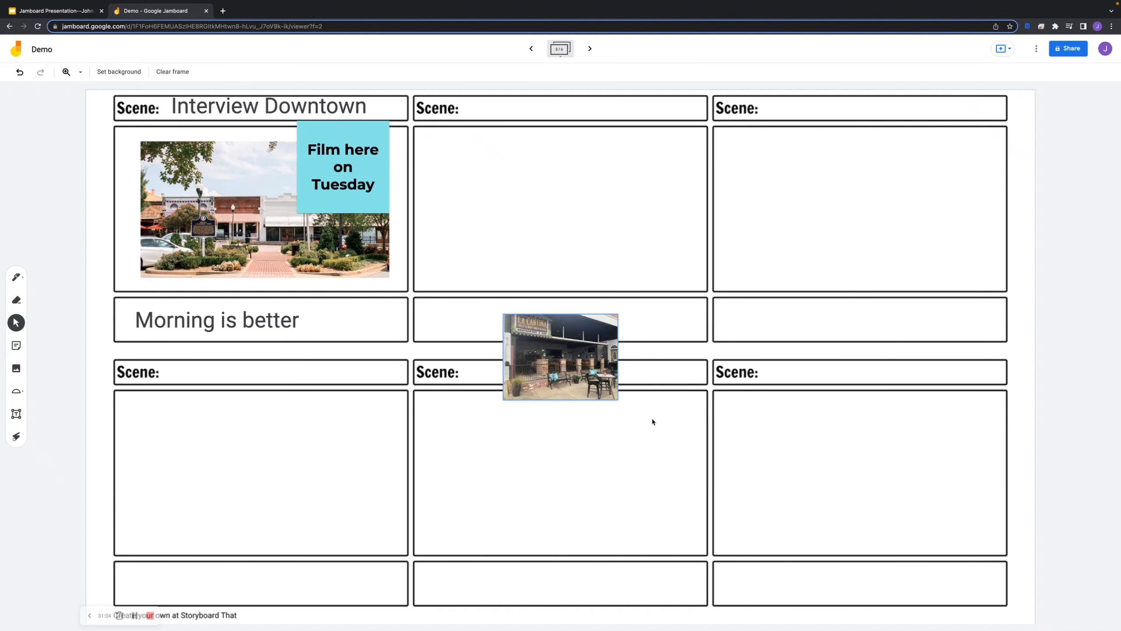
Move the restaurant image into the second scene box of the upper row and enlarge it to nearly fill the box's height.
left_click_drag(570, 341, 533, 170)
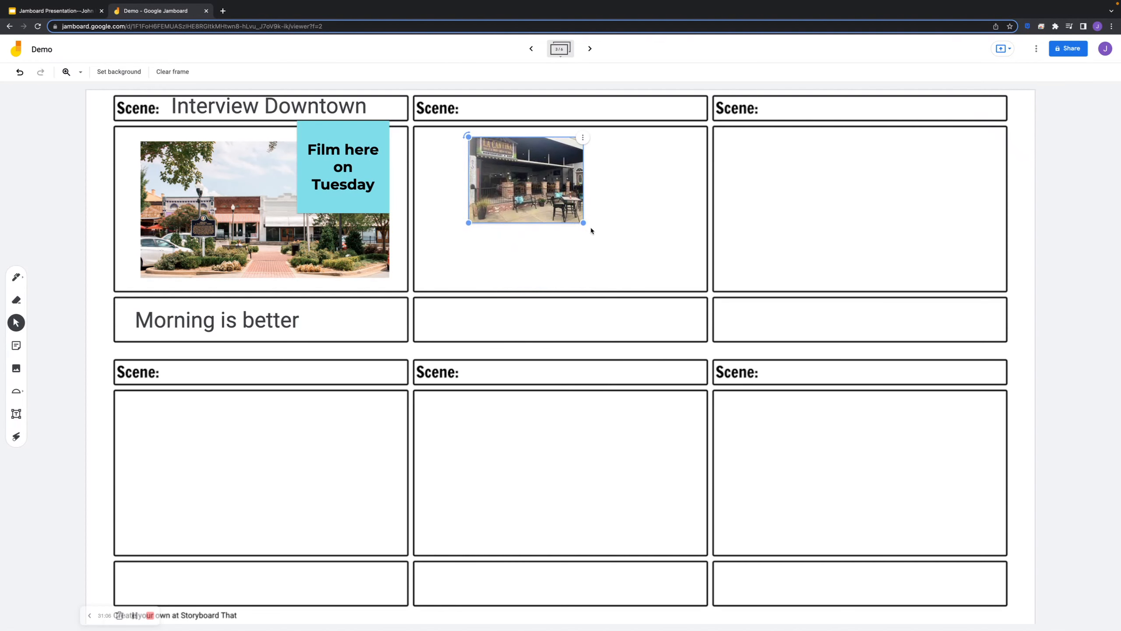
left_click_drag(584, 223, 660, 277)
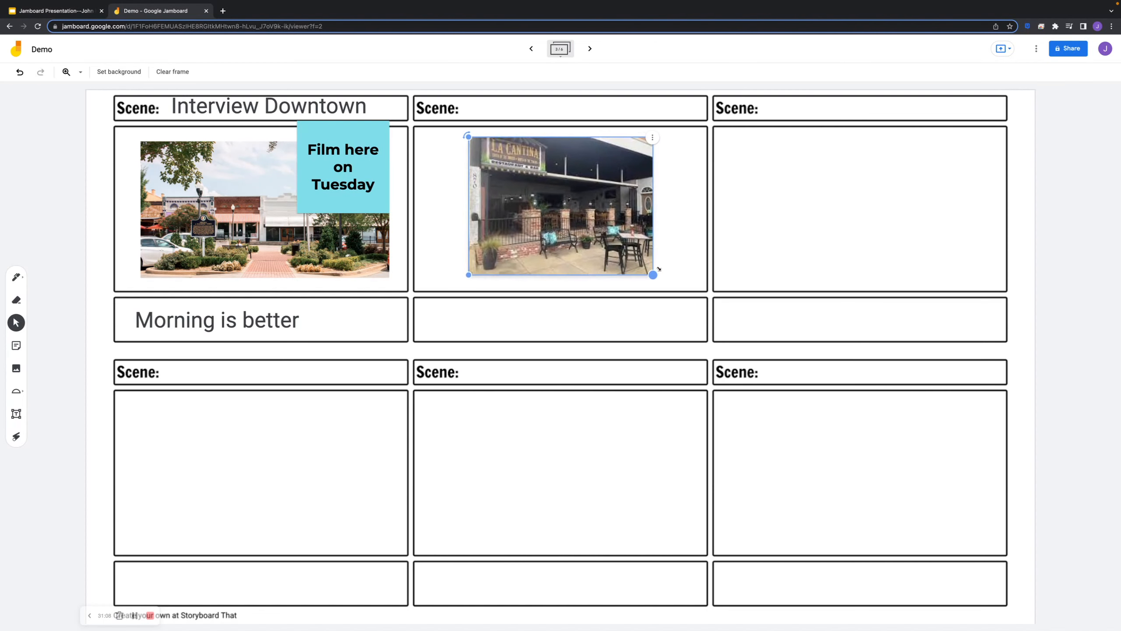
left_click_drag(542, 215, 548, 218)
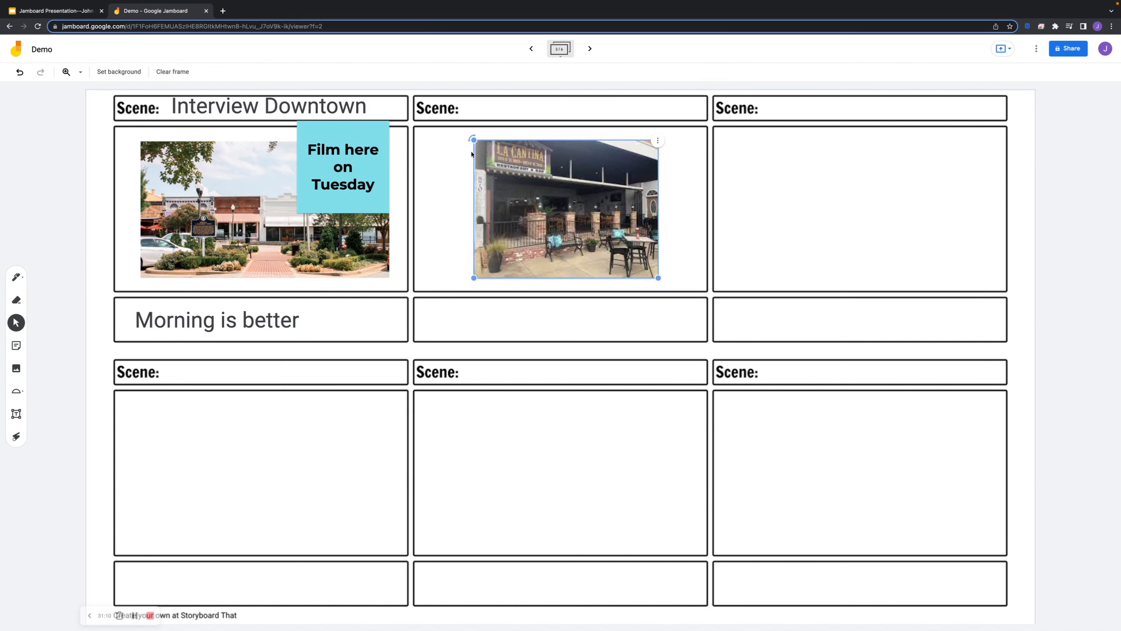
left_click(469, 110)
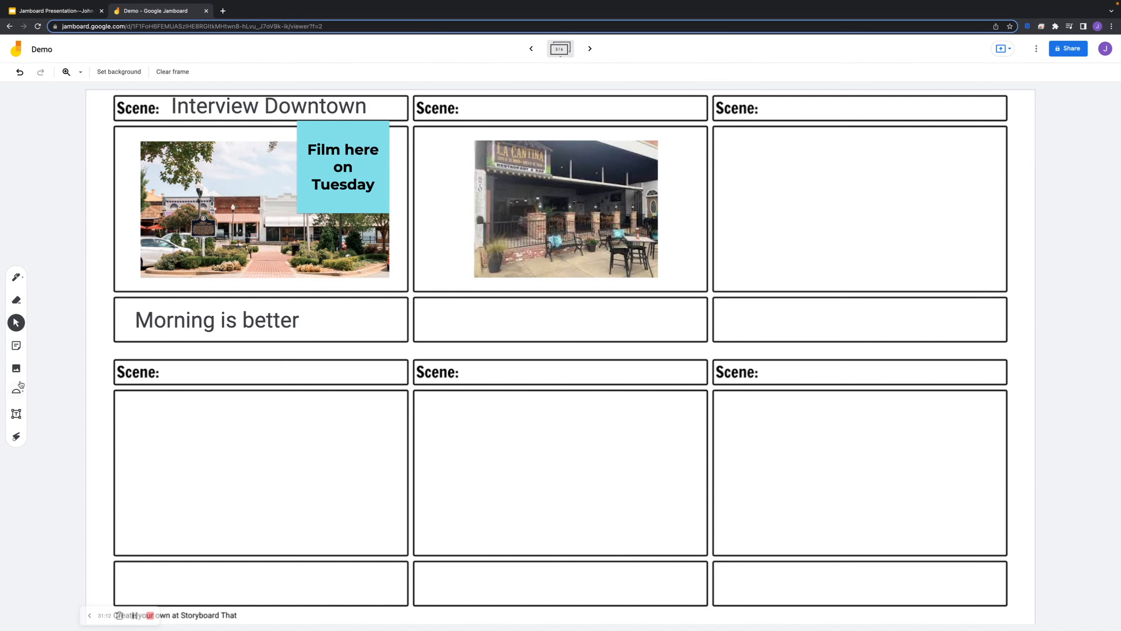
Add the text "Broll of outside" as the title of the upper row's second scene, widening its text box to fit one line.
left_click(16, 413)
left_click(460, 110)
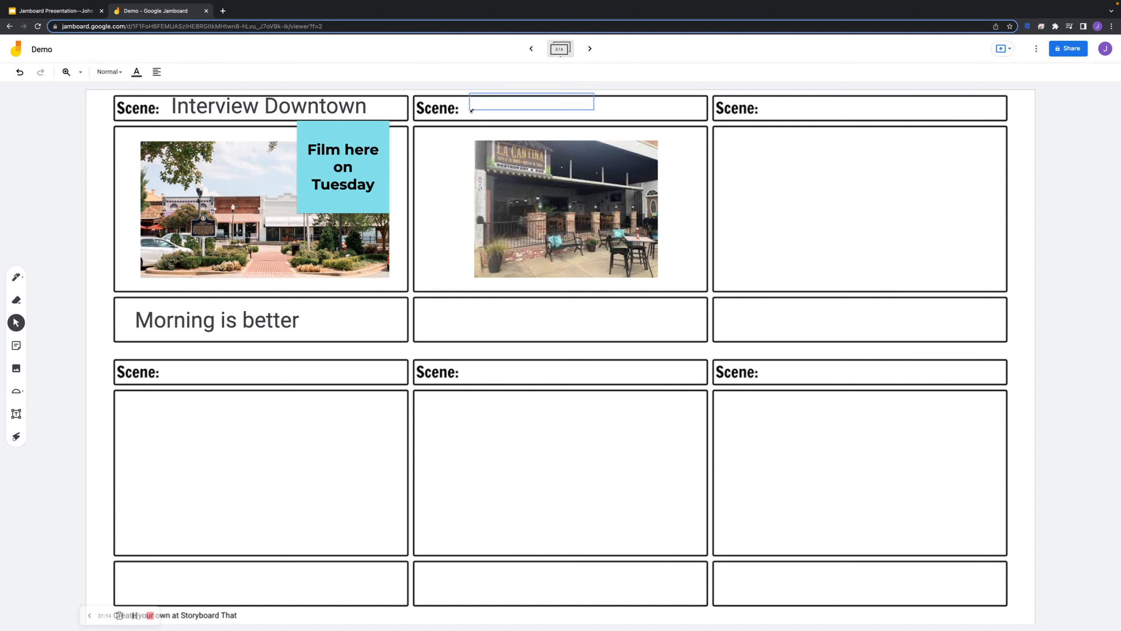
type("Broll ")
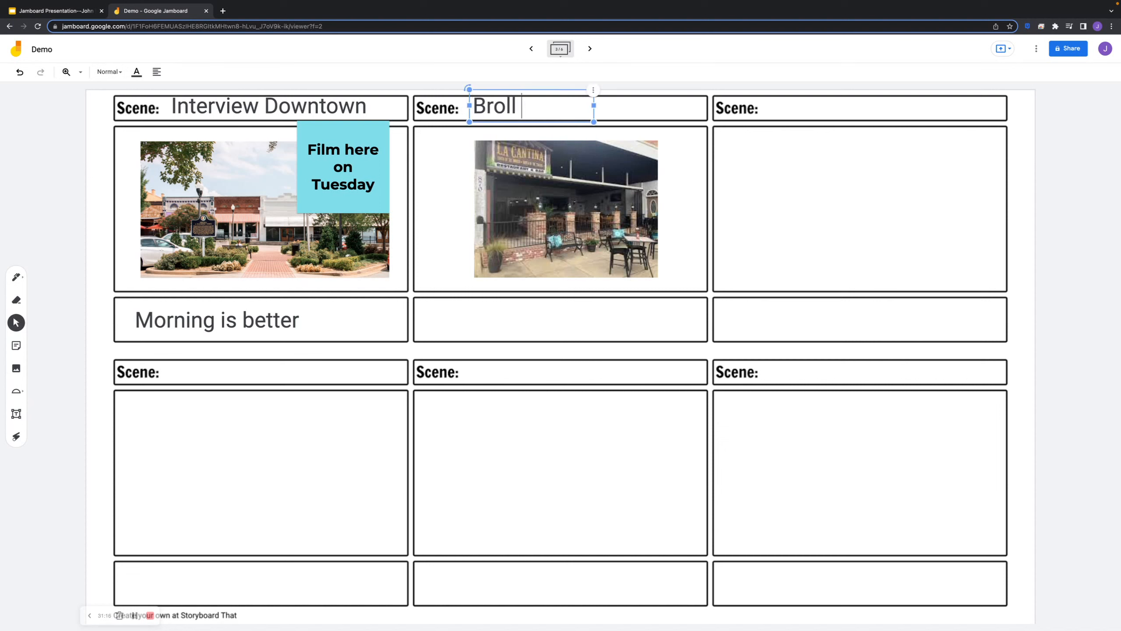
type("of outsi")
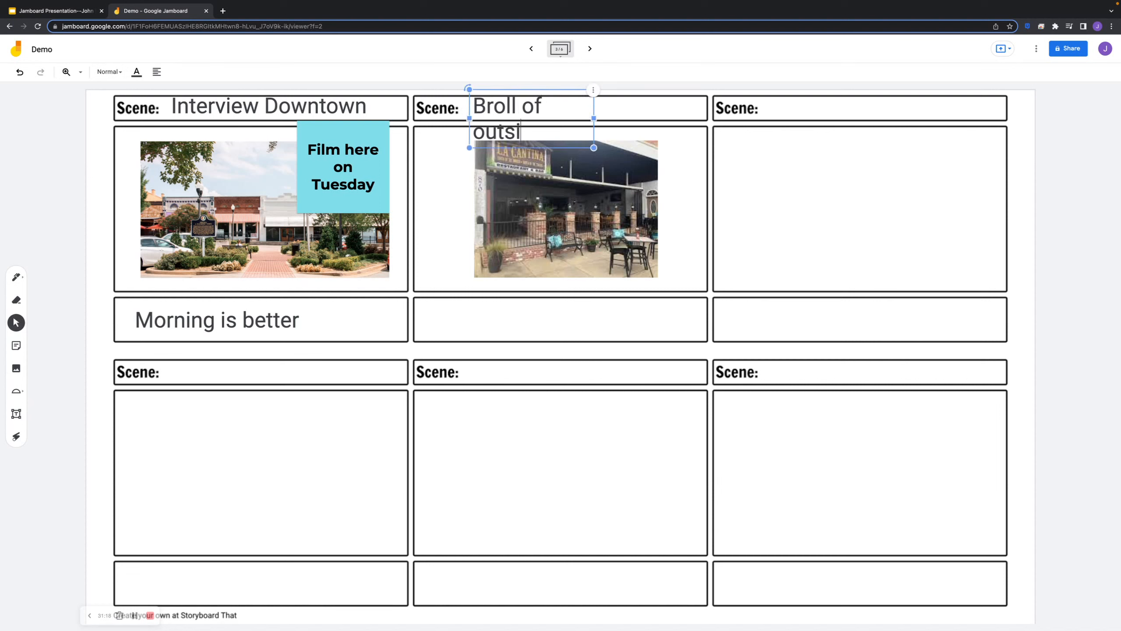
key("BackSpace")
type("ide")
left_click_drag(595, 118, 667, 123)
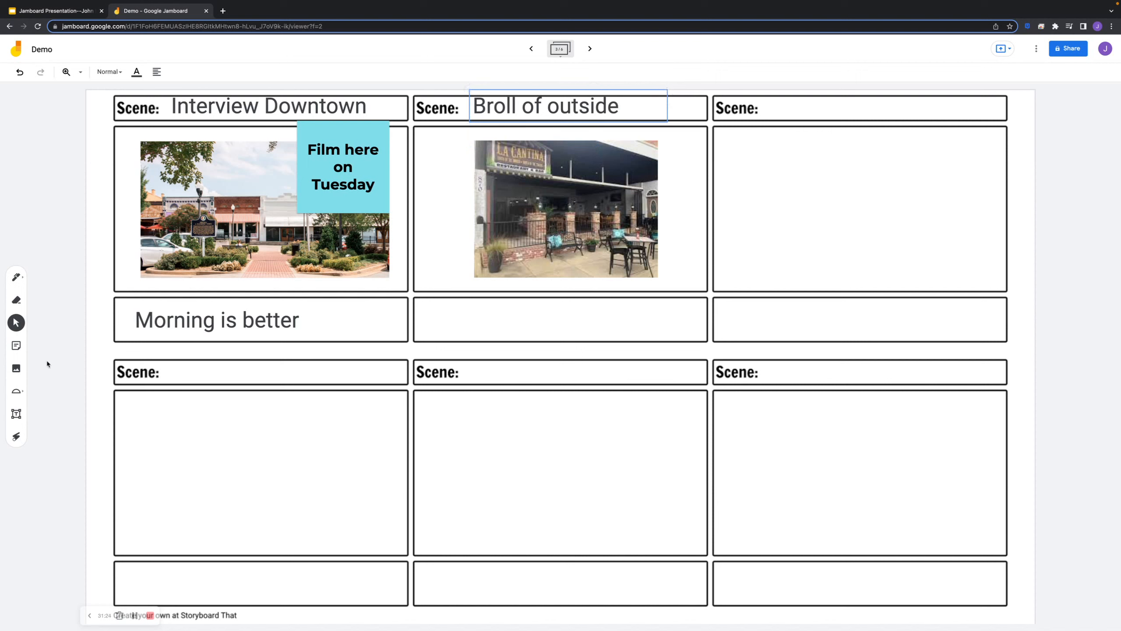
Add the caption "Canon 90D" in the box beneath the restaurant image and nudge it up to centre it vertically.
left_click(16, 413)
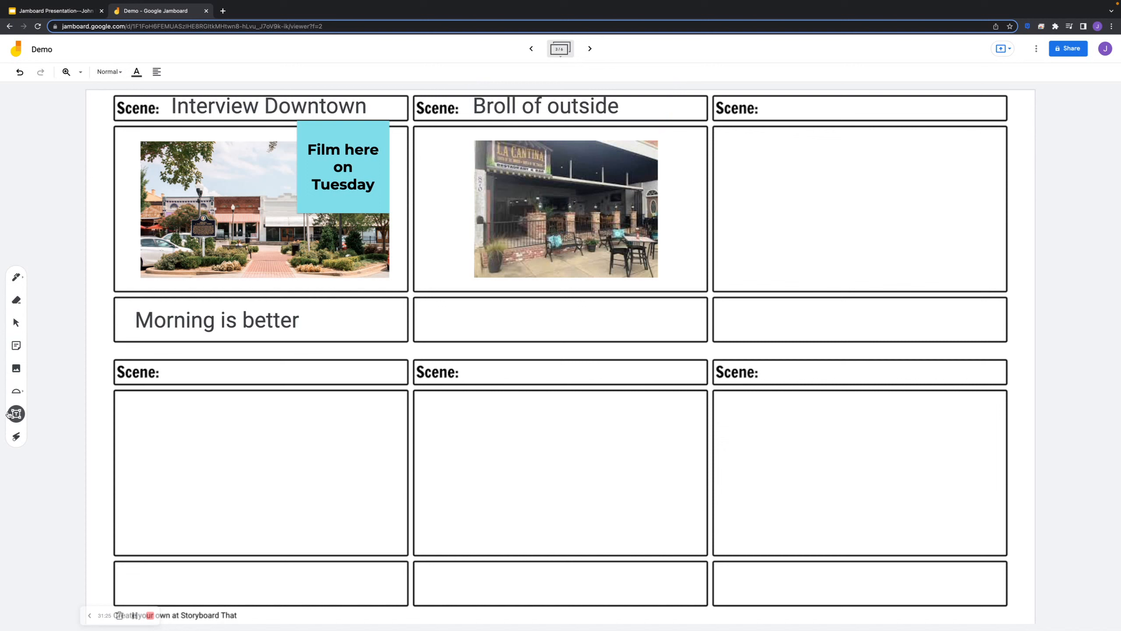
left_click(449, 325)
type("Canon ")
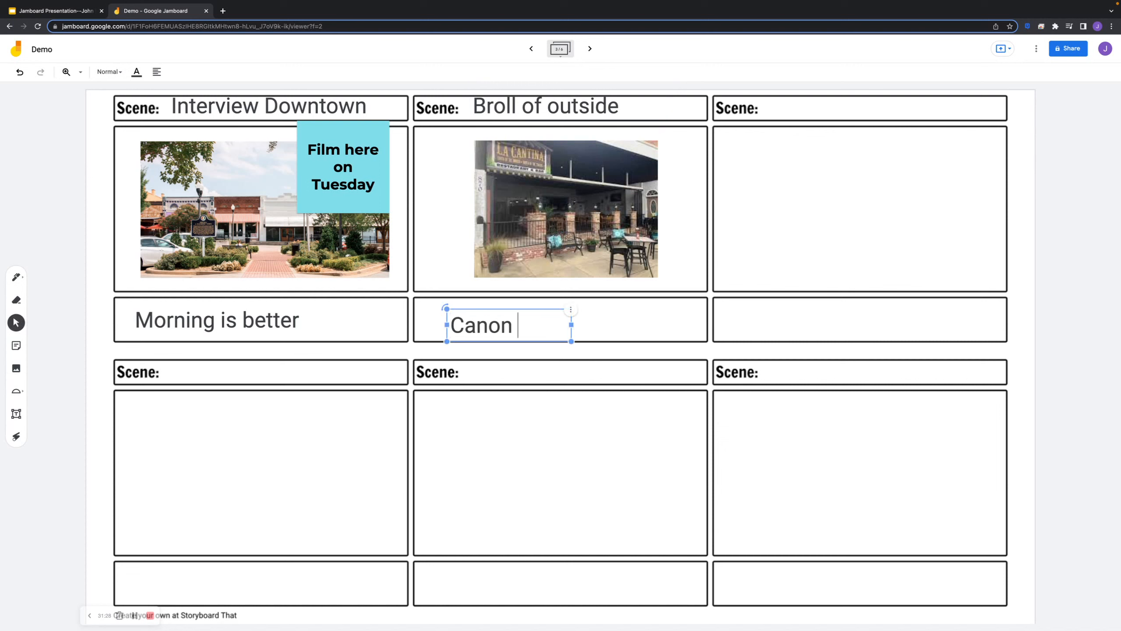
type("90D")
left_click_drag(479, 310, 479, 305)
left_click(56, 274)
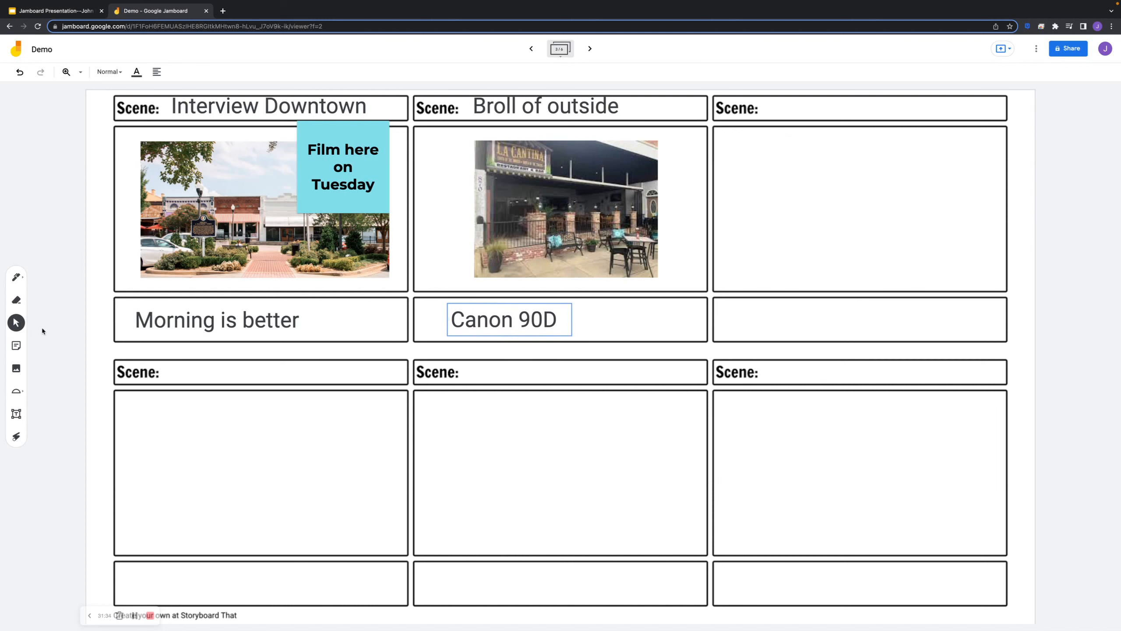
Add an orange sticky note reading "Wednesday" and place it over the restaurant image's upper-right corner.
left_click(18, 345)
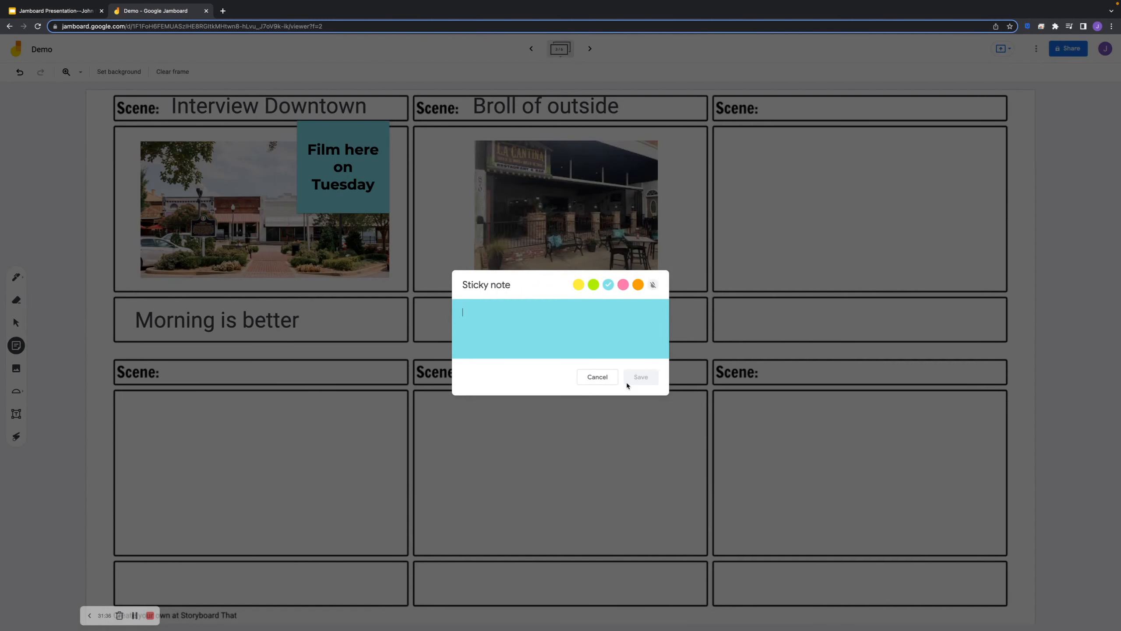
type("Wedn")
key("BackSpace")
key("BackSpace")
key("BackSpace")
key("BackSpace")
left_click(637, 285)
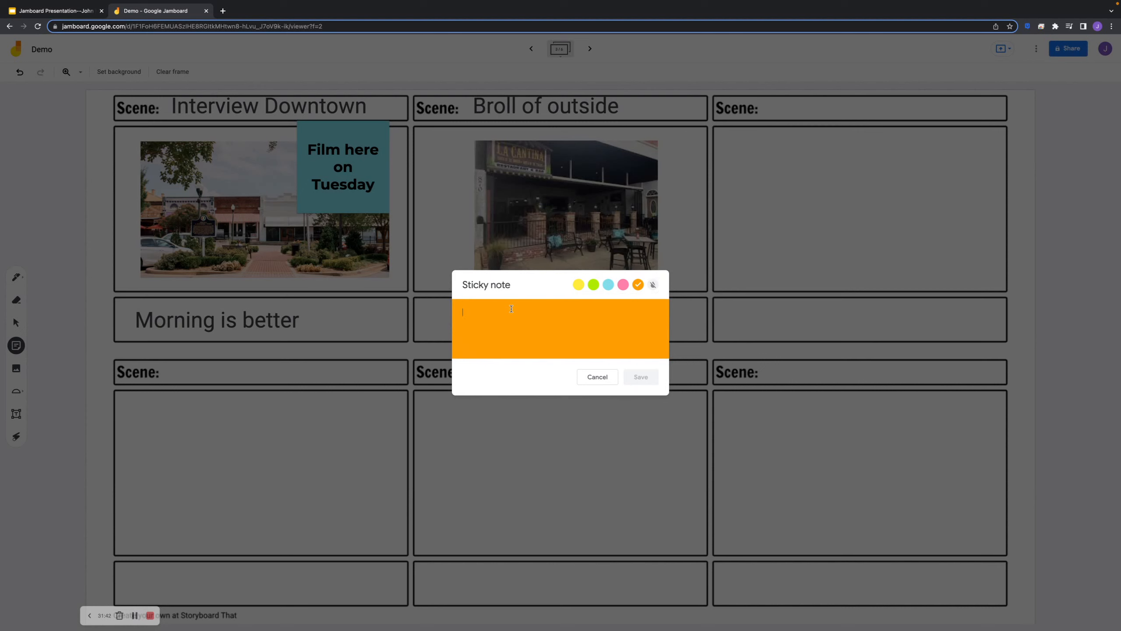
type("Wednesday")
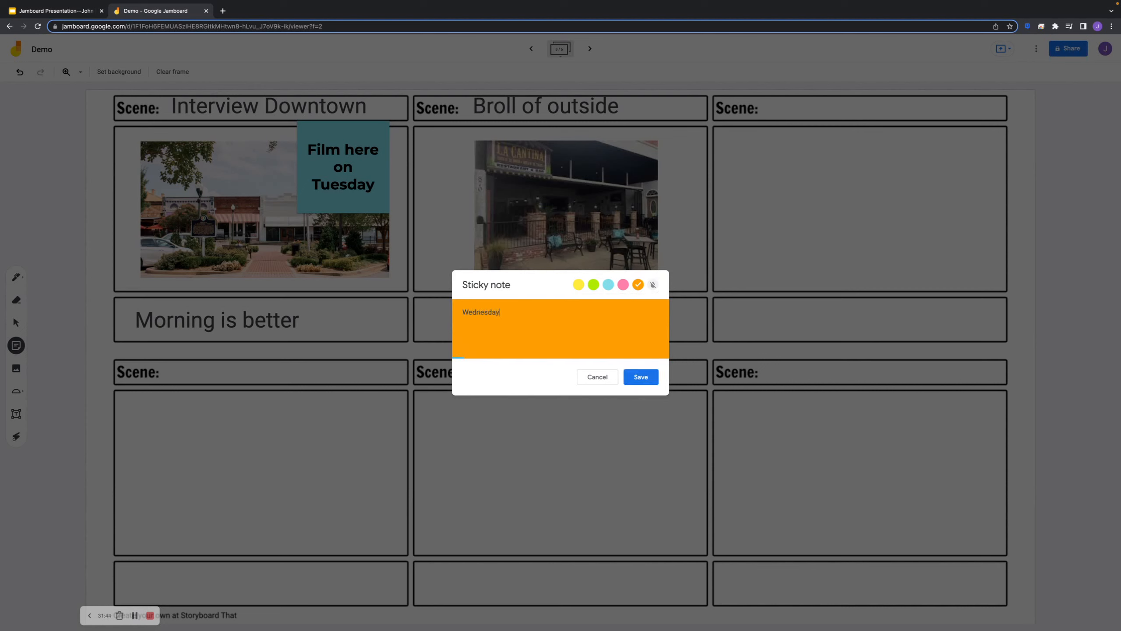
left_click(640, 377)
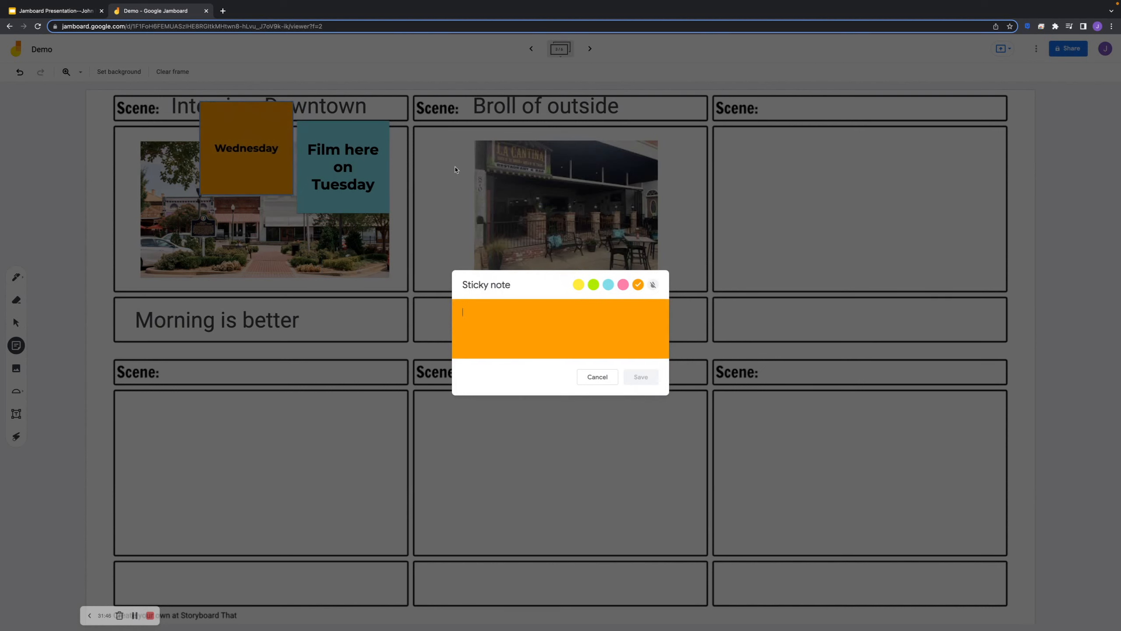
left_click(582, 378)
left_click_drag(291, 164, 665, 188)
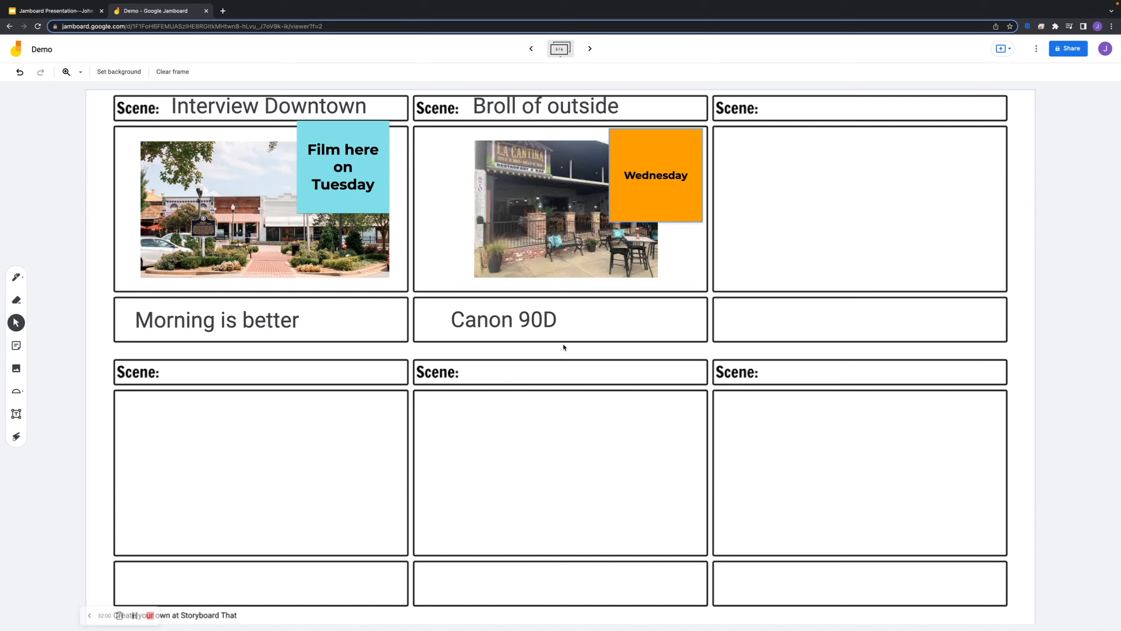
Set the fourth frame's background to blank-film-storyboard-template.png from the Downloads folder, and return to the third frame.
left_click(590, 50)
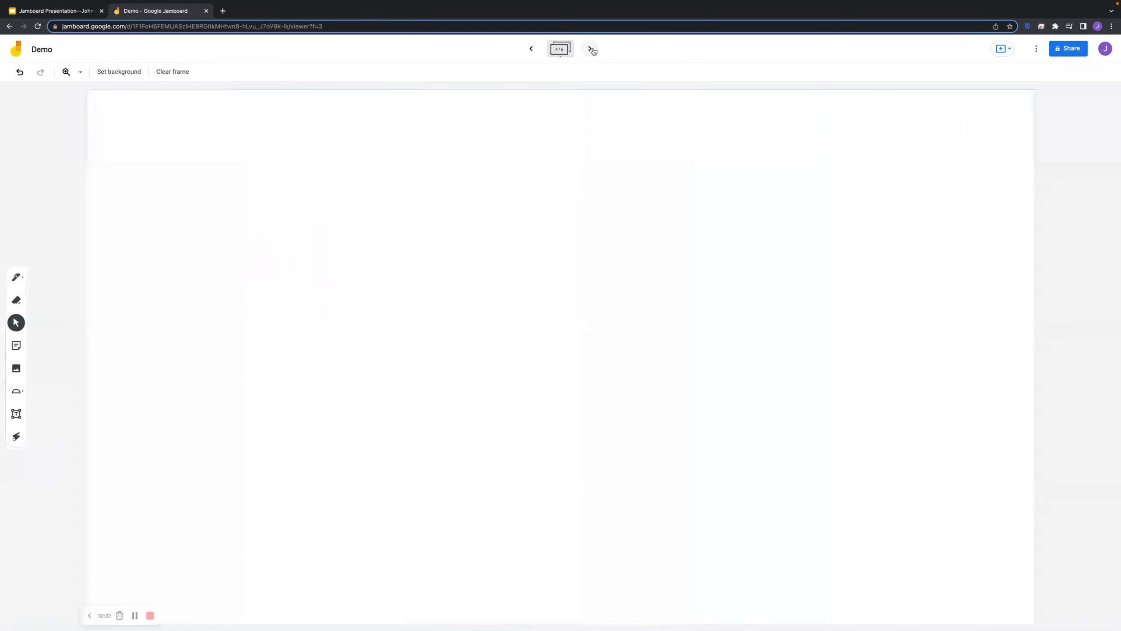
left_click(129, 73)
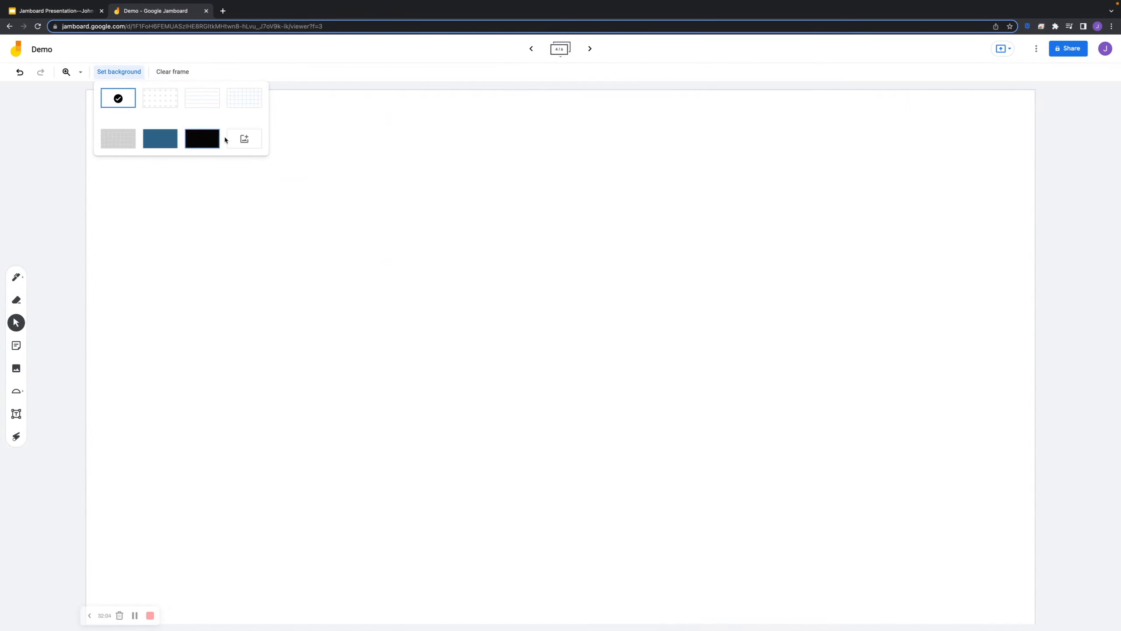
left_click(245, 139)
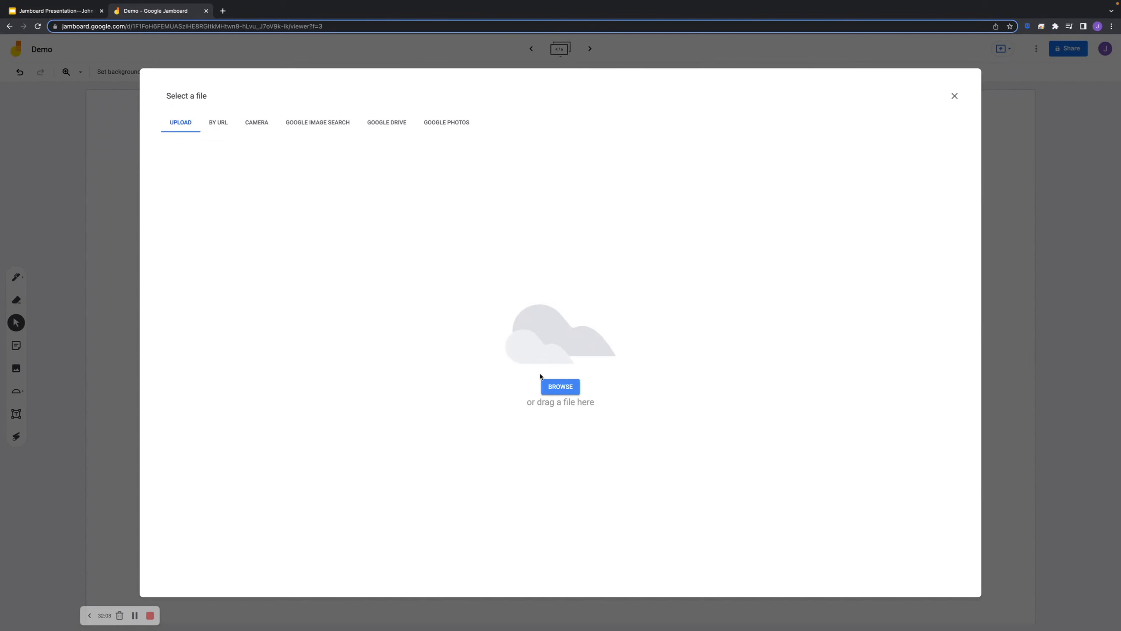
left_click(558, 385)
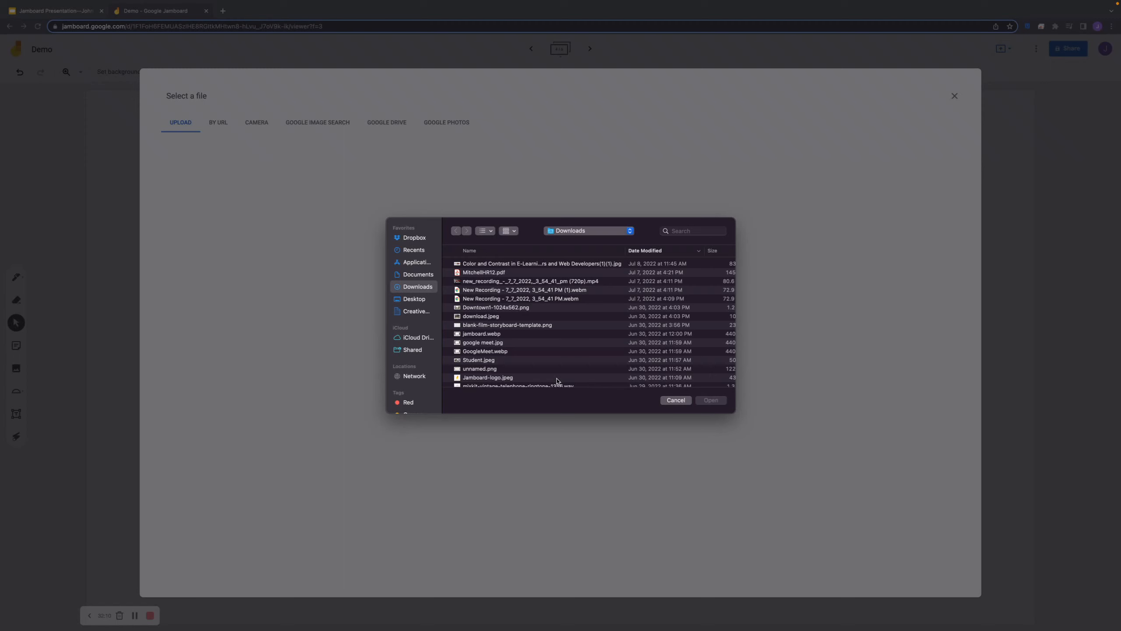
left_click(529, 326)
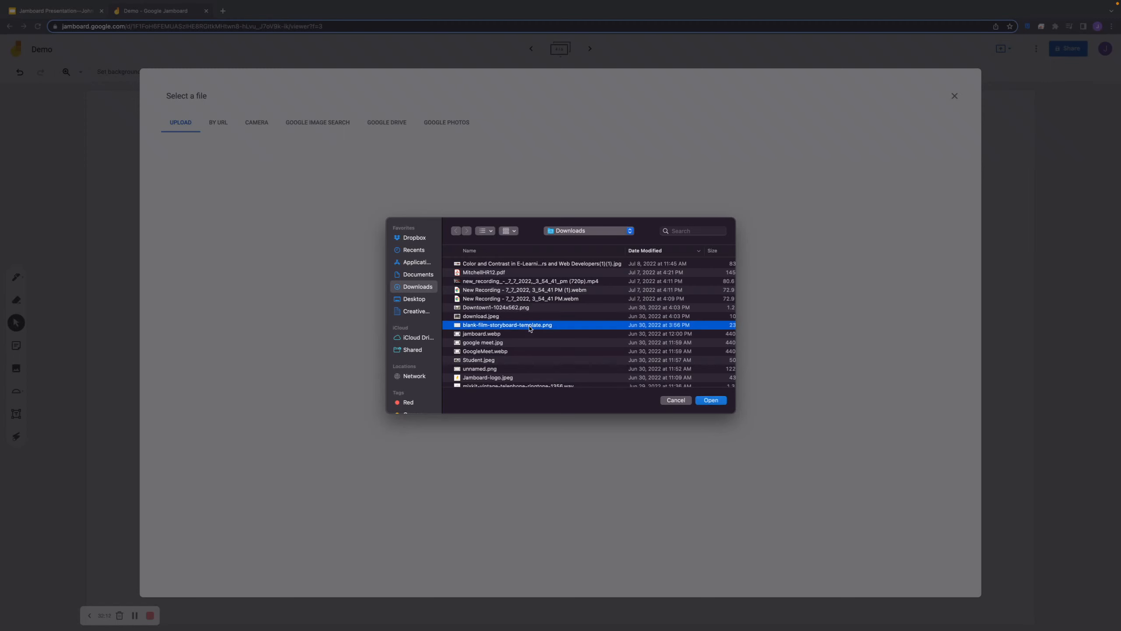
left_click(711, 400)
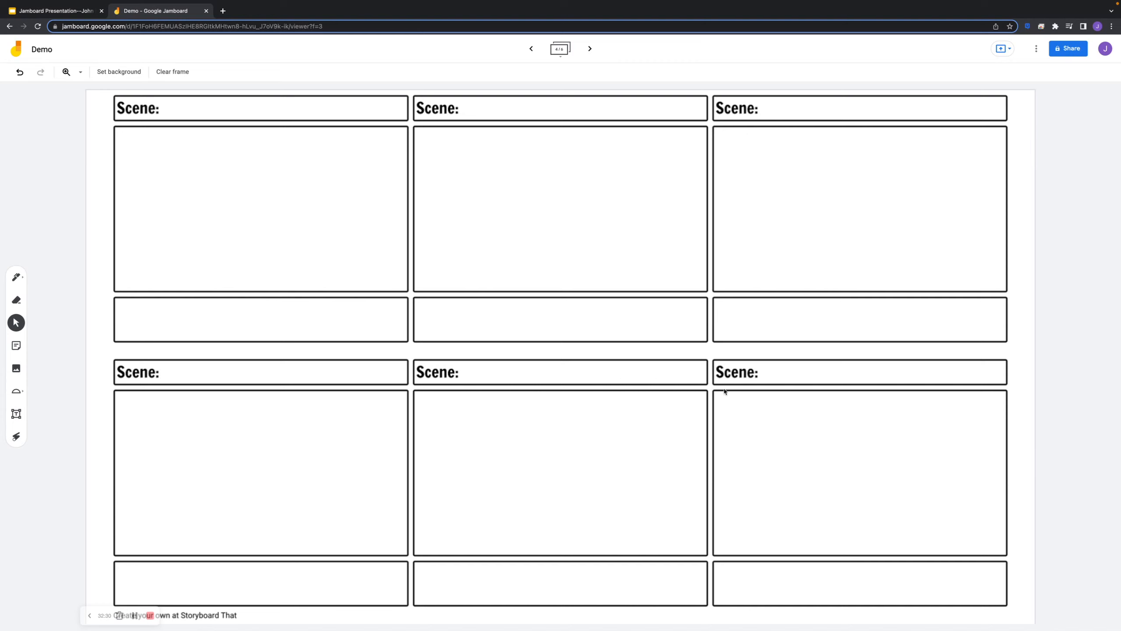
left_click(531, 48)
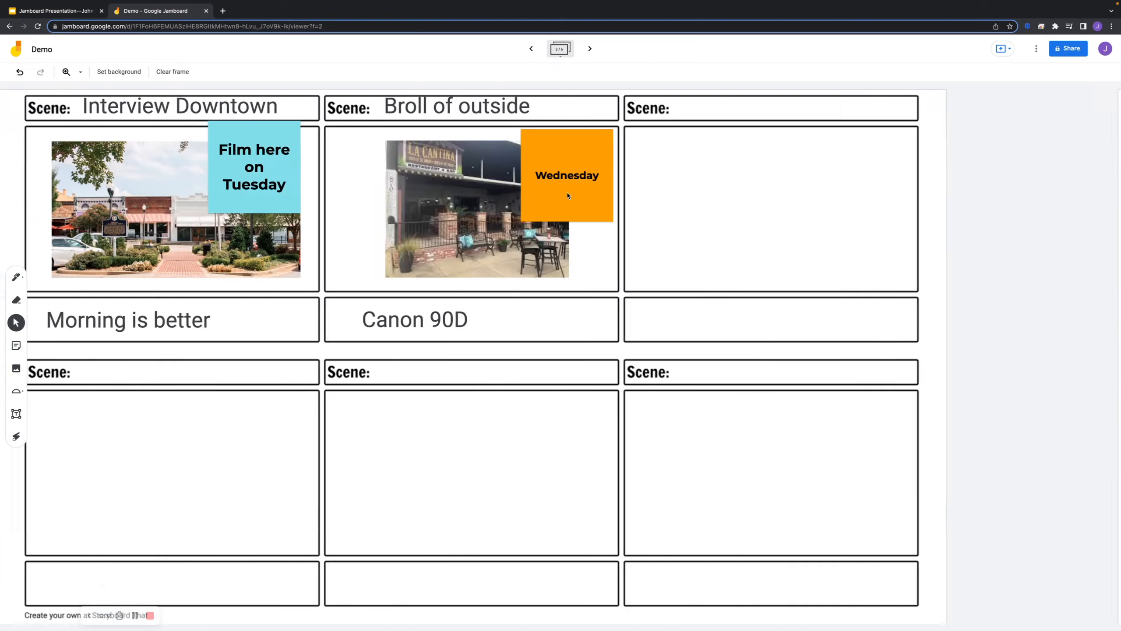